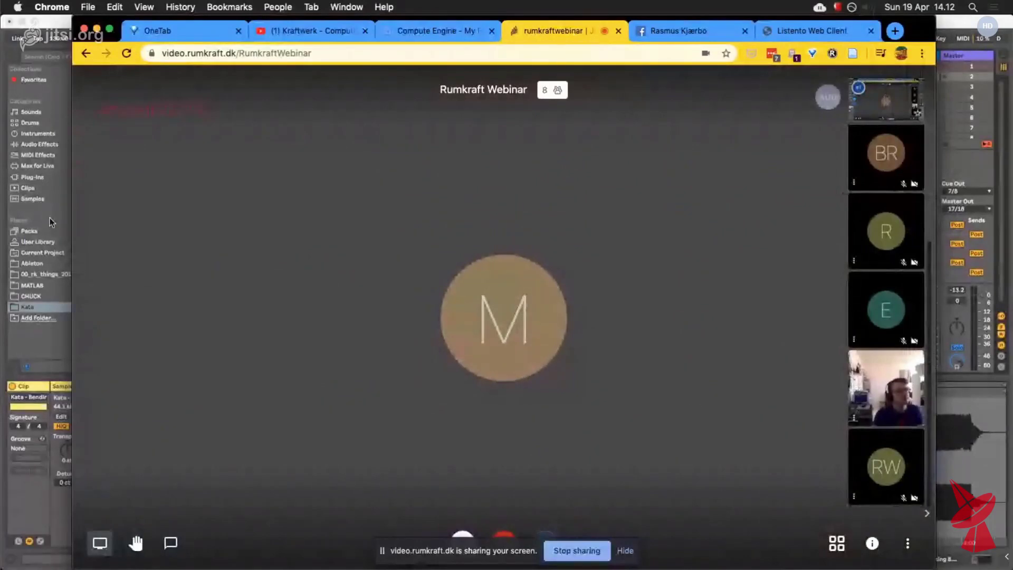
- Hide the screen-sharing notice, return to the Ableton Live set and select the Kata audio track
key("super+Tab")
key("super+Tab")
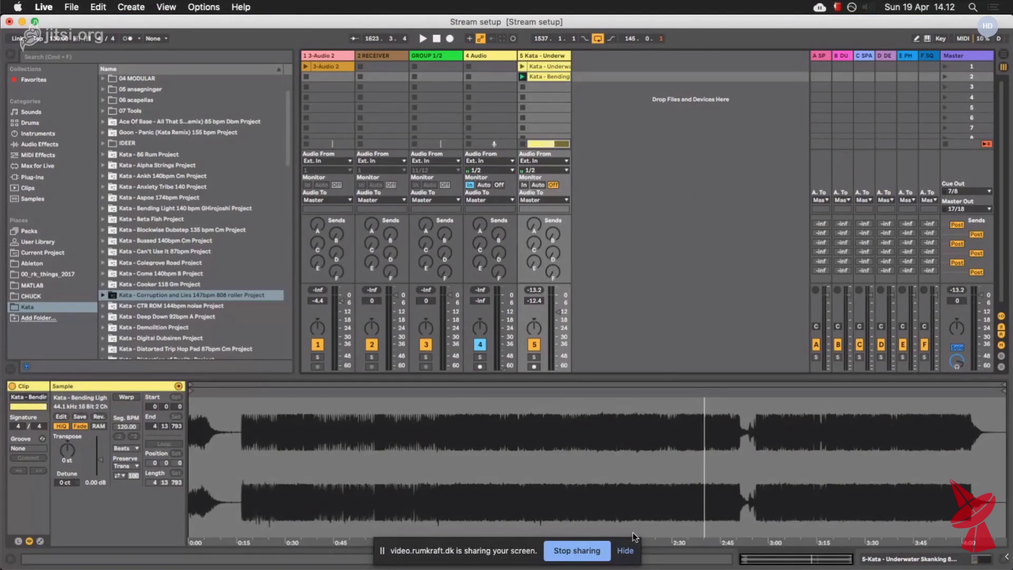
left_click(625, 550)
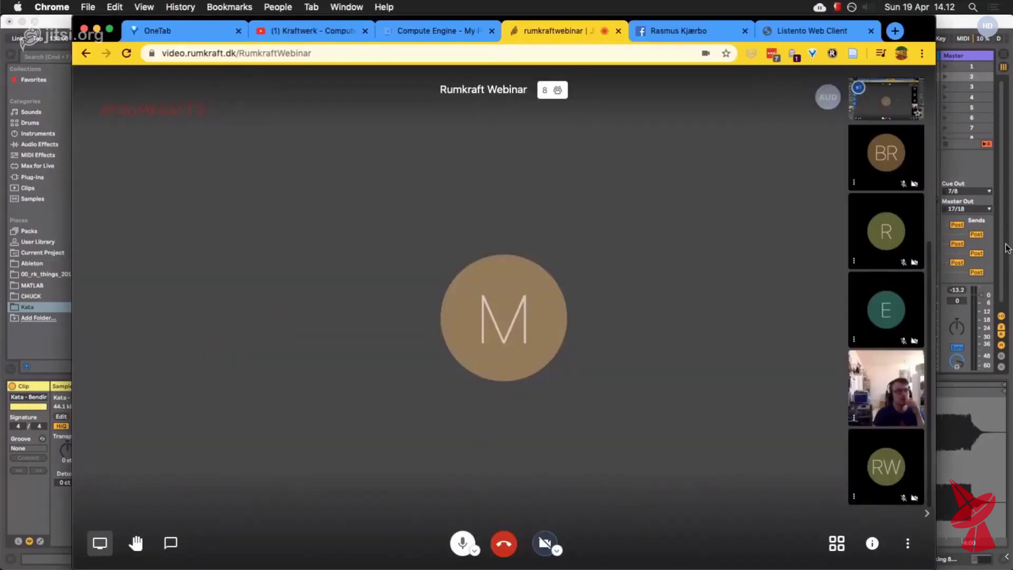
key("super+Tab")
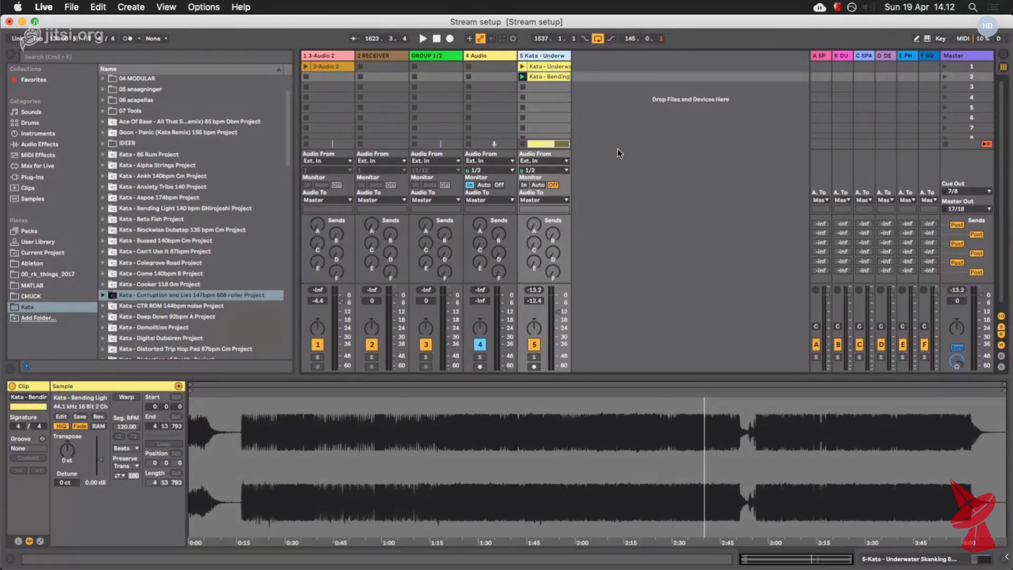
left_click(547, 56)
- Switch to Chrome, view the Listento downloads page of audiomovers.com in a new tab and close that tab
key("super+Tab")
key("super+t")
type("audio")
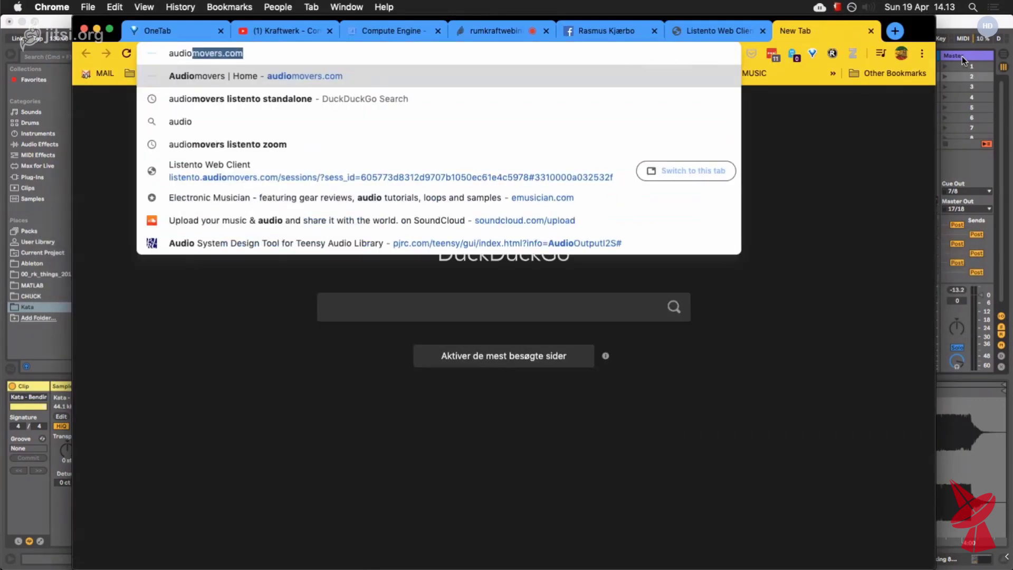
key("Return")
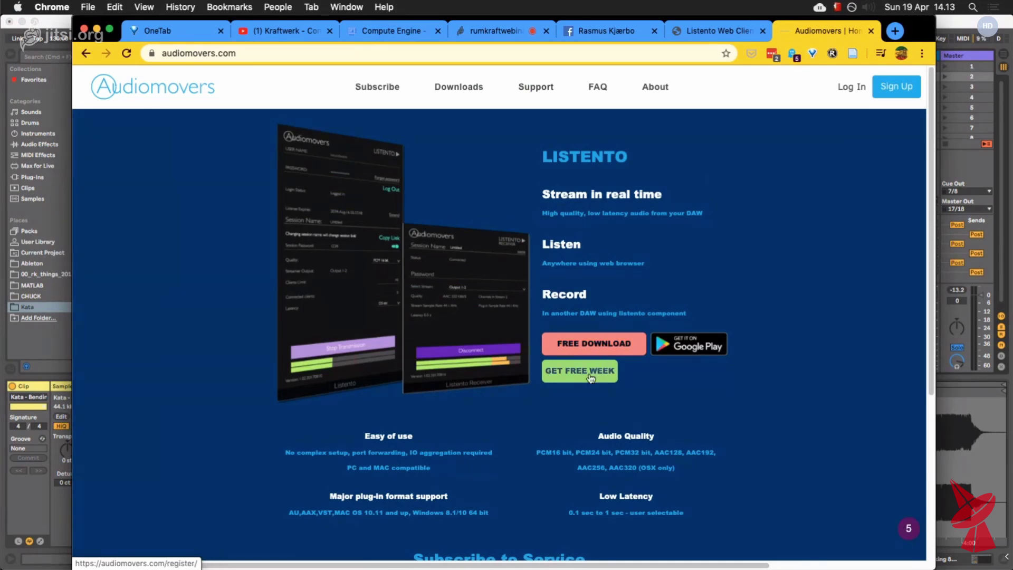
left_click(608, 352)
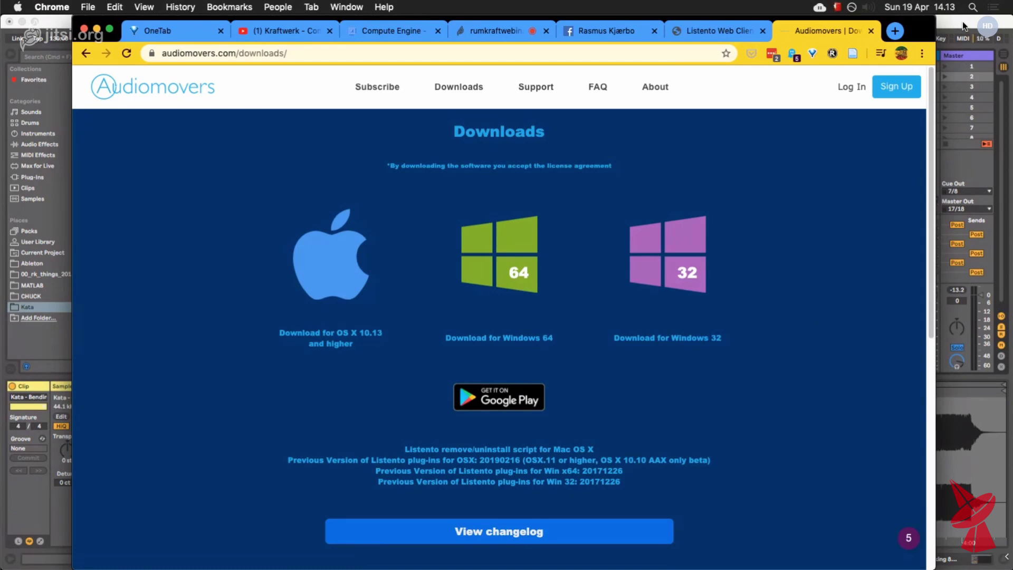
key("super+w")
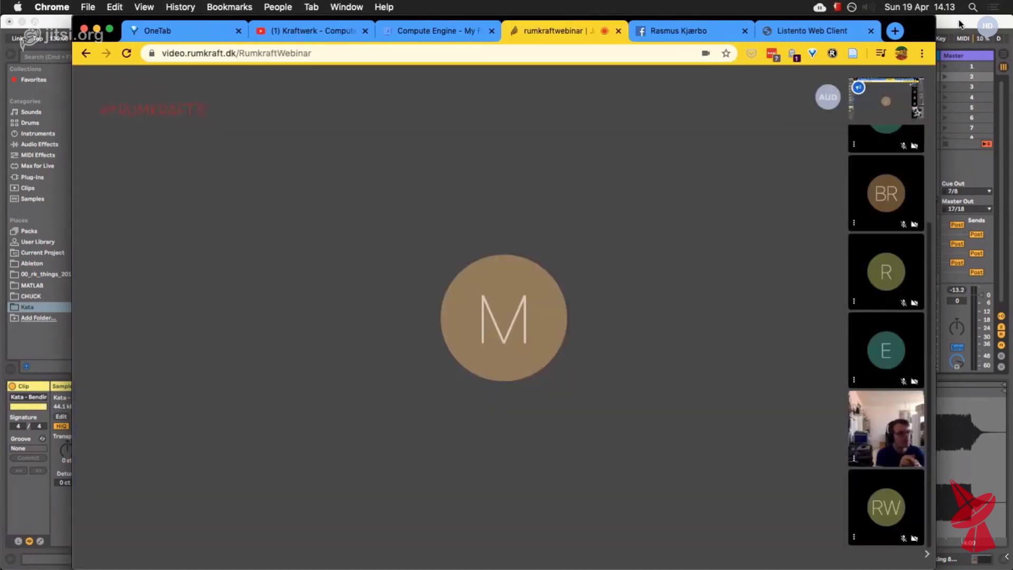
- Return to Live, show the Master track's Listento plug-in and copy its session link
mouse_move(509, 317)
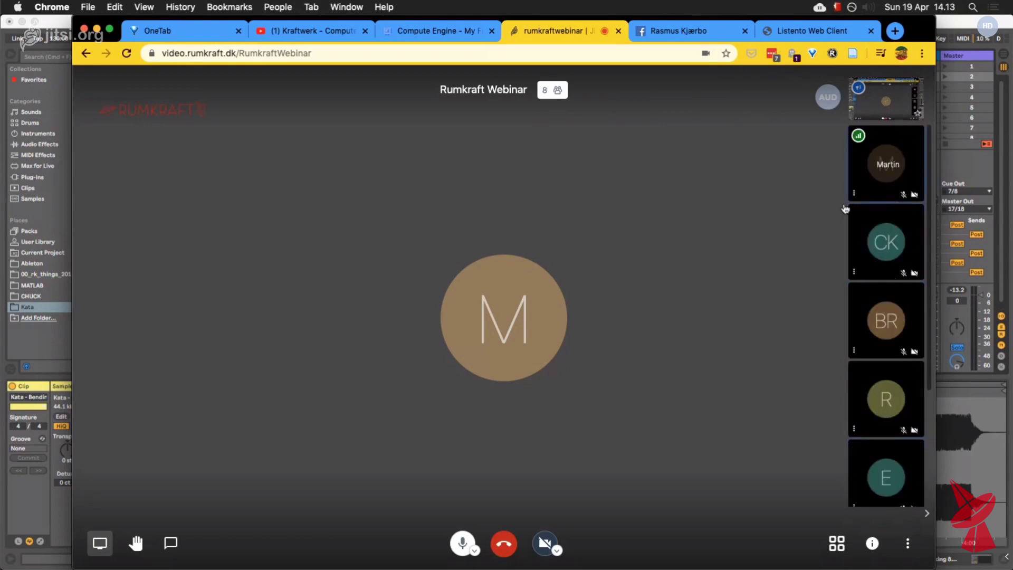
mouse_move(855, 196)
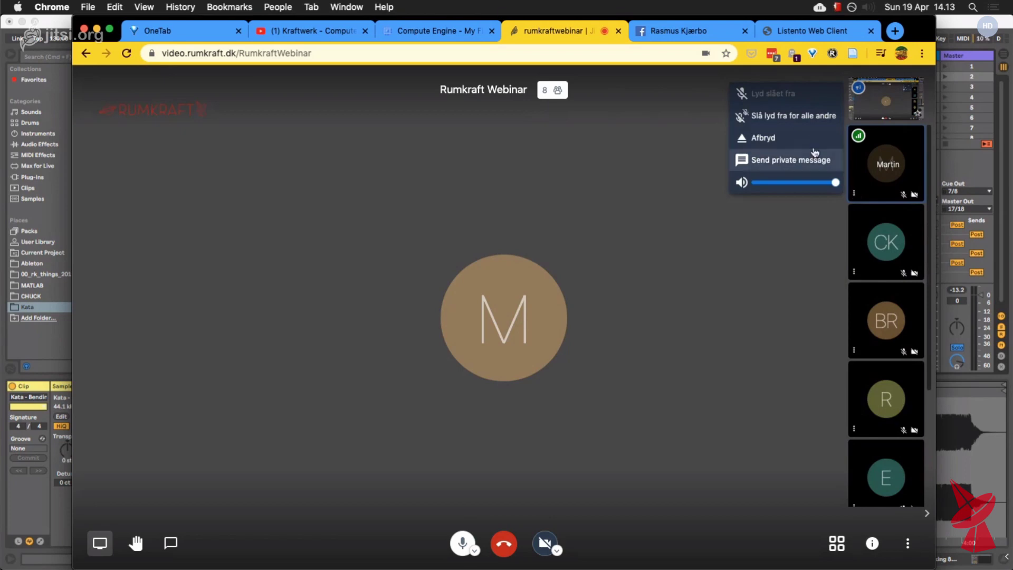
left_click(959, 59)
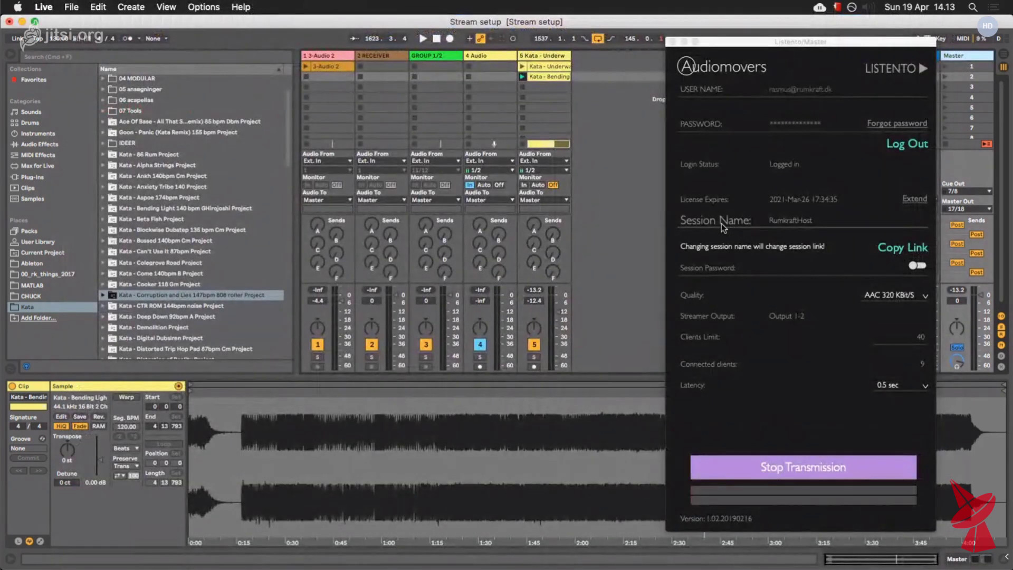
left_click(620, 248)
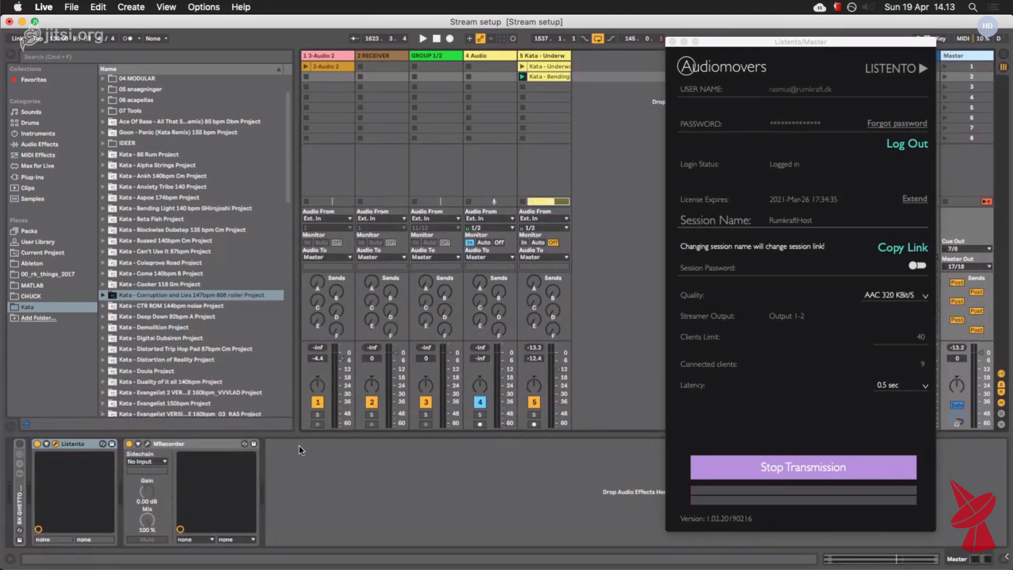
left_click(66, 445)
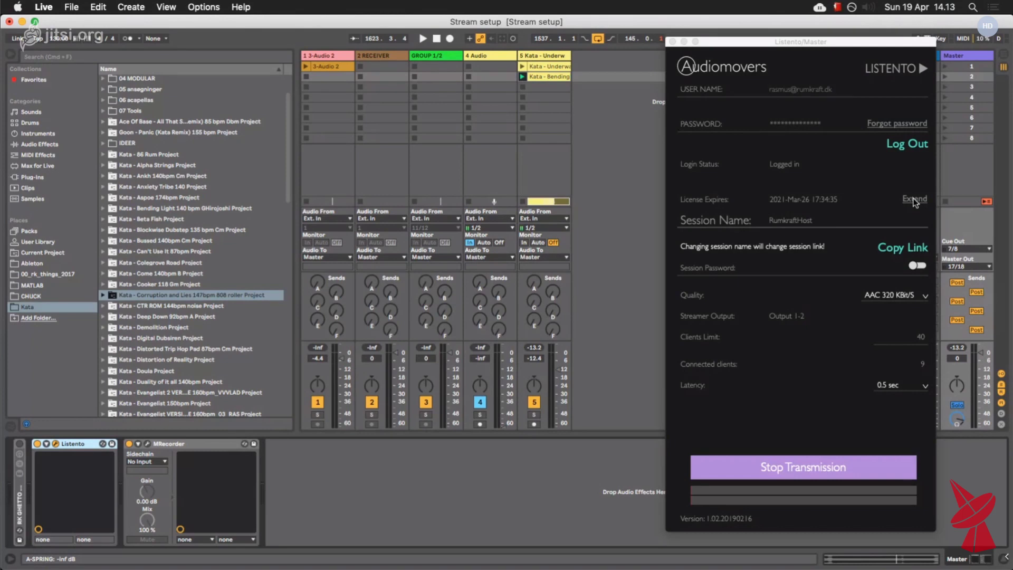
left_click(898, 254)
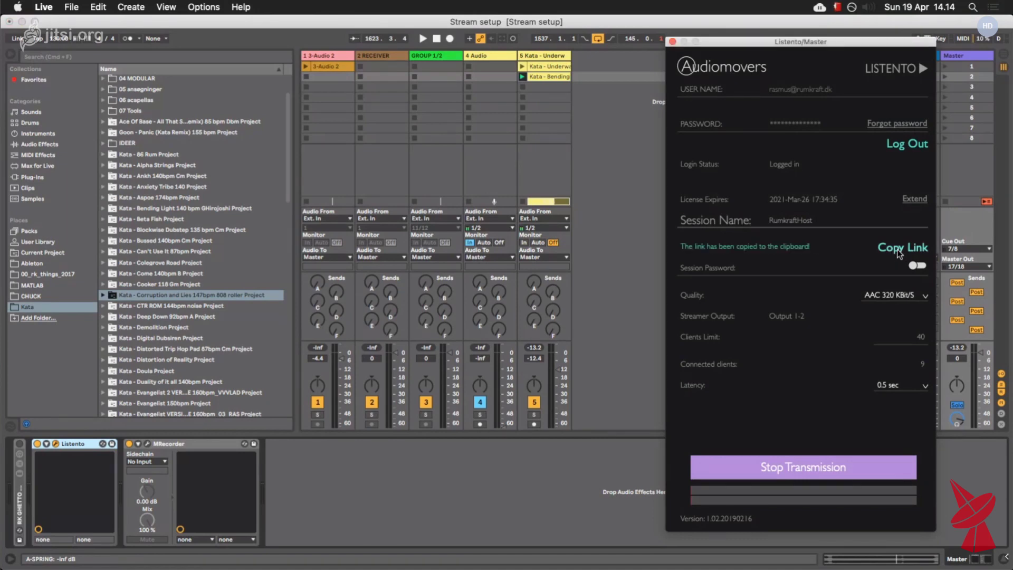
- Set the Listento stream quality to AAC 320 KBit/S and close the plug-in window
left_click(922, 297)
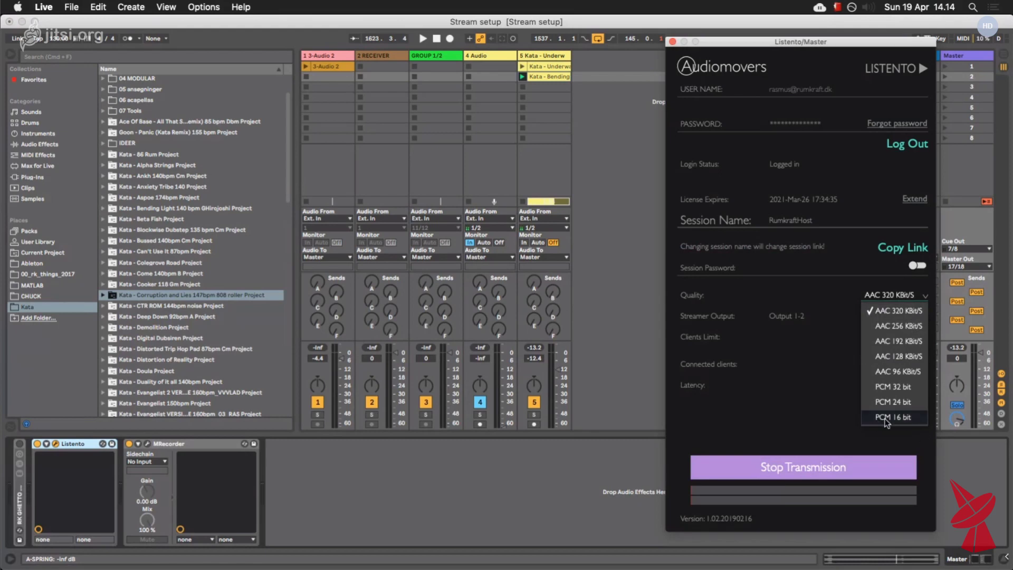
left_click(897, 311)
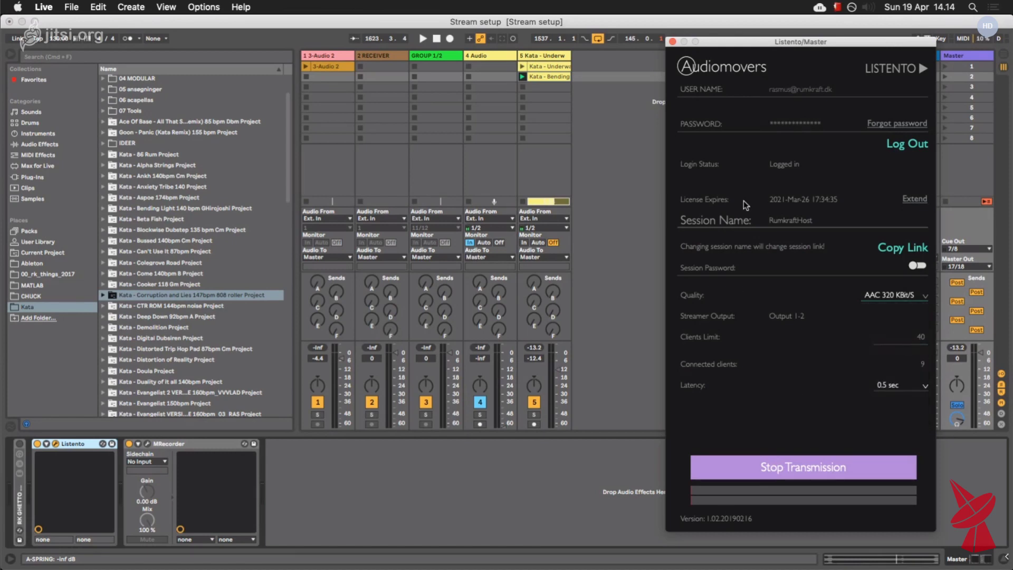
left_click(673, 41)
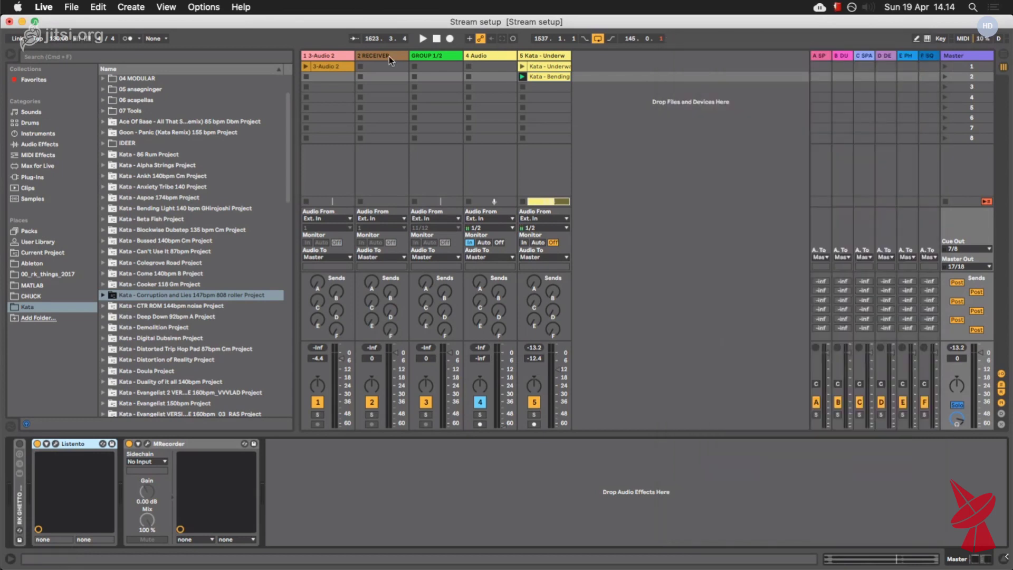
- Compare the device chain on the RECEIVER track with the Listento plug-in on the Master track
left_click(388, 56)
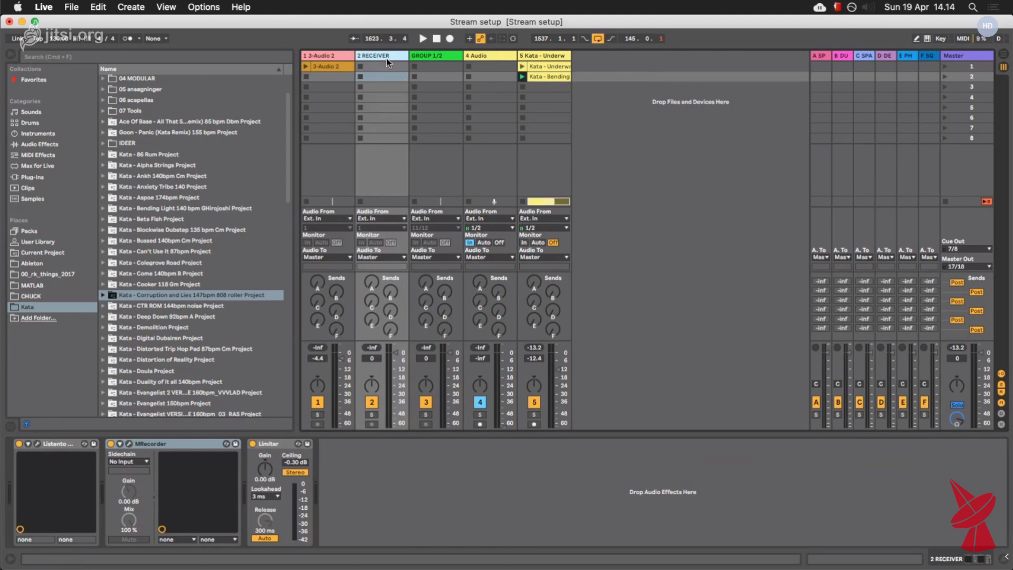
left_click(965, 56)
left_click(56, 444)
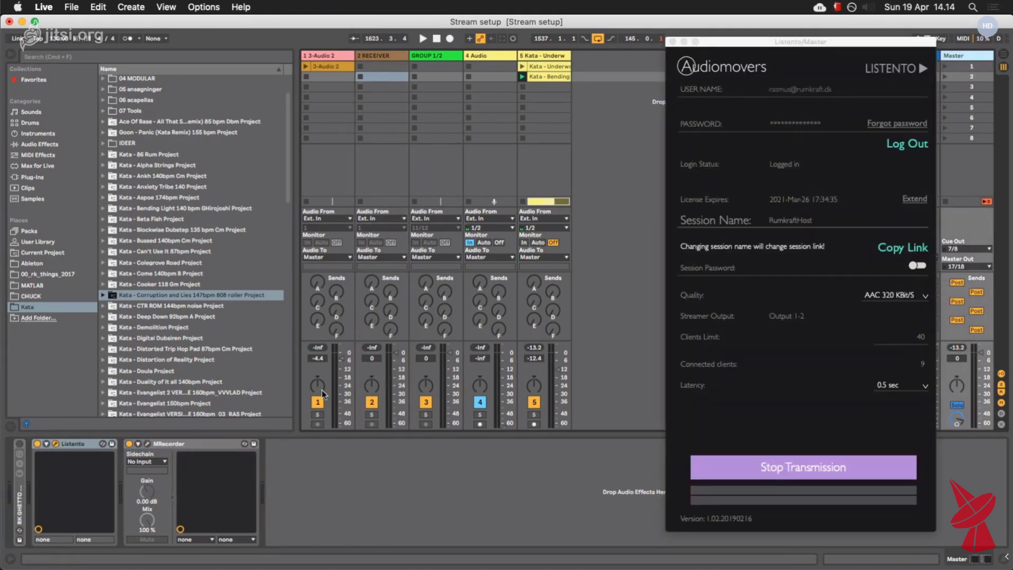
left_click(673, 42)
- Review the session and stream settings in the RECEIVER track's Listento Receiver plug-in and close its window
left_click(372, 55)
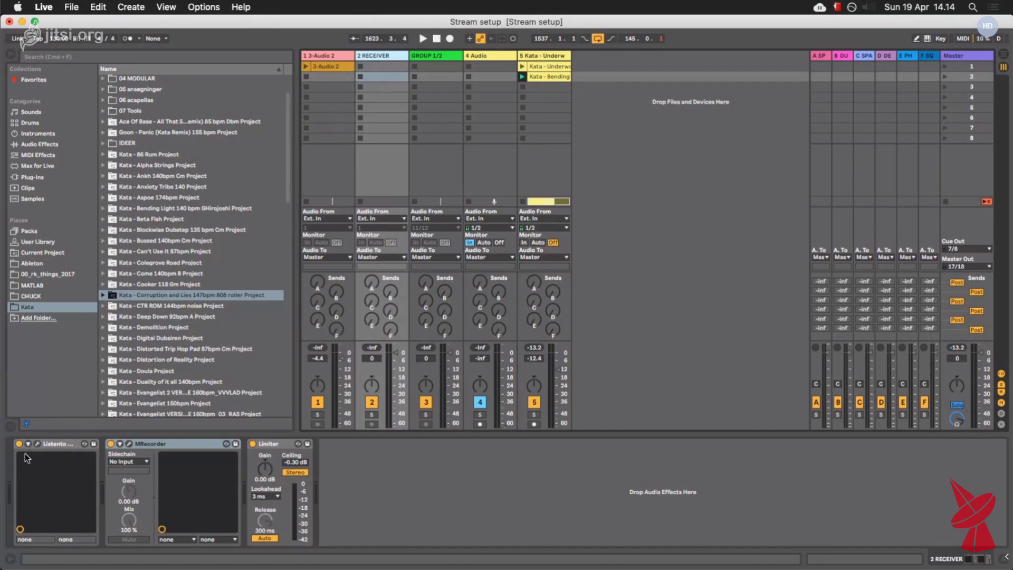
left_click(35, 444)
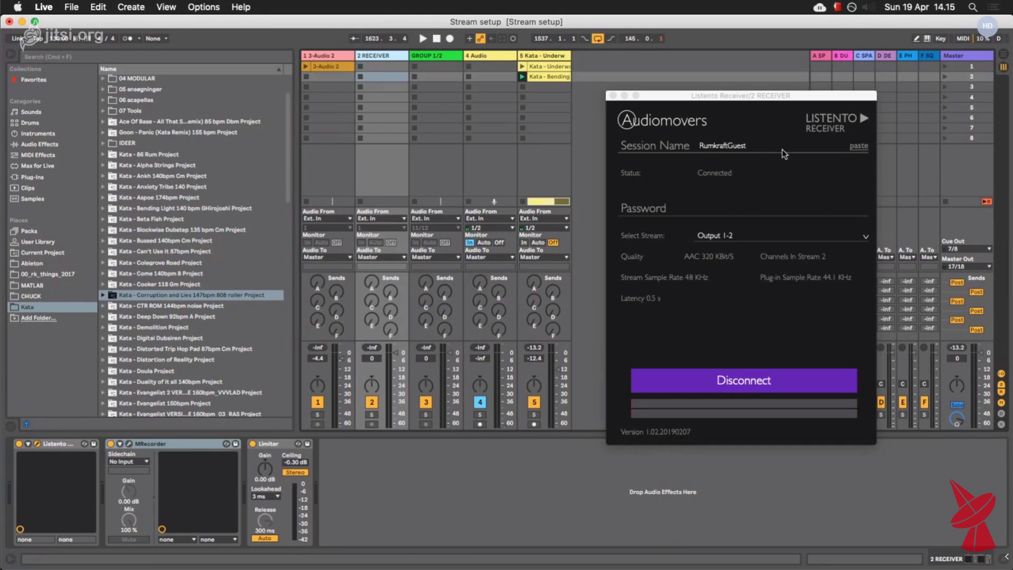
left_click(612, 96)
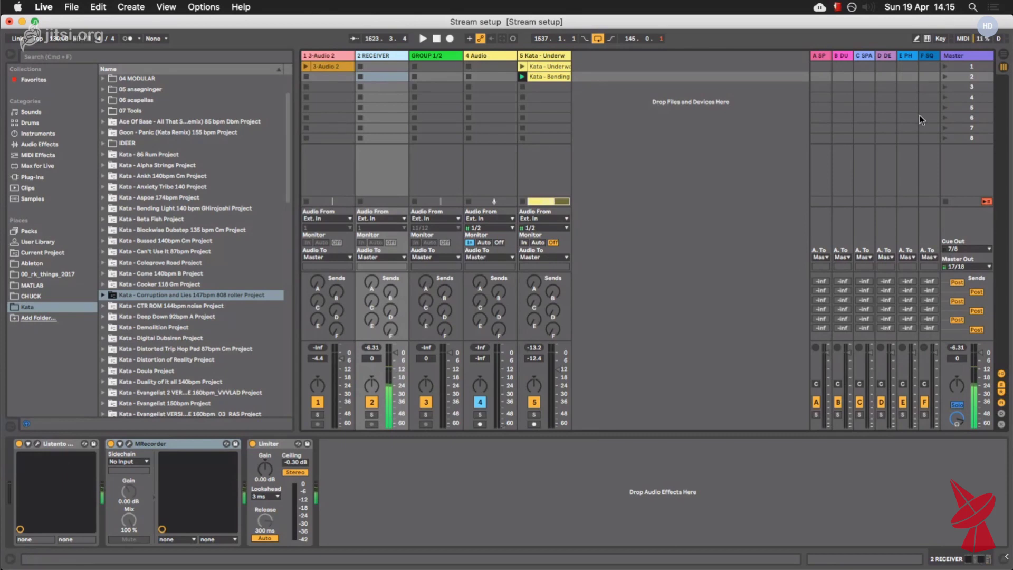
- Check the transmitted signal in the Master track's Listento plug-in and in the Listento Web Client in Chrome
left_click(953, 57)
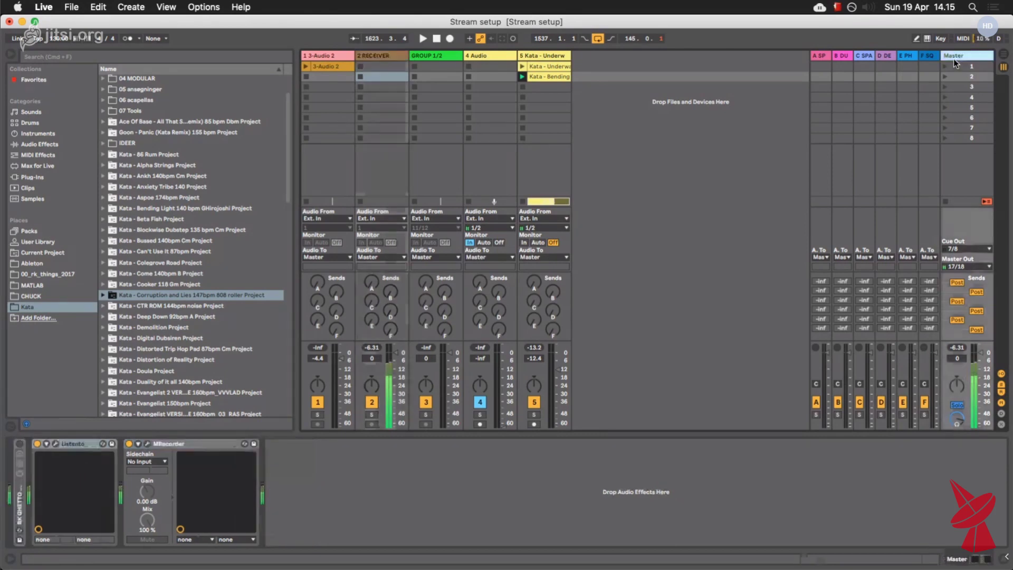
left_click(56, 444)
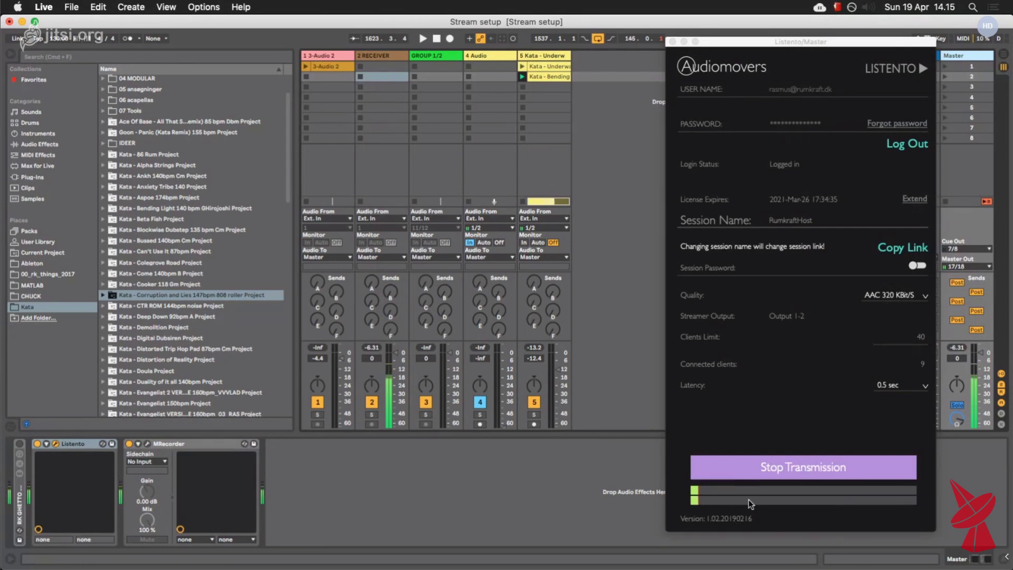
key("super+Tab")
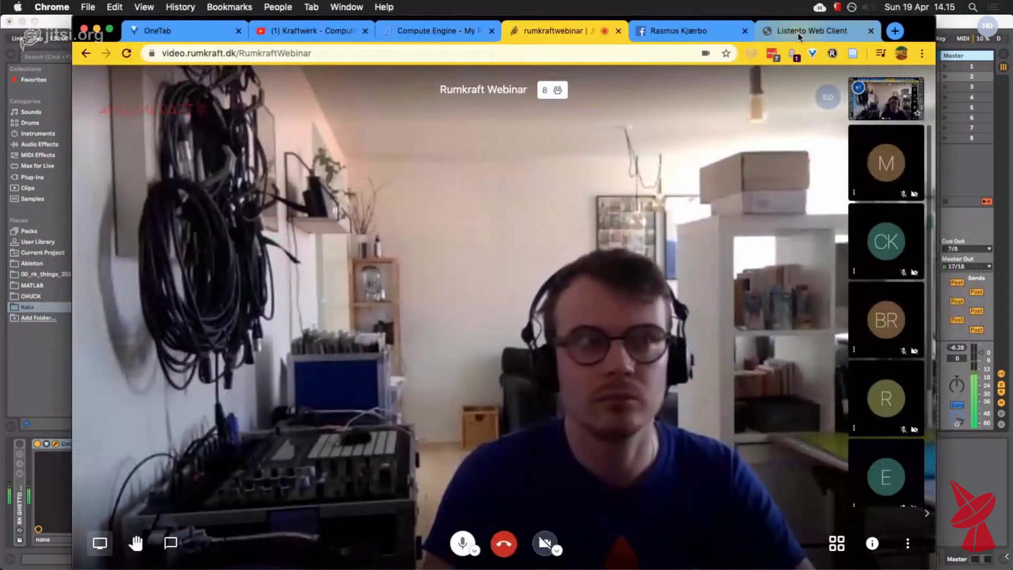
left_click(798, 33)
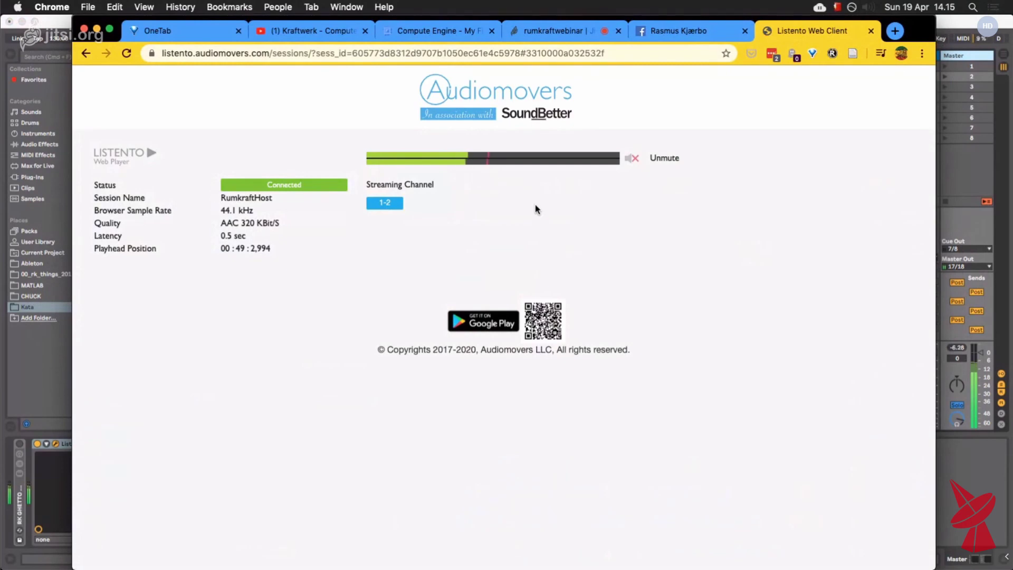
left_click(554, 31)
- Back in Live, review the Master track's Listento quality options, display the RECEIVER track's devices and switch to Chrome
left_click(959, 478)
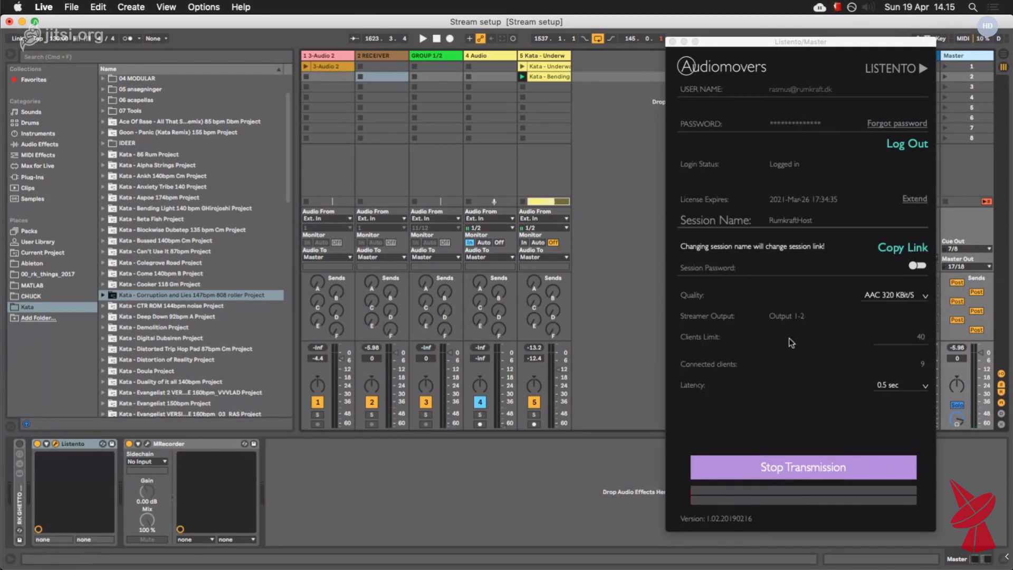
left_click(893, 296)
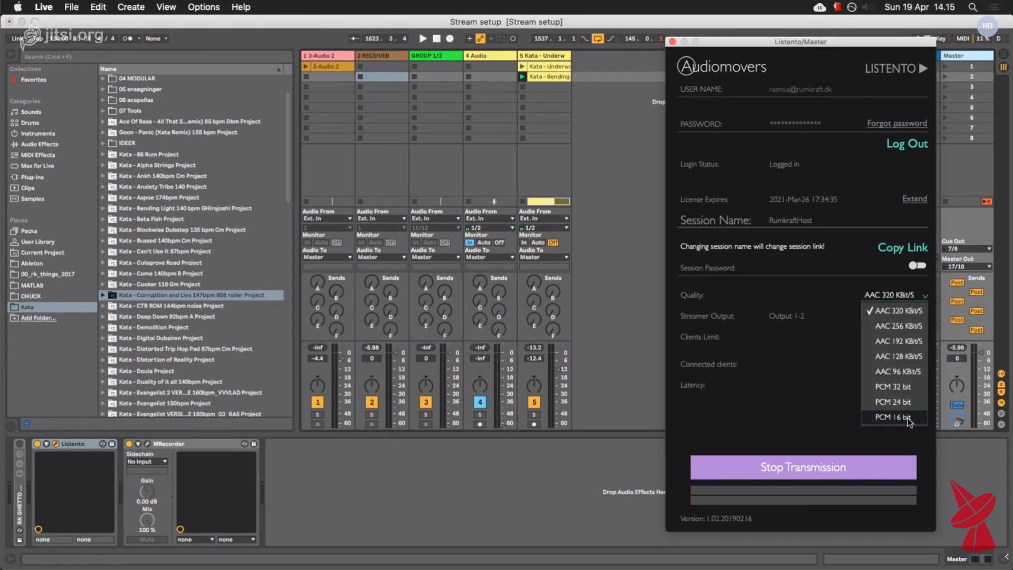
left_click(788, 419)
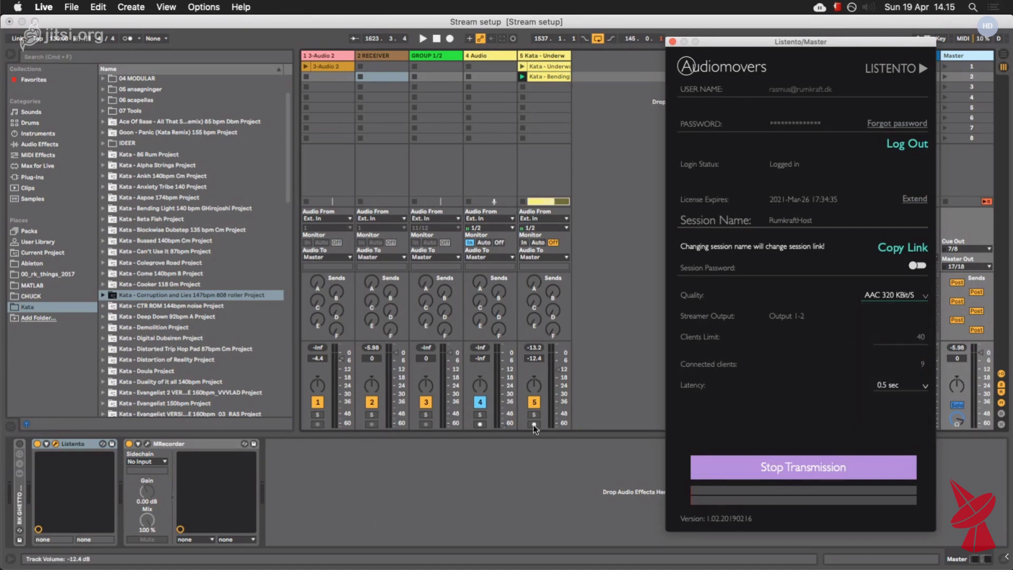
left_click(378, 55)
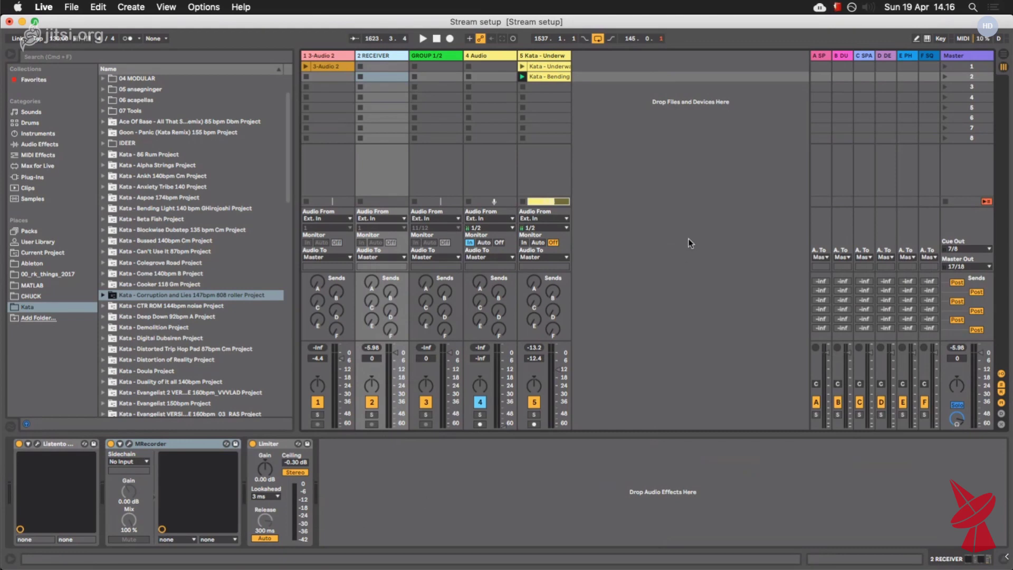
key("cmd+Tab")
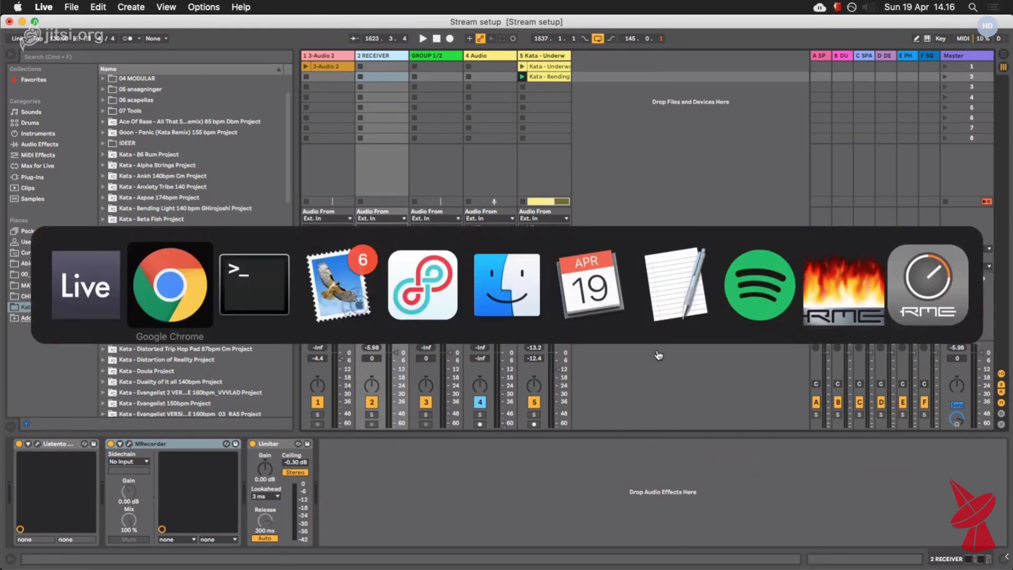
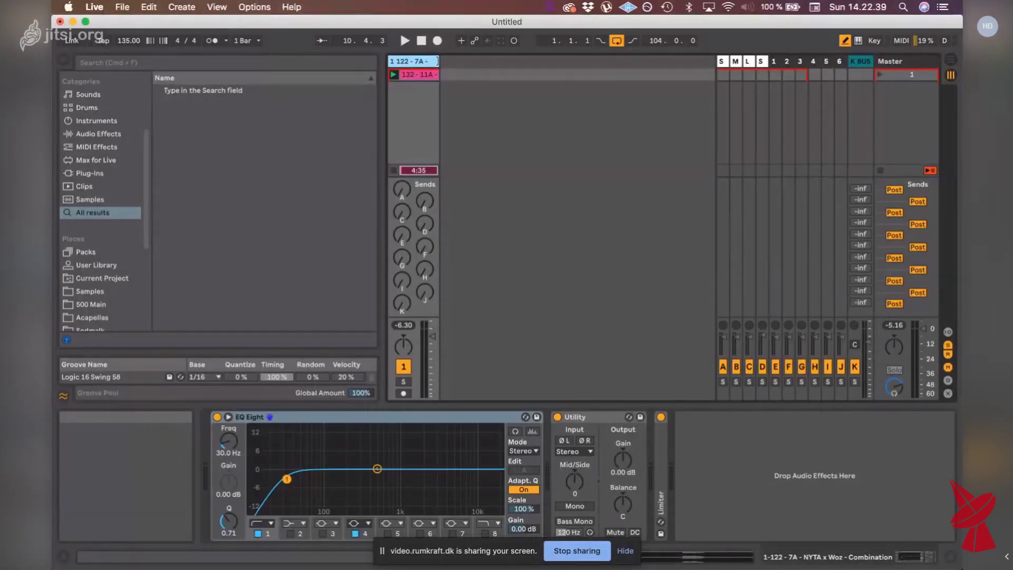
- Add a new Operator track beside the existing audio track, then deactivate and select track 1
key("super+t")
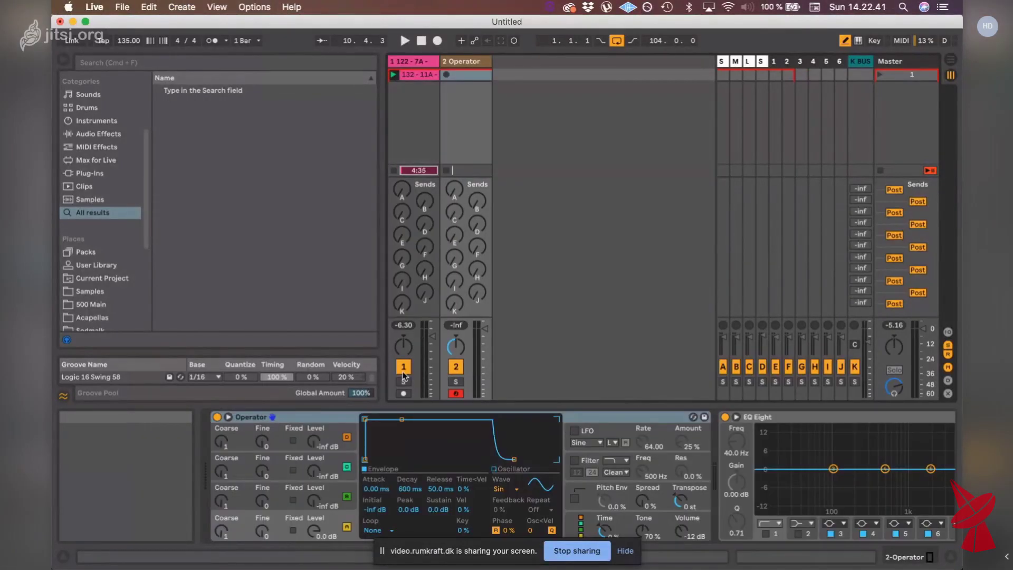
left_click(409, 366)
left_click(411, 61)
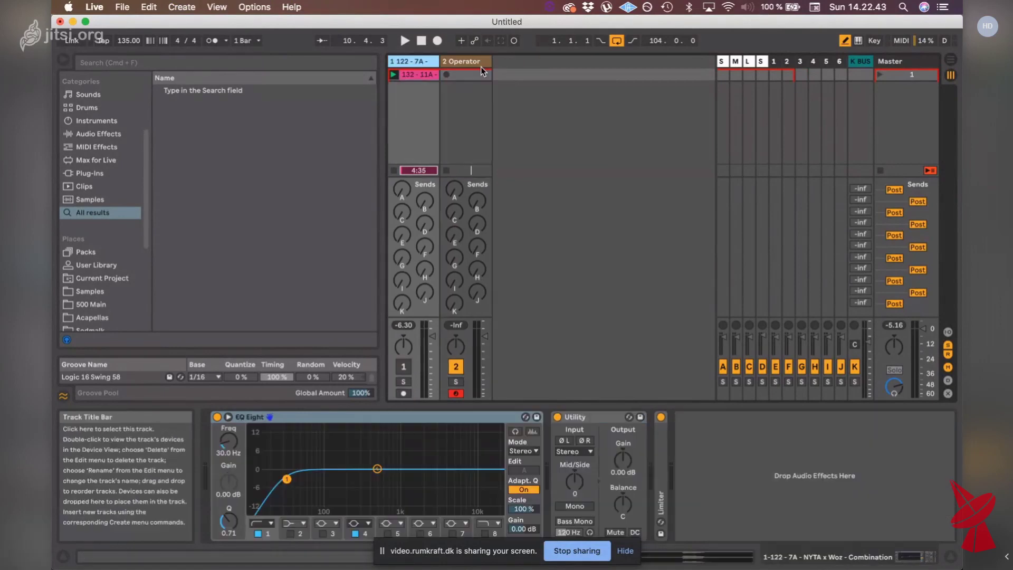
- Display the Operator track's devices and turn on the spectrum analyzer in its EQ Eight
left_click(479, 63)
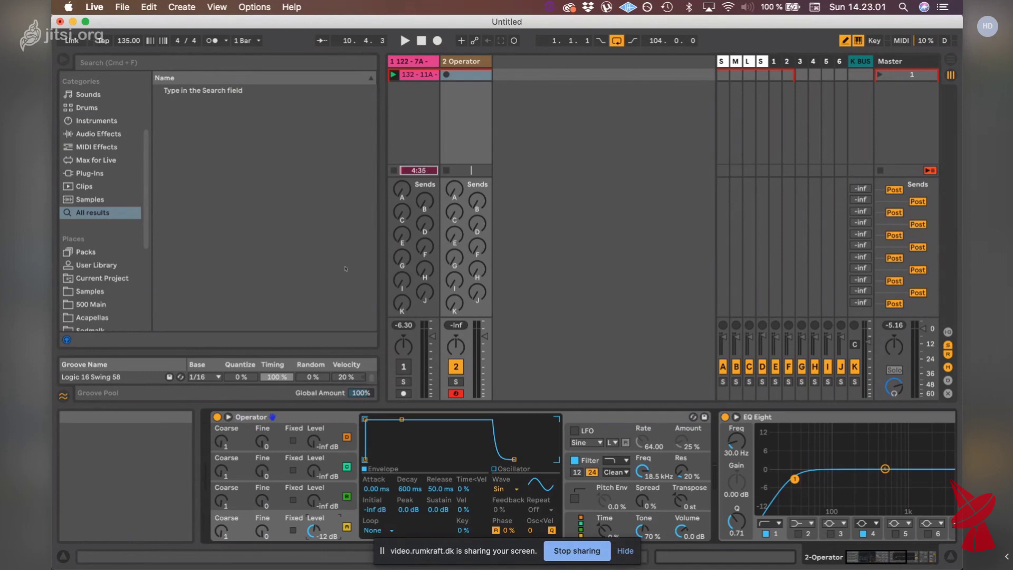
left_click(642, 470)
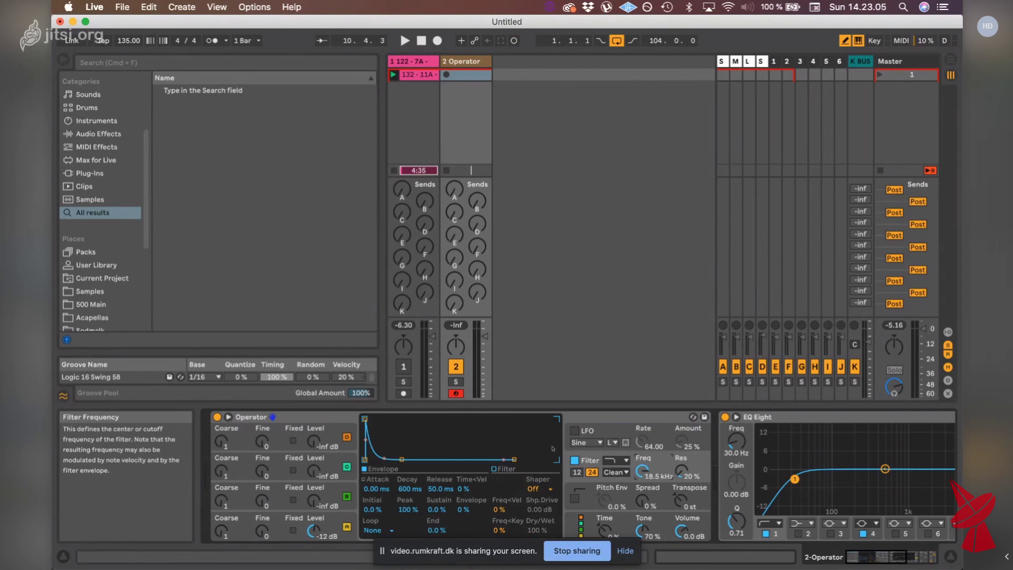
left_click(315, 531)
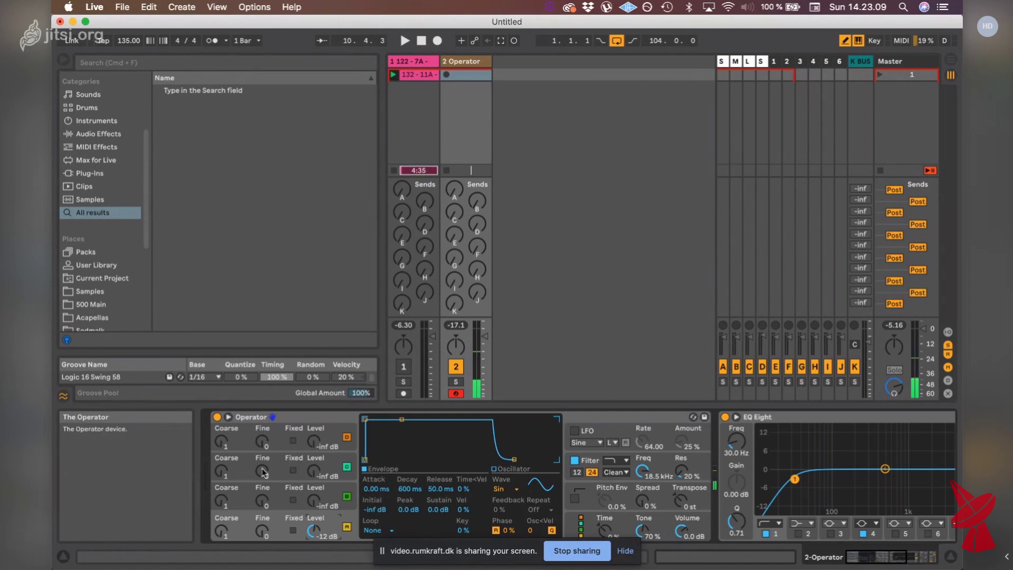
left_click_drag(875, 555, 897, 562)
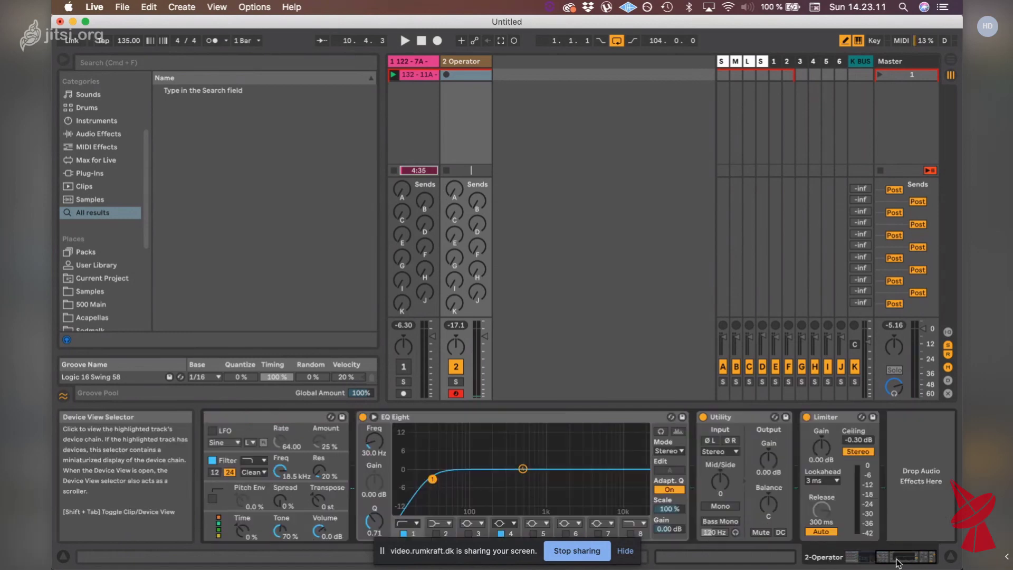
left_click(678, 432)
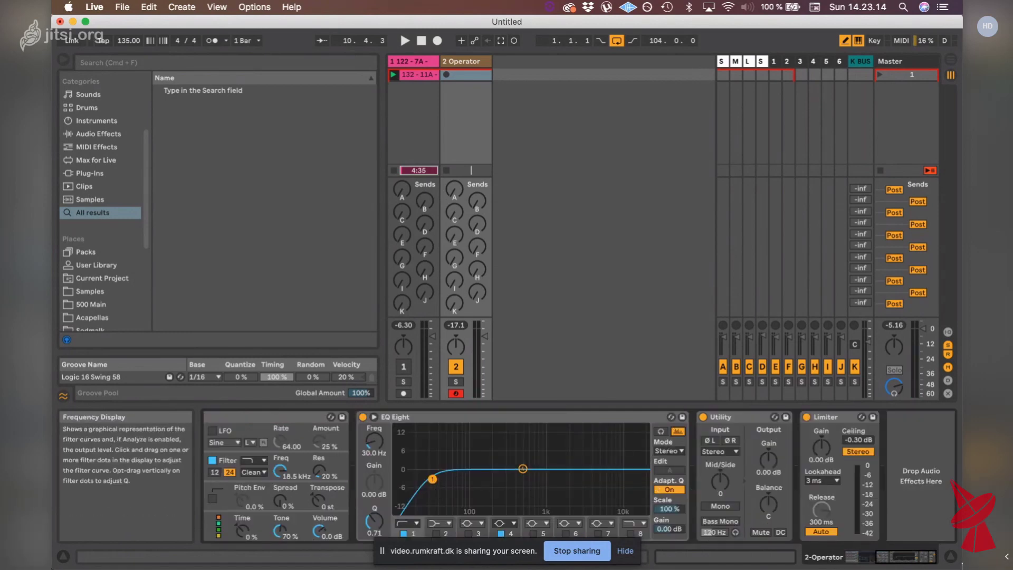
scroll(651, 486, "left", 5)
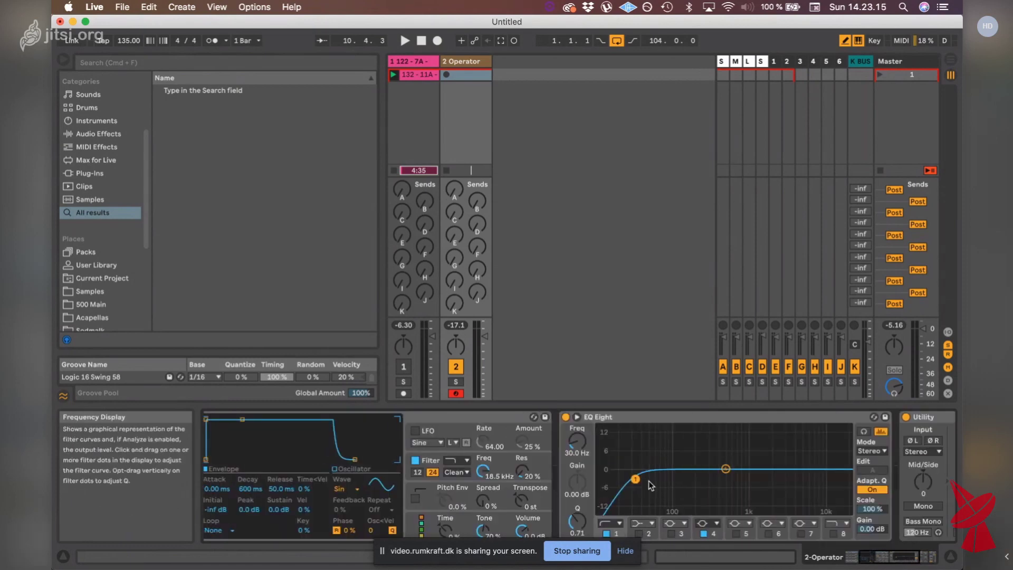
key("a")
scroll(589, 530, "left", 3)
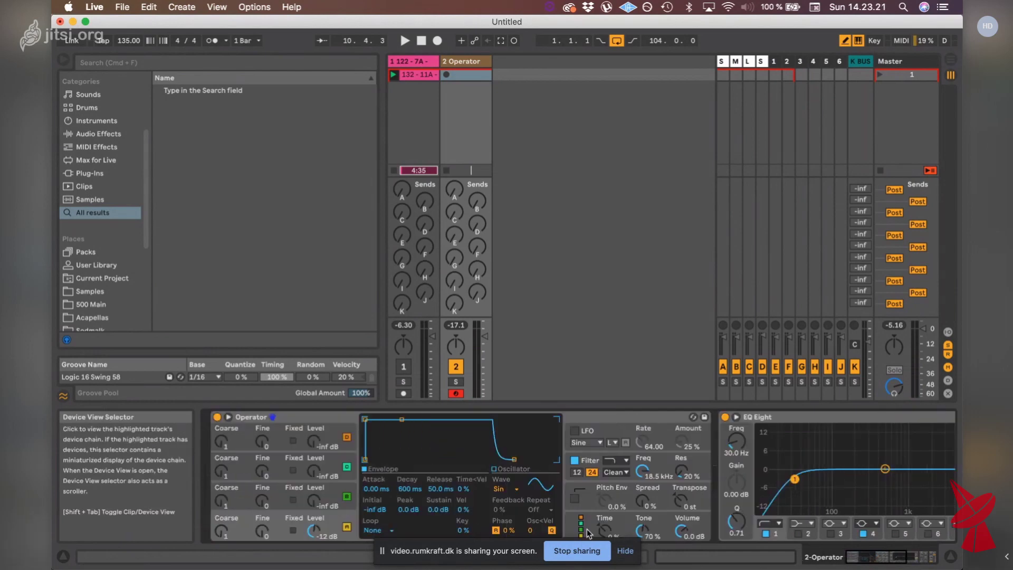
- Set the waveform of Operator's oscillator A to Saw D
left_click(519, 487)
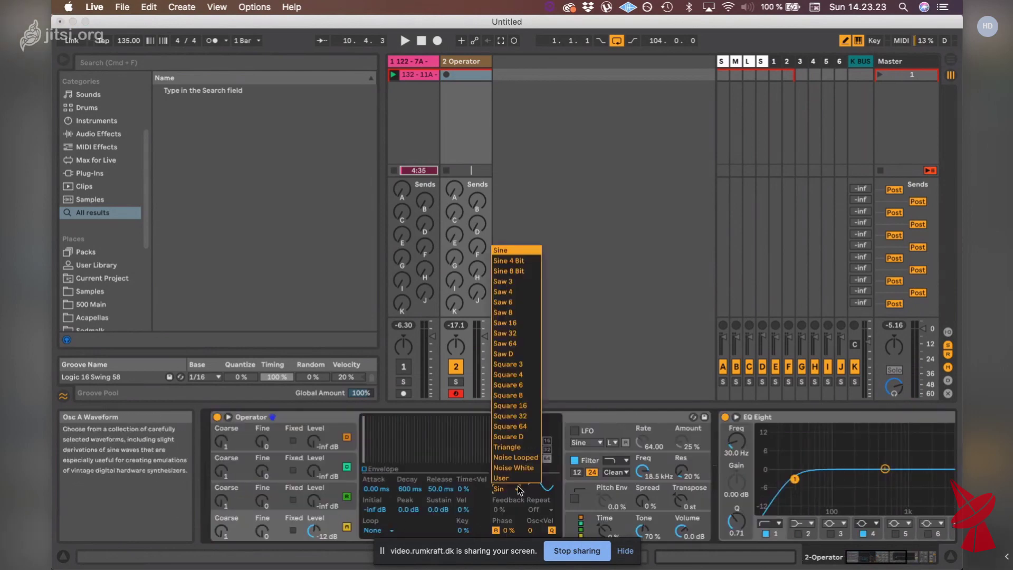
left_click(520, 352)
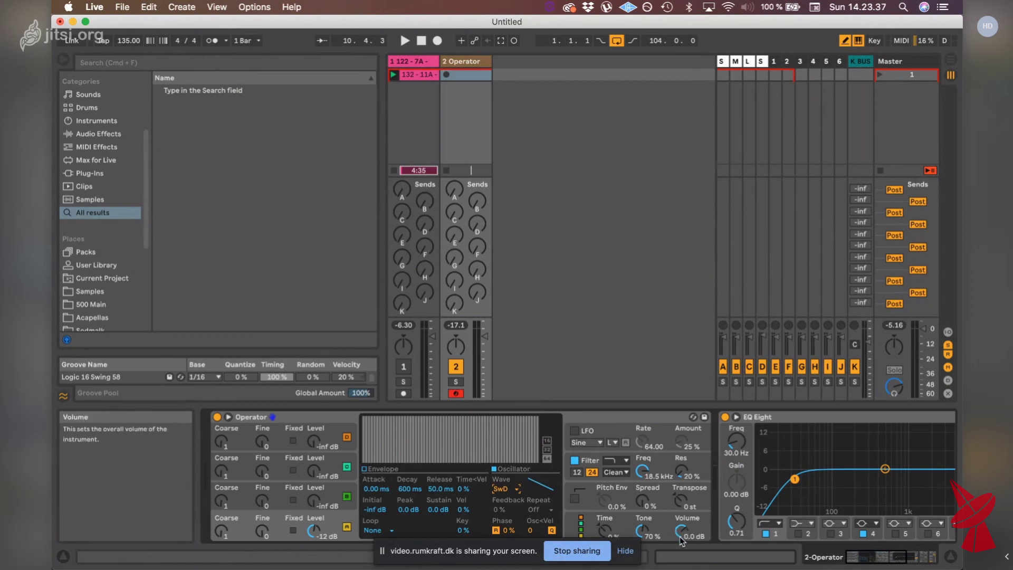
left_click_drag(681, 539, 684, 534)
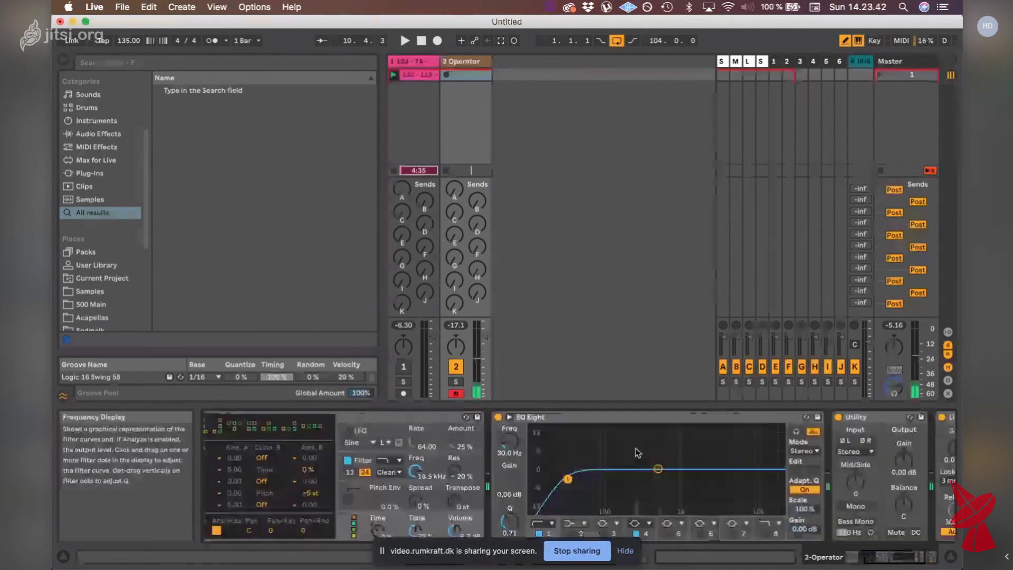
- Compare waveforms on oscillator A by switching it to Sine and back to Saw D
left_click(805, 558)
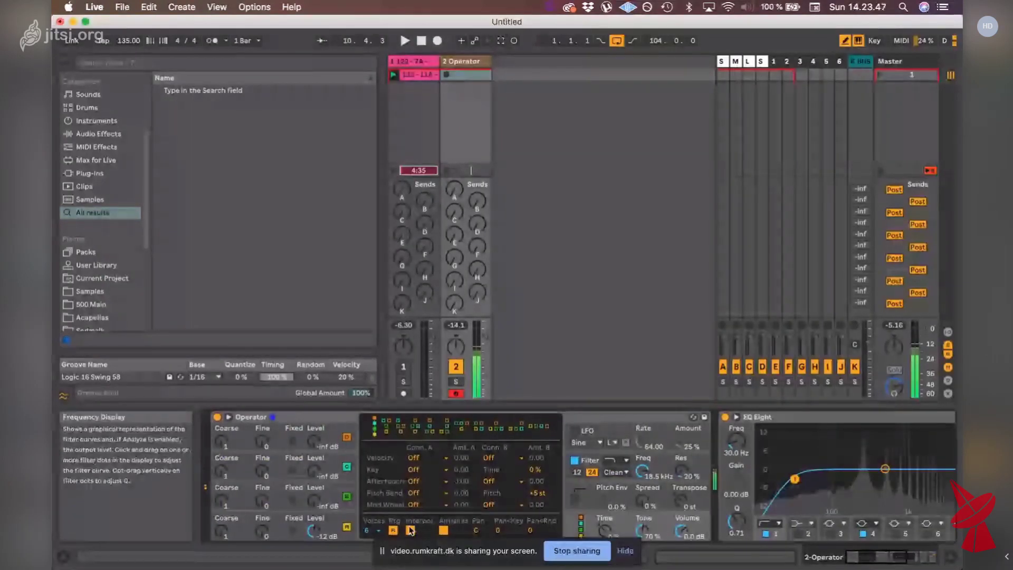
left_click(316, 522)
left_click(512, 489)
left_click(503, 251)
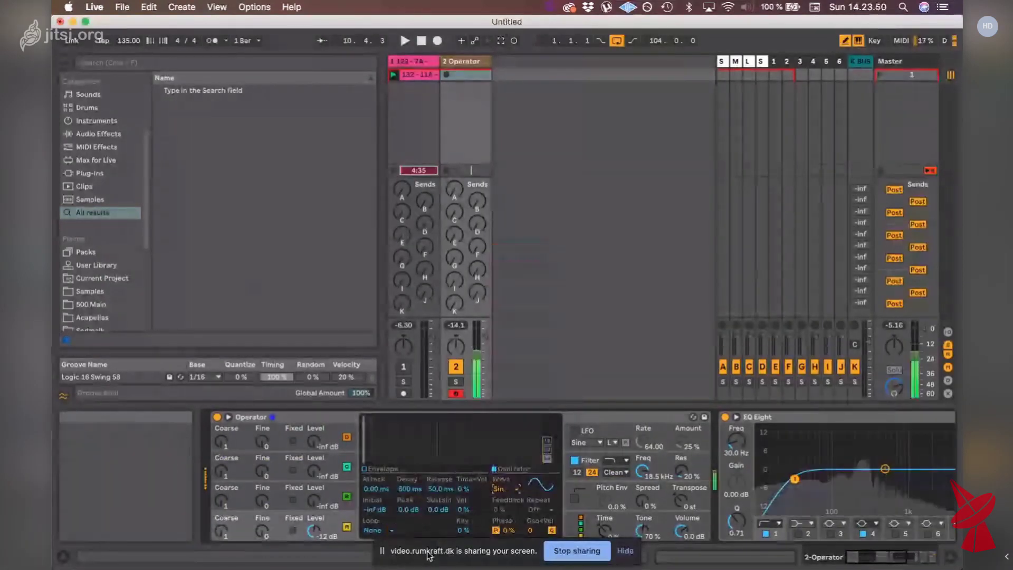
left_click(513, 489)
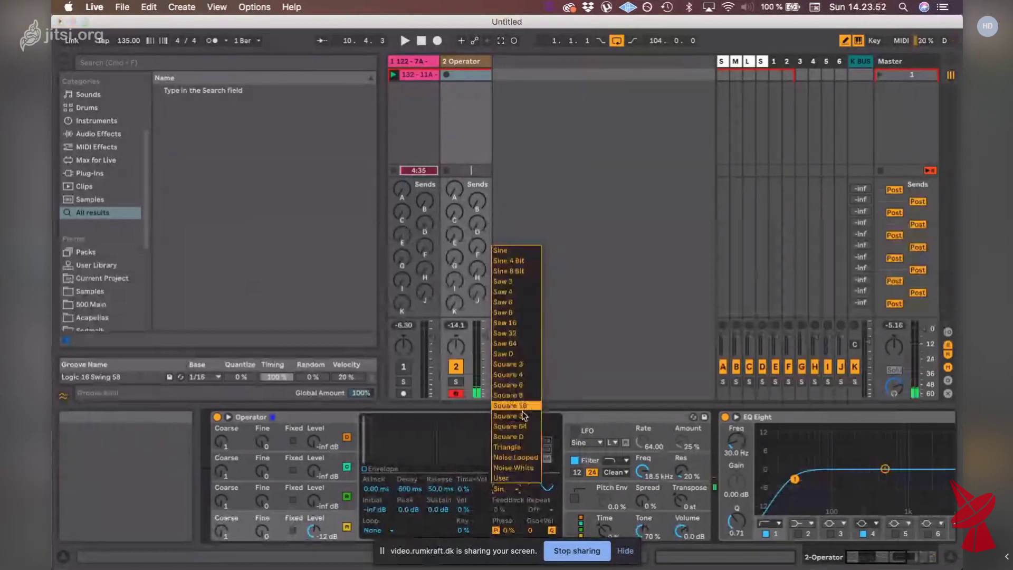
left_click(504, 354)
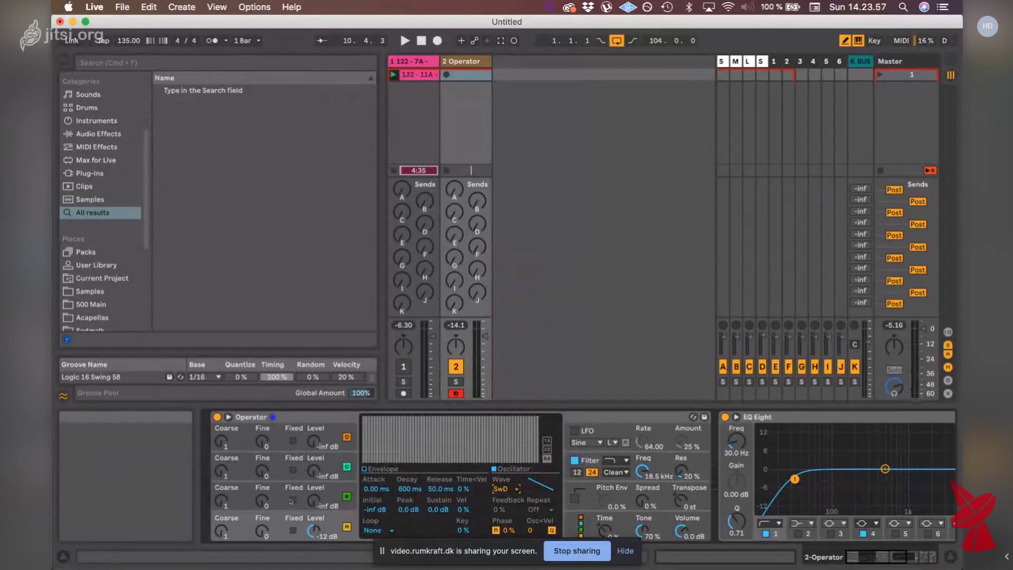
- Change oscillator A's waveform in Operator to Square D
scroll(290, 501, "right", 5)
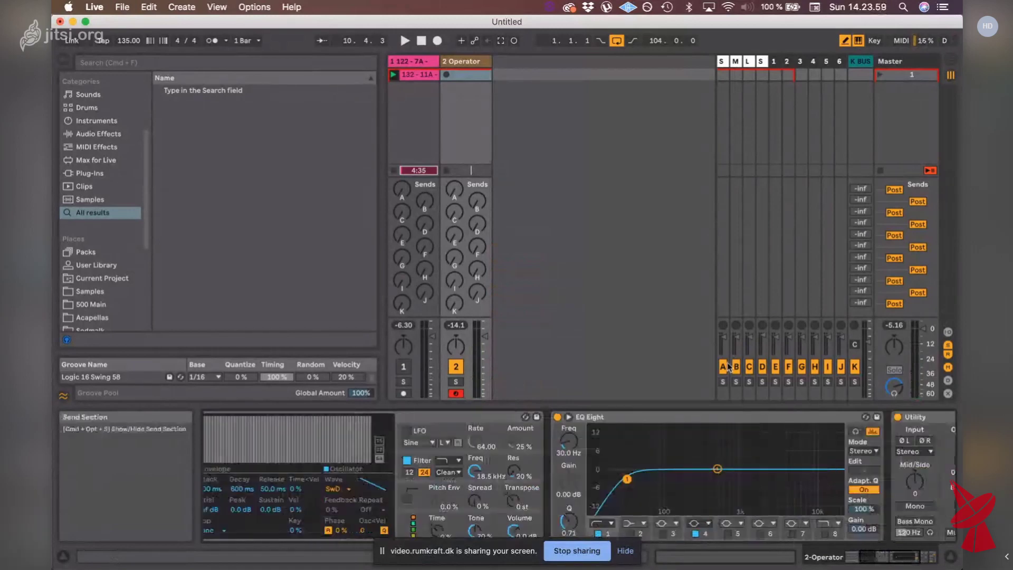
left_click_drag(890, 559, 905, 559)
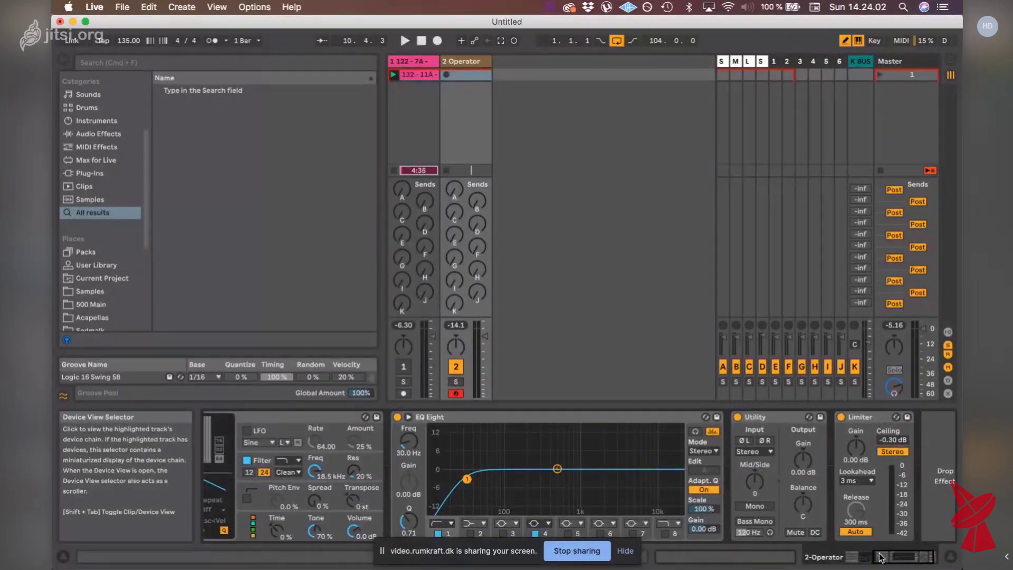
left_click_drag(880, 557, 854, 557)
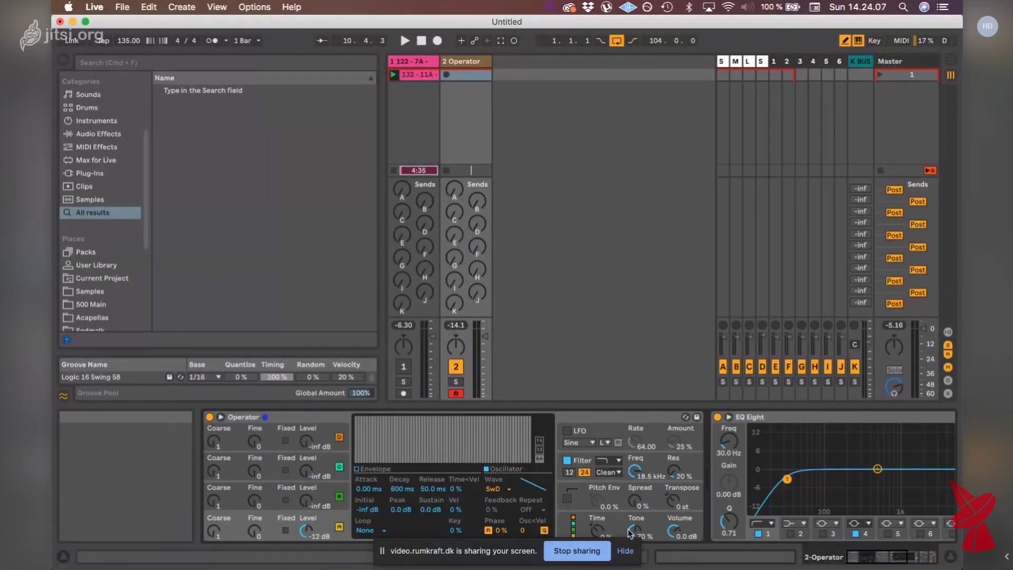
left_click(858, 557)
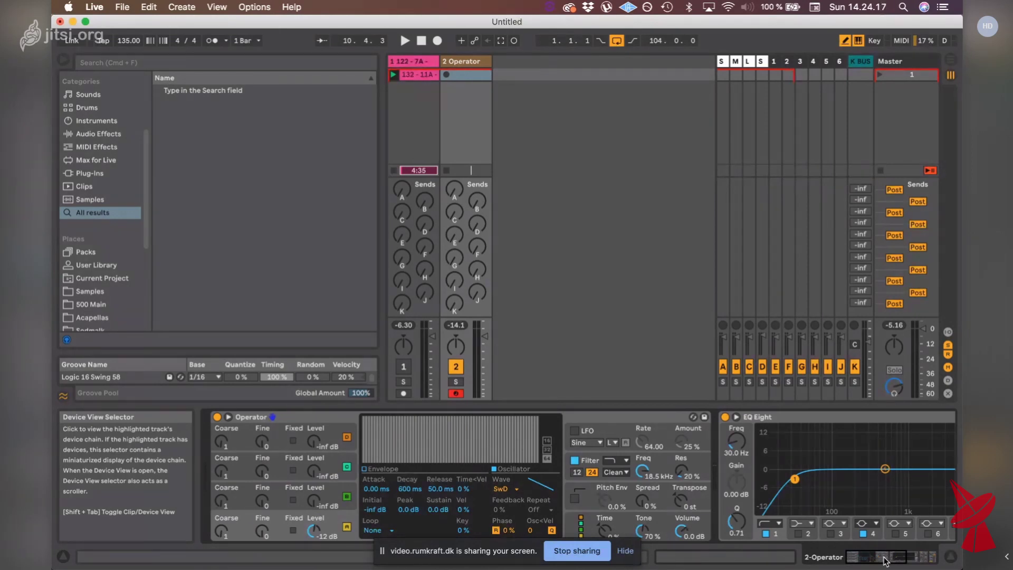
left_click(501, 488)
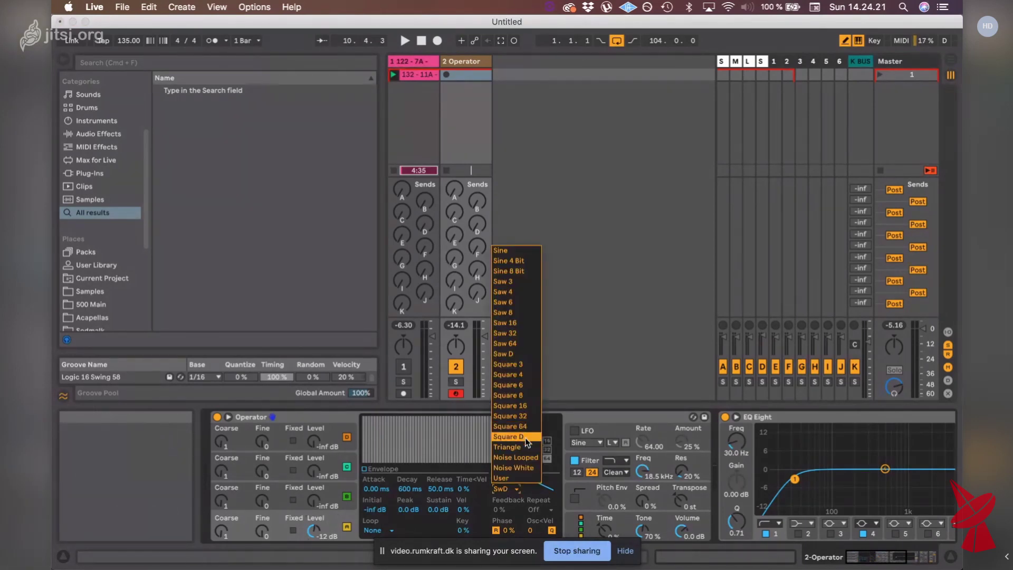
left_click(525, 438)
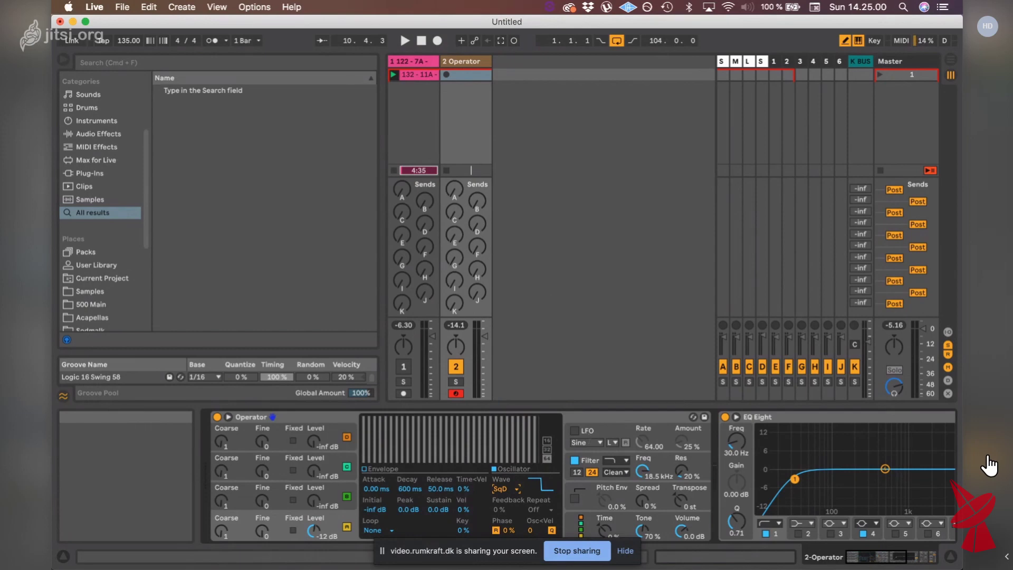
- Hide the screen-sharing notice, return to Live and display oscillator B's settings in Operator
left_click(348, 415)
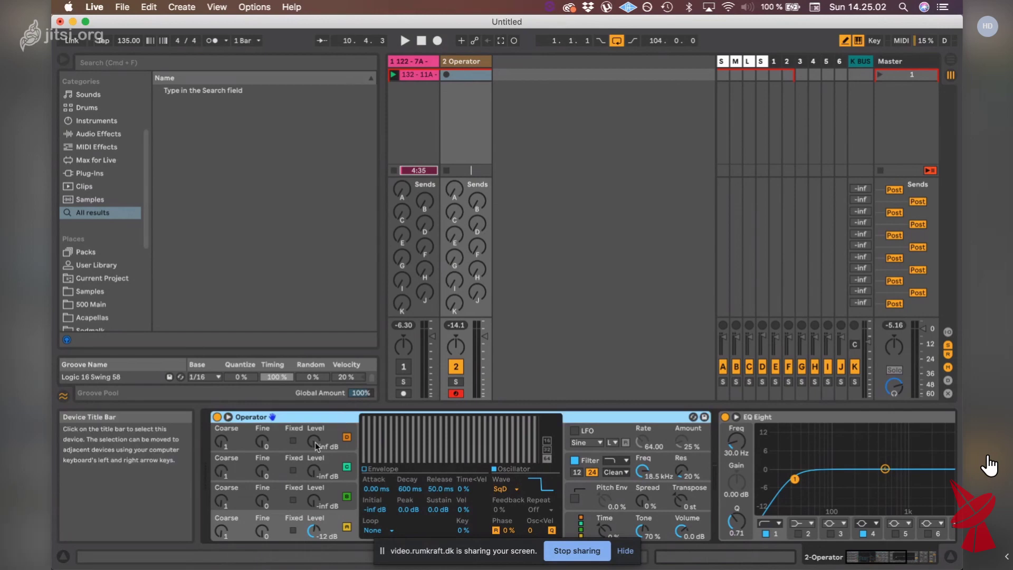
left_click(320, 522)
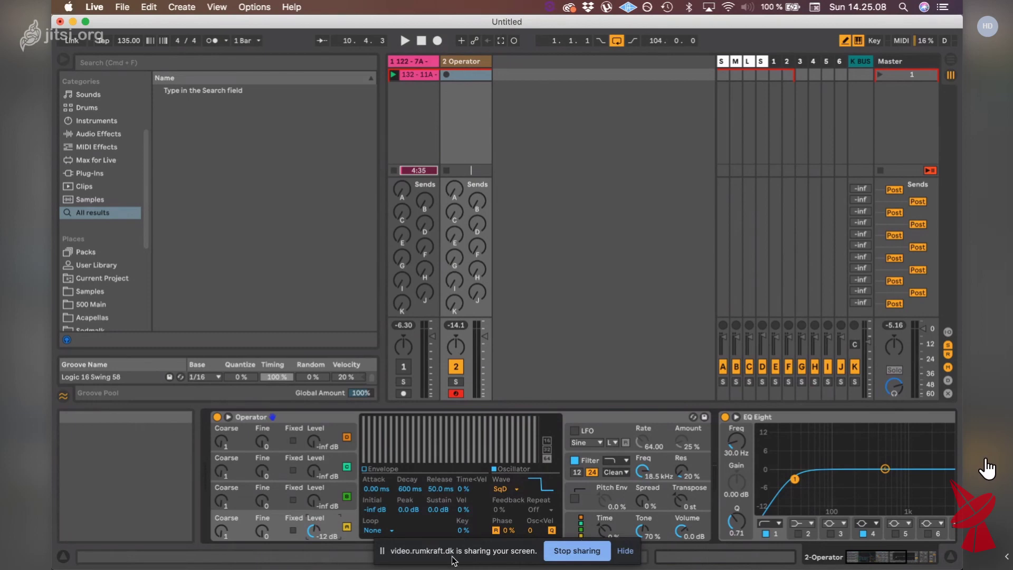
left_click(625, 551)
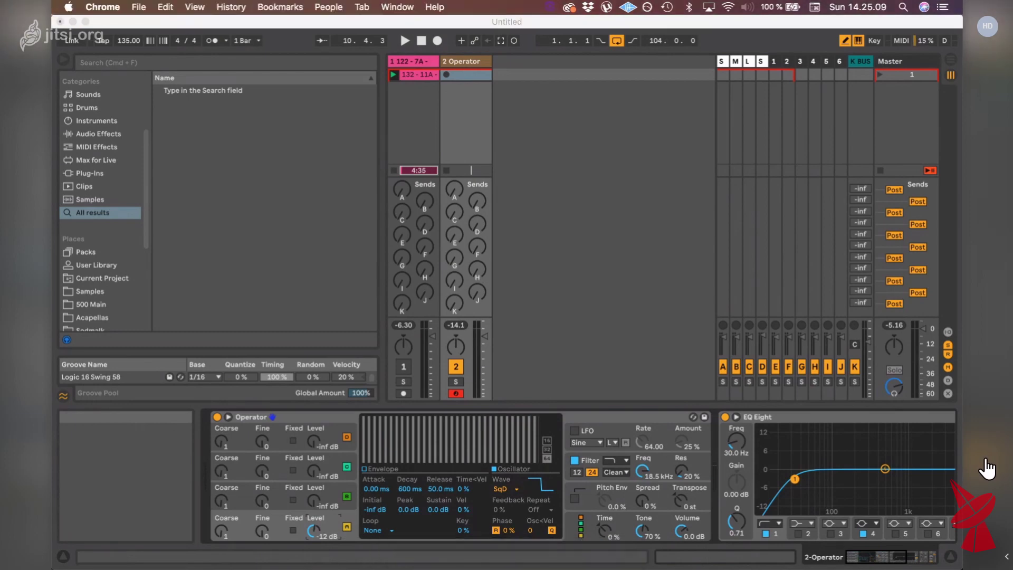
key("super+Tab")
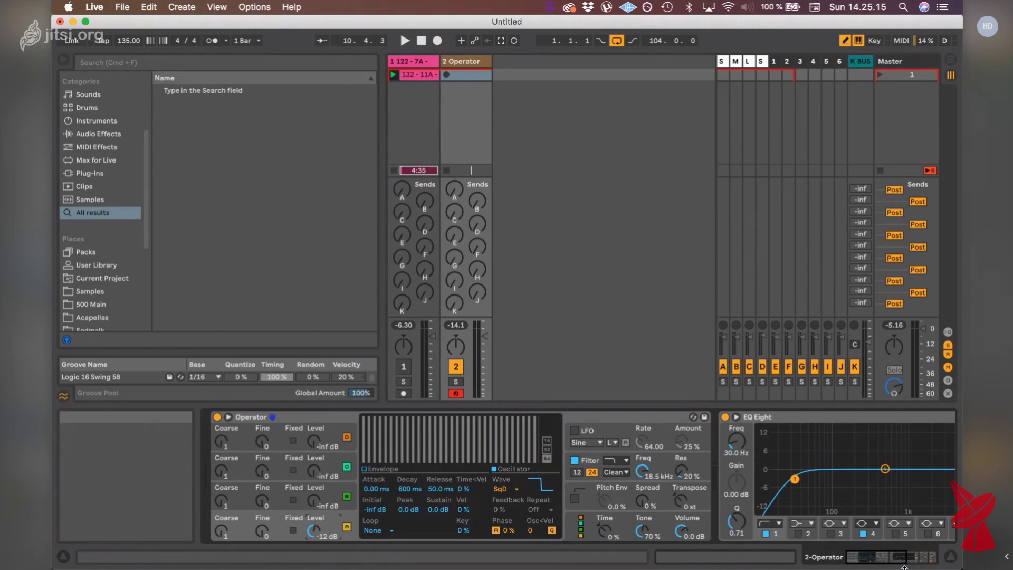
key("a")
left_click(314, 501)
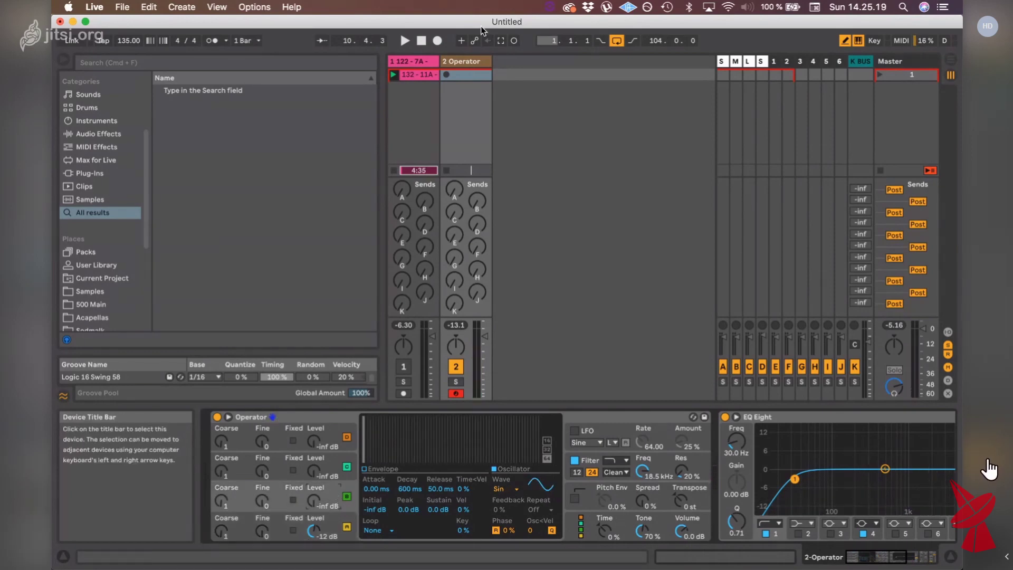
- Duplicate the Operator track and name the original SAW and the copy SQUARE
left_click(472, 62)
key("super+d")
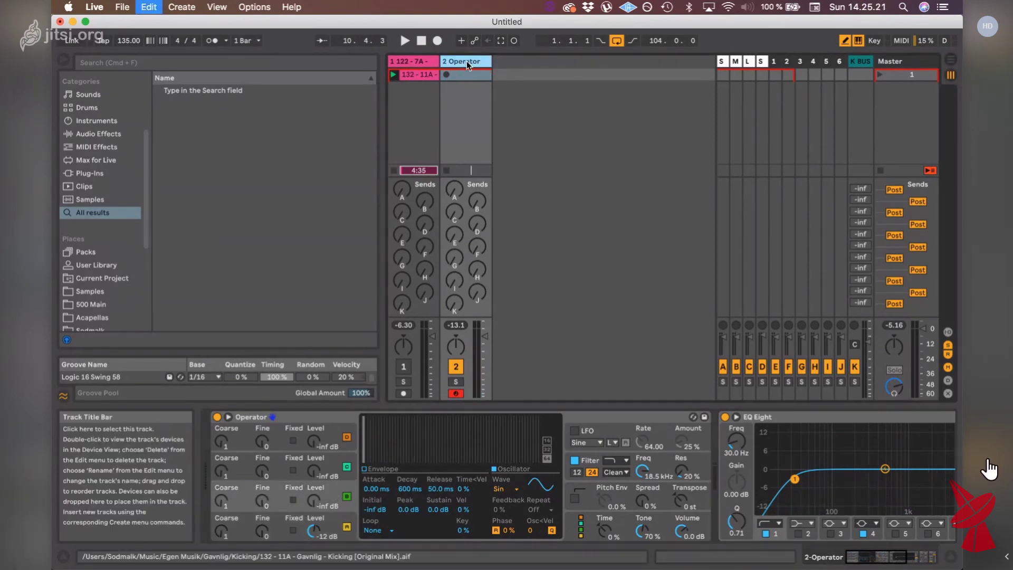
key("Left")
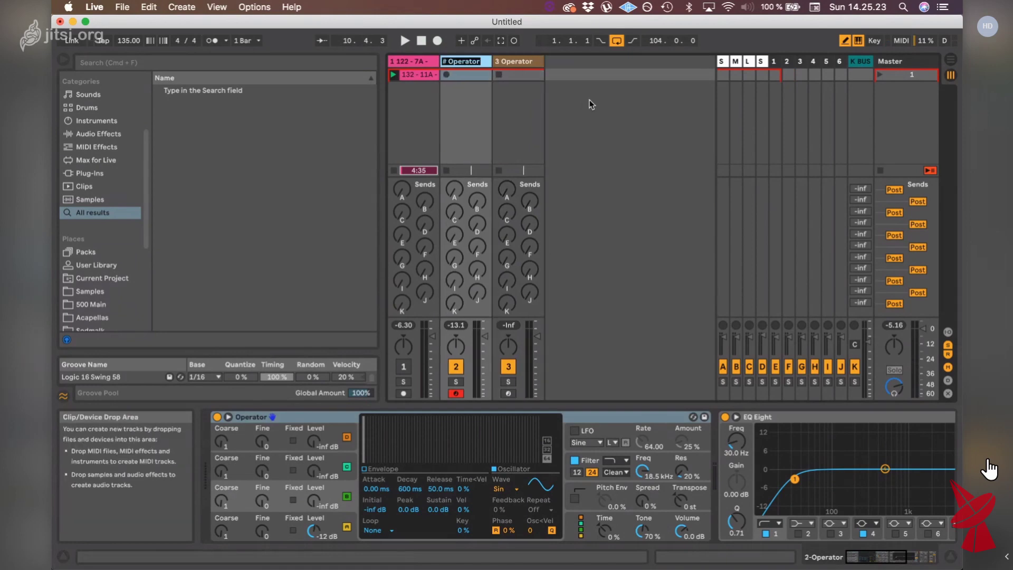
key("super+r")
type("SAW")
left_click(525, 61)
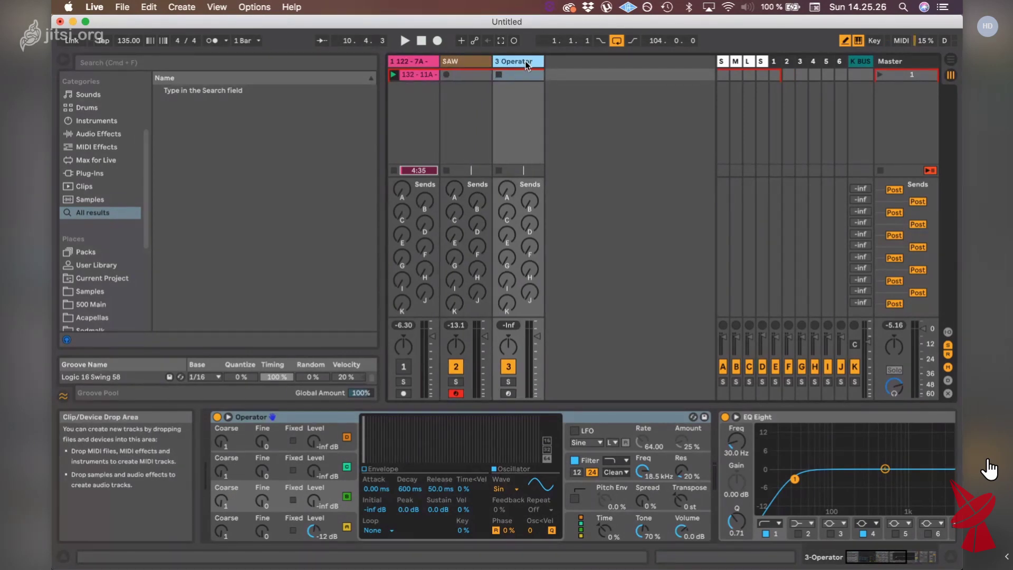
key("super+r")
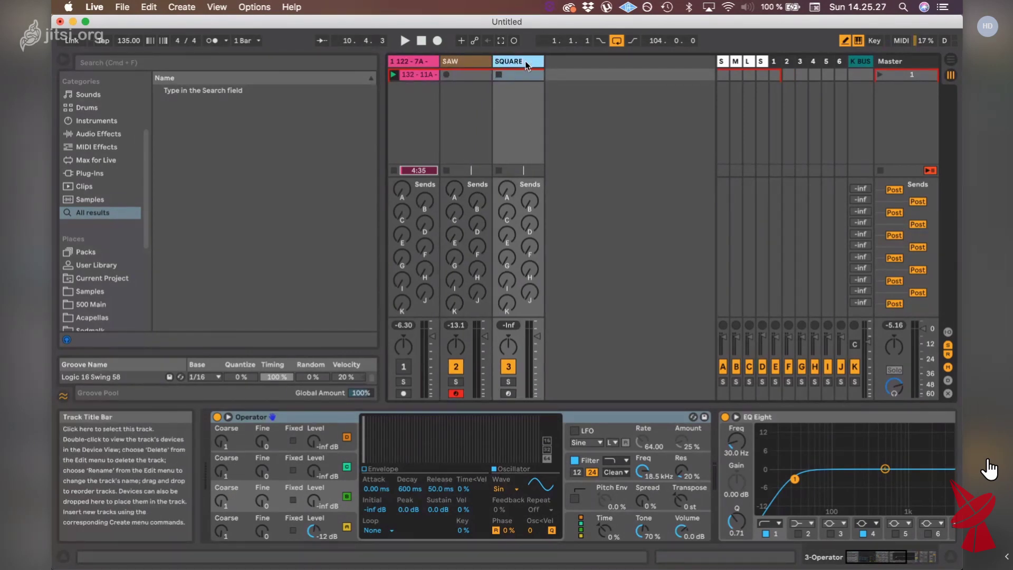
key("Return")
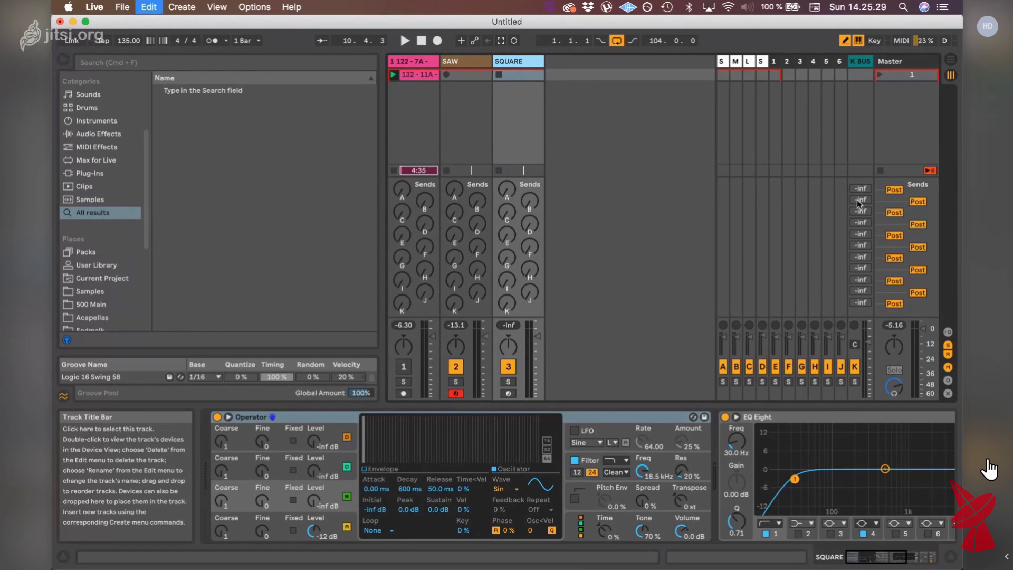
- Duplicate the SQUARE track and rename the copy SINE
key("super+d")
key("super+r")
type("SINE")
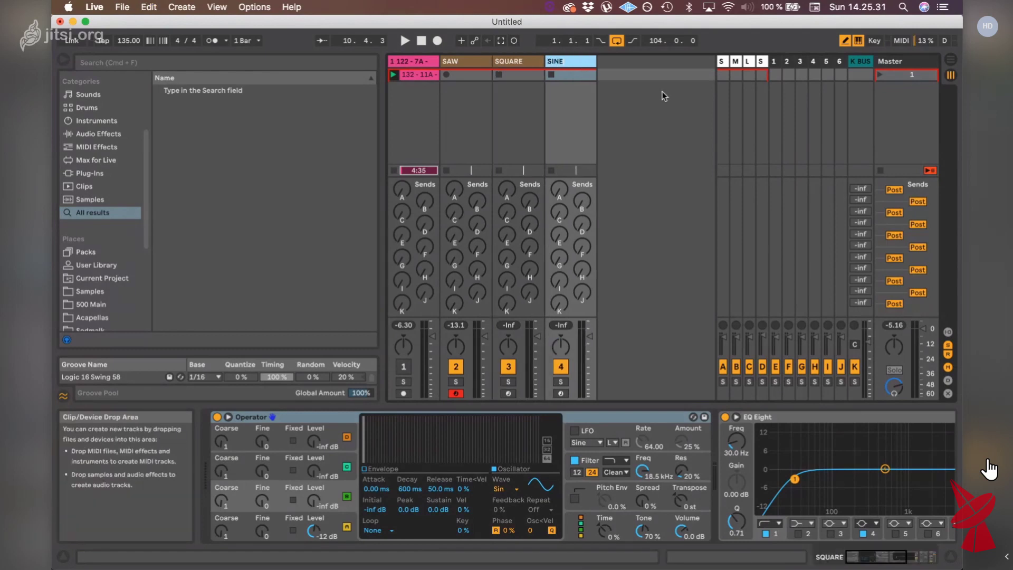
key("Return")
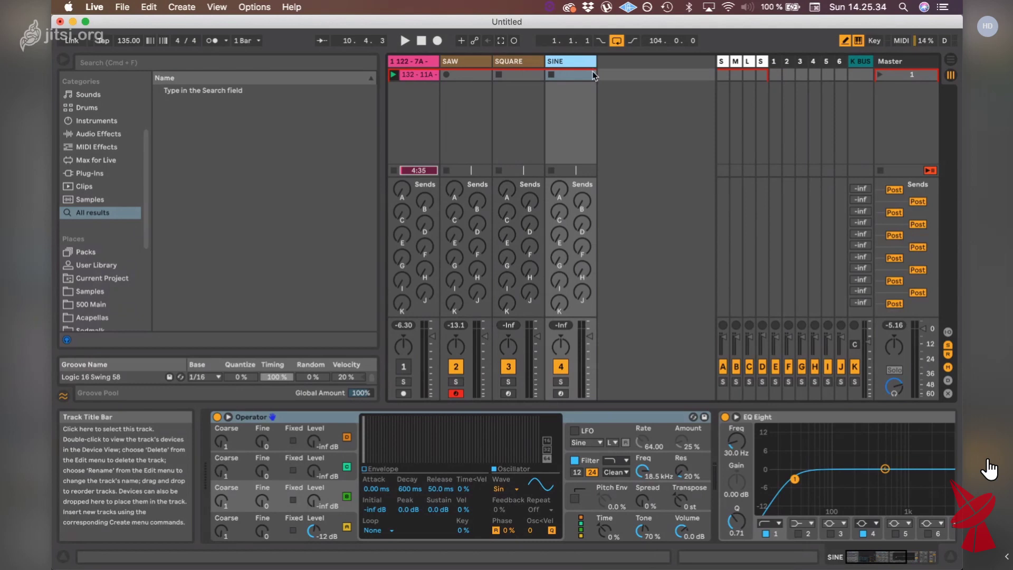
- Create a NOISE track by duplicating and renaming the SINE track, and select the SAW track
key("super+d")
key("super+r")
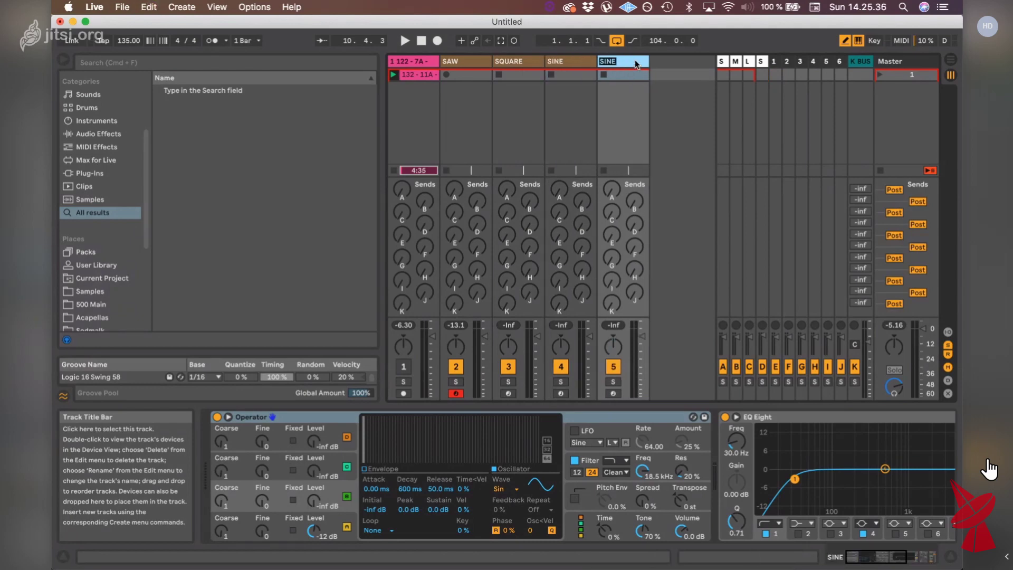
type("Nois")
type("OISE")
key("Return")
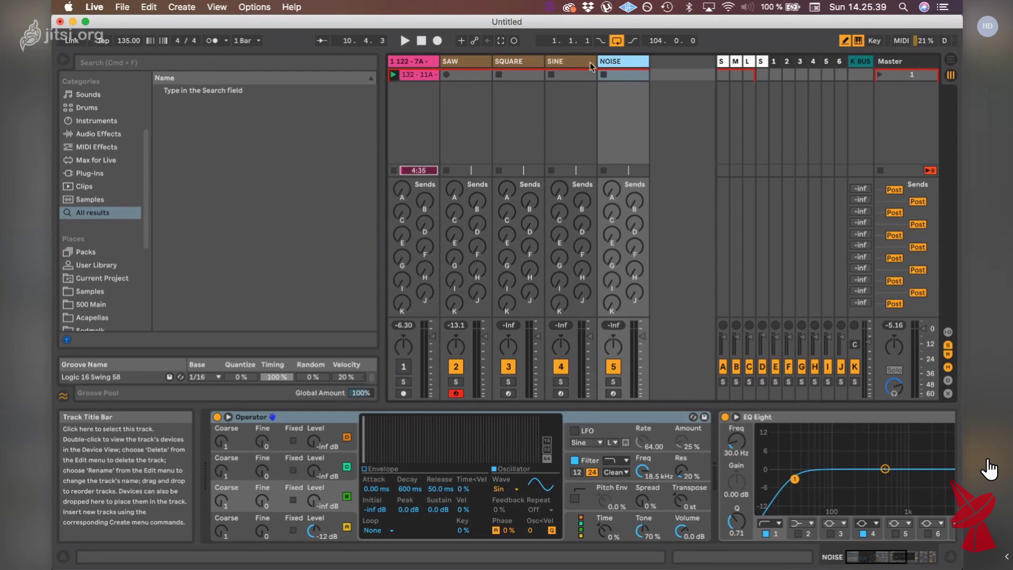
left_click(479, 63)
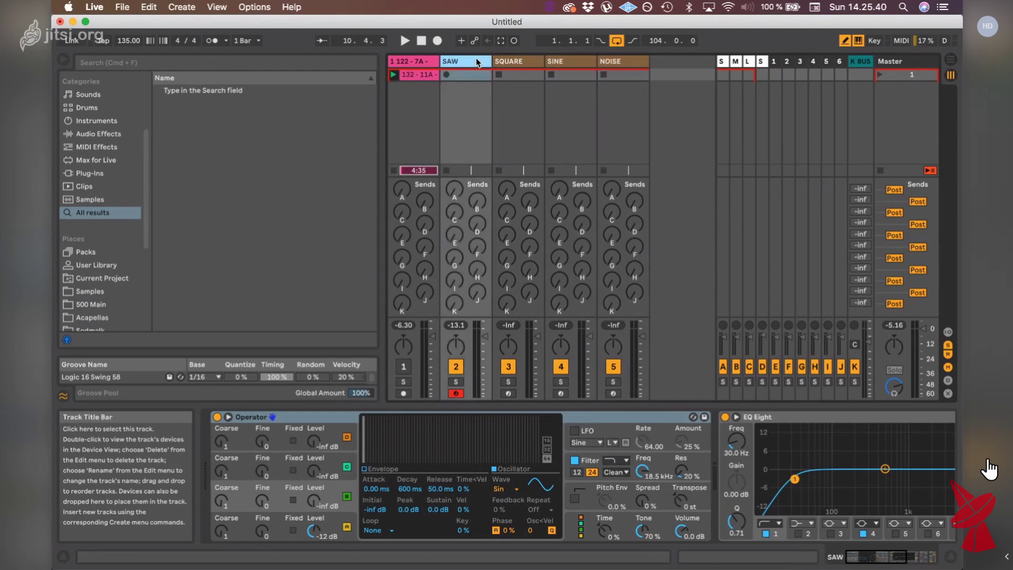
- Solo the SAW track and set oscillator A's waveform to Saw D in its Operator
left_click(455, 381)
left_click(271, 520)
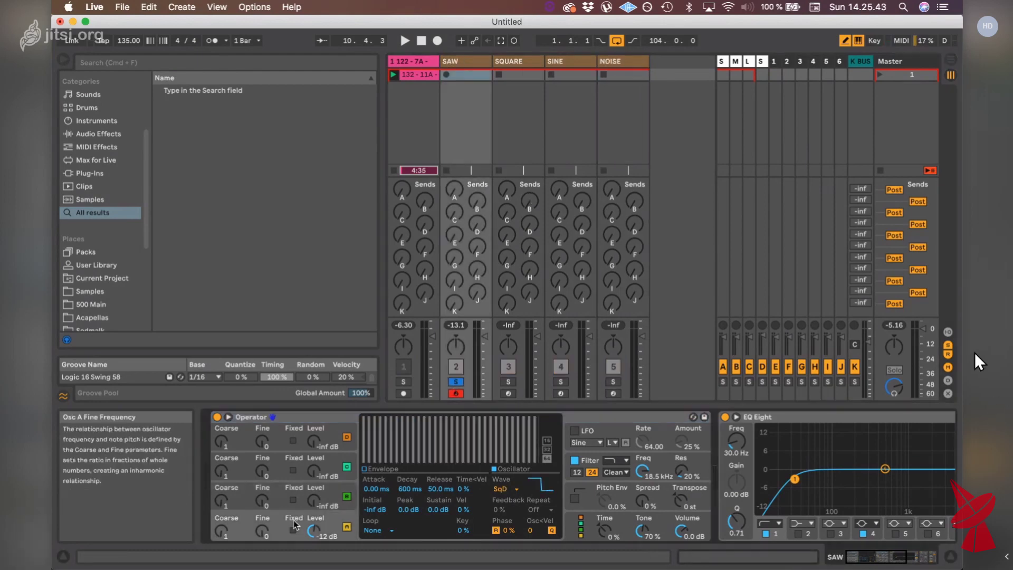
left_click(511, 489)
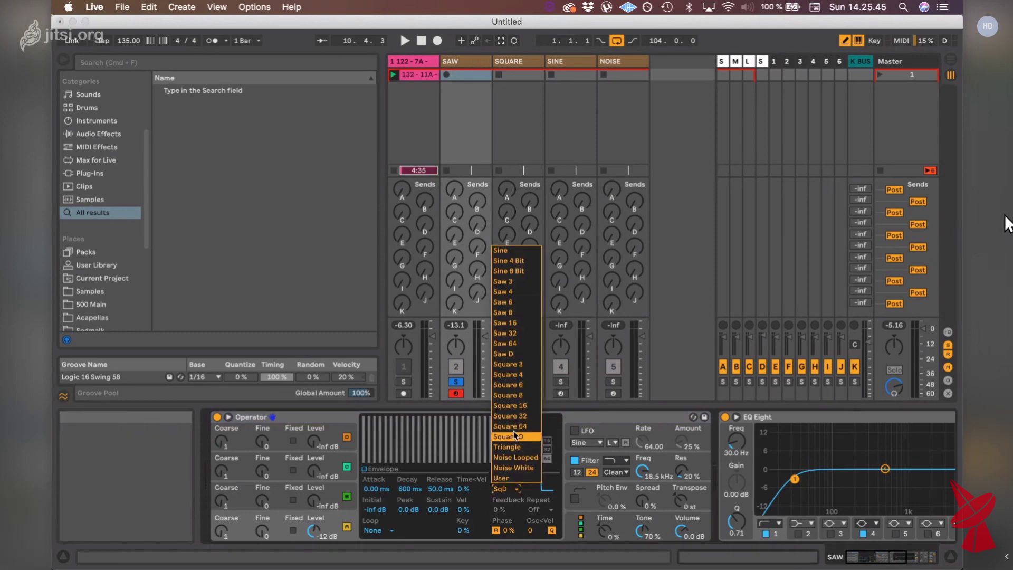
left_click(515, 354)
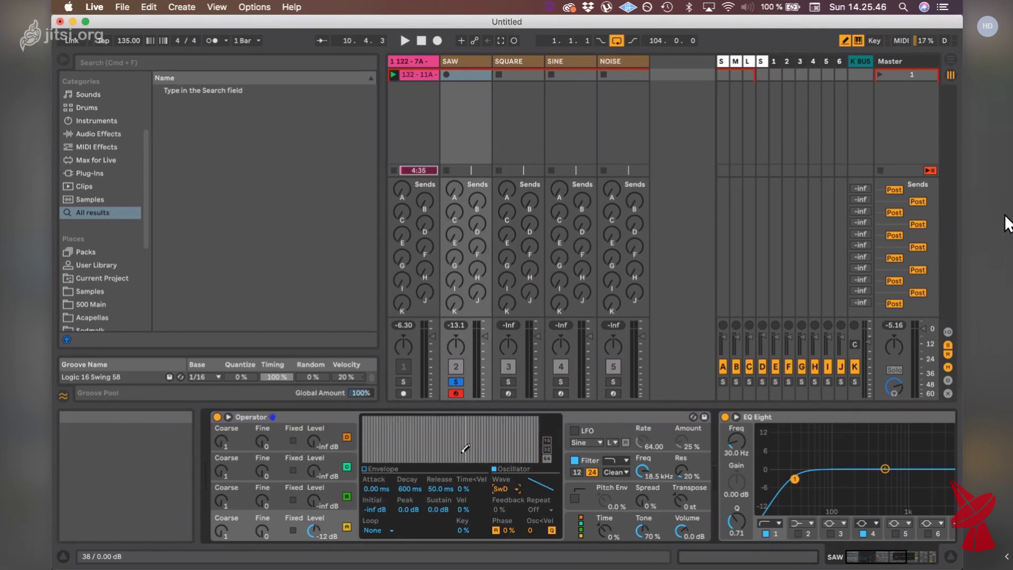
- Solo and arm the SQUARE track, display oscillator A with its Square D waveform and play a test note
left_click(508, 382)
left_click(508, 393)
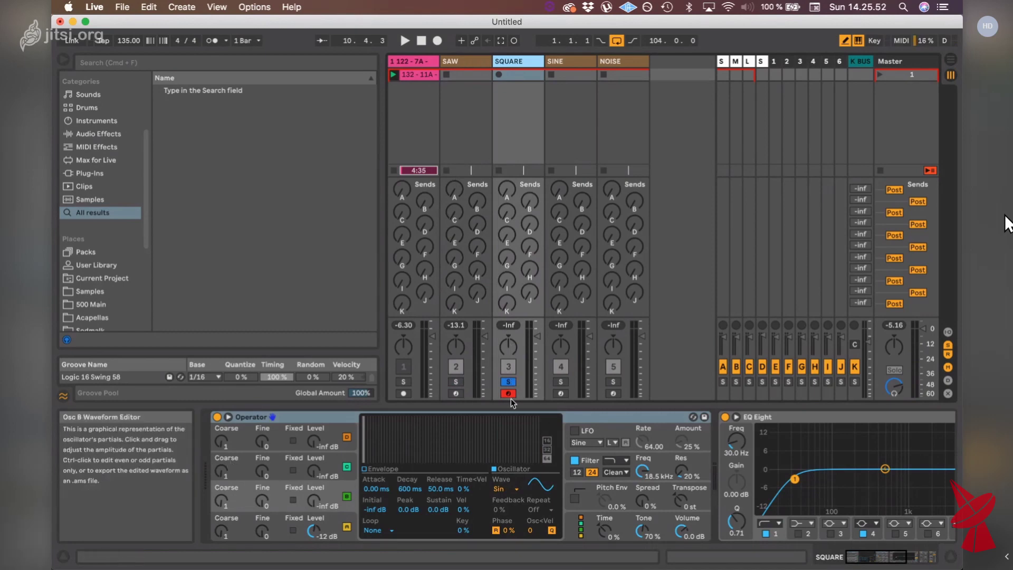
left_click(506, 489)
left_click(507, 492)
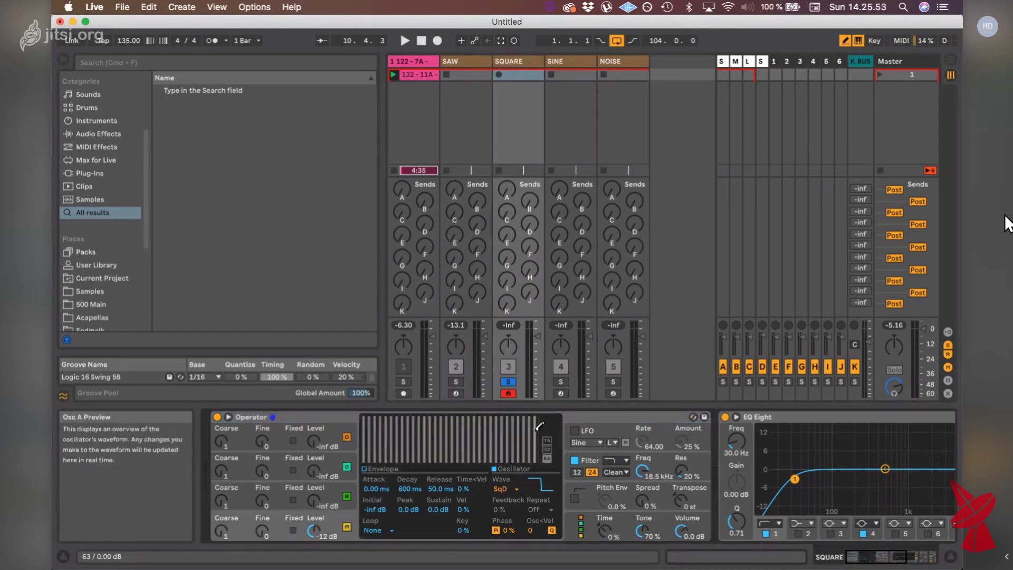
key("a")
- Arm the SAW track together with SQUARE and compare their sound by alternating the solo between them
left_click(456, 382)
left_click(455, 394)
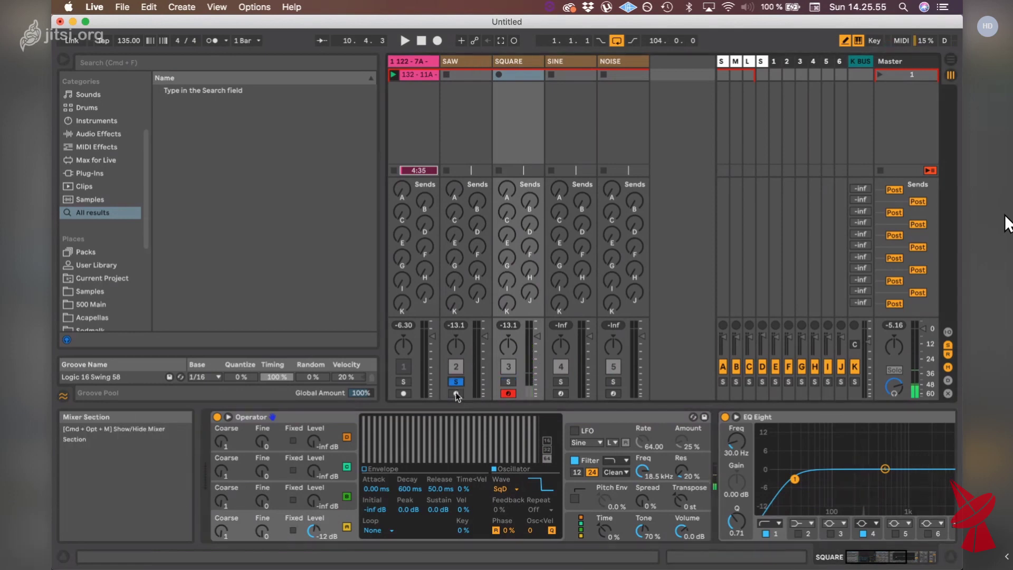
left_click(508, 383)
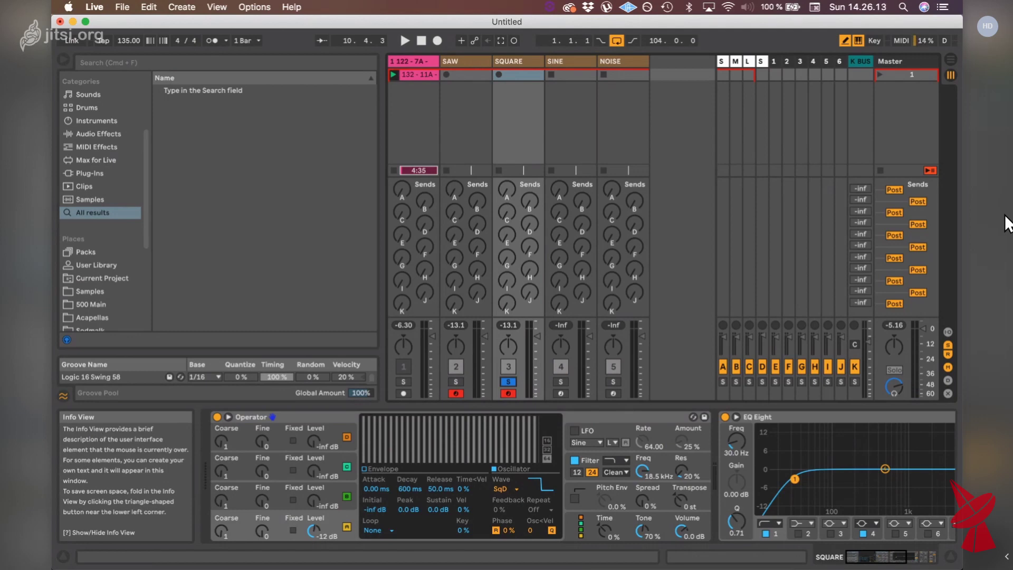
key("a")
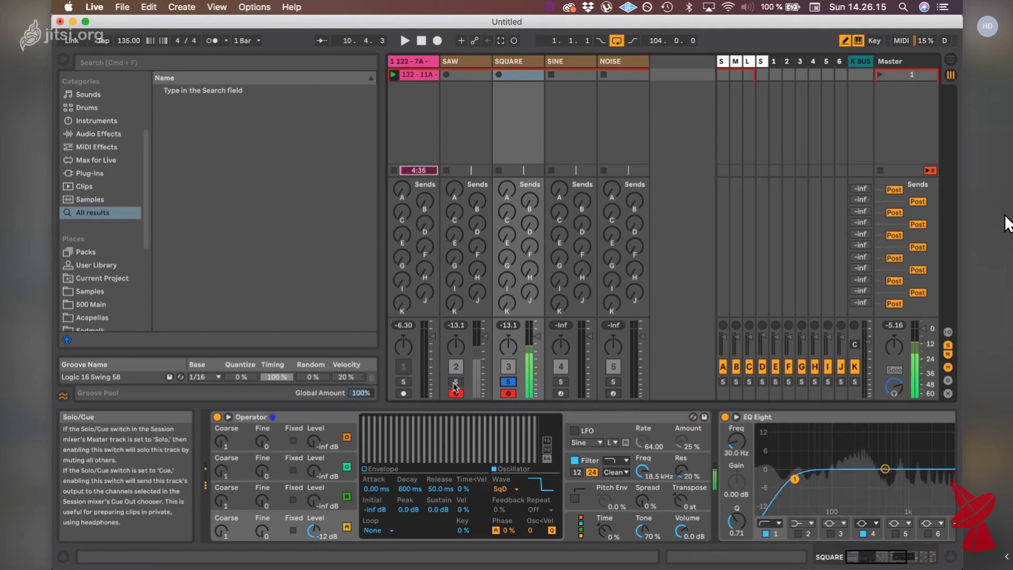
left_click(455, 382)
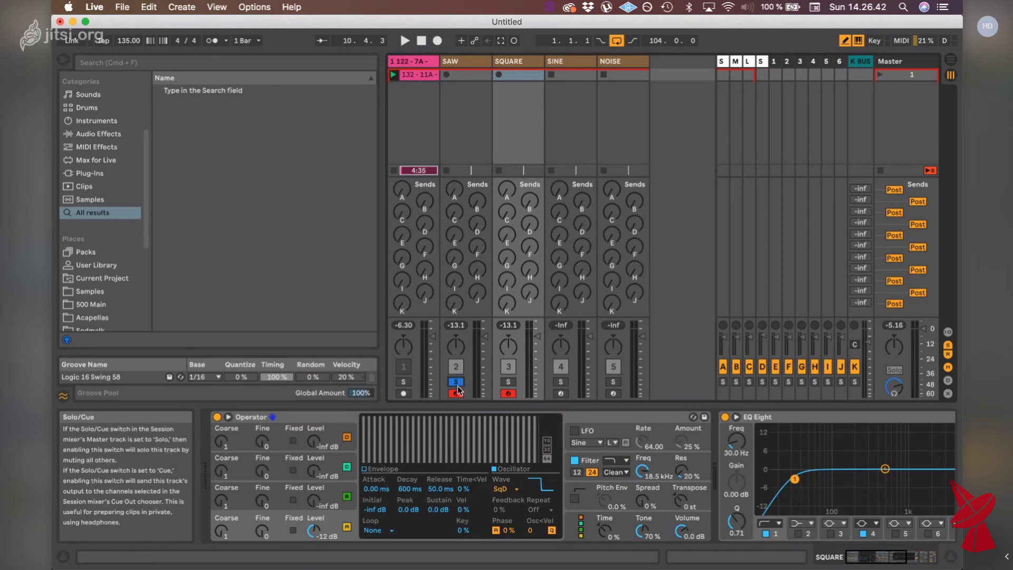
- Select the SAW track, play a note, lower the computer keyboard by one octave and play the note again
left_click(464, 63)
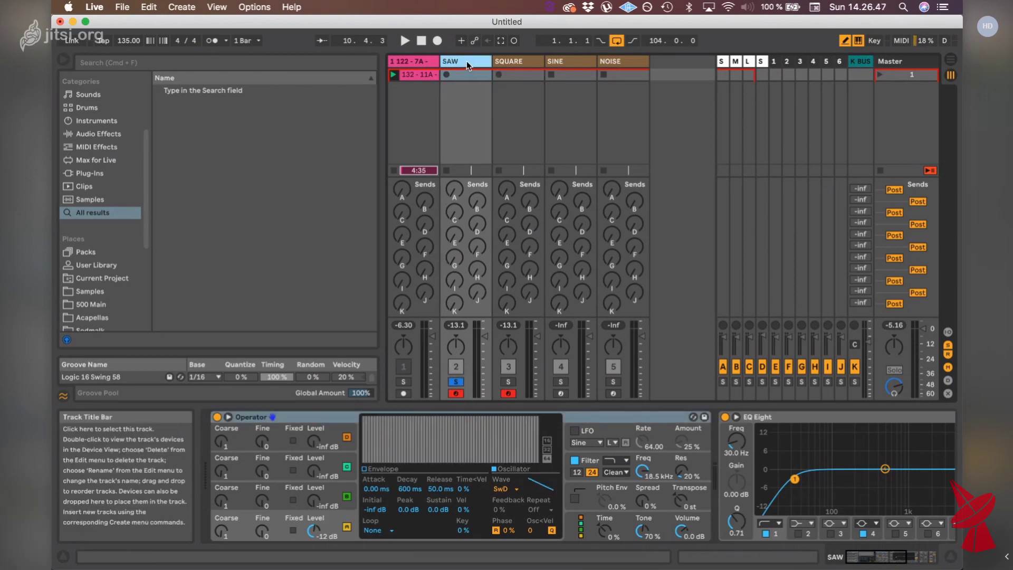
key("a")
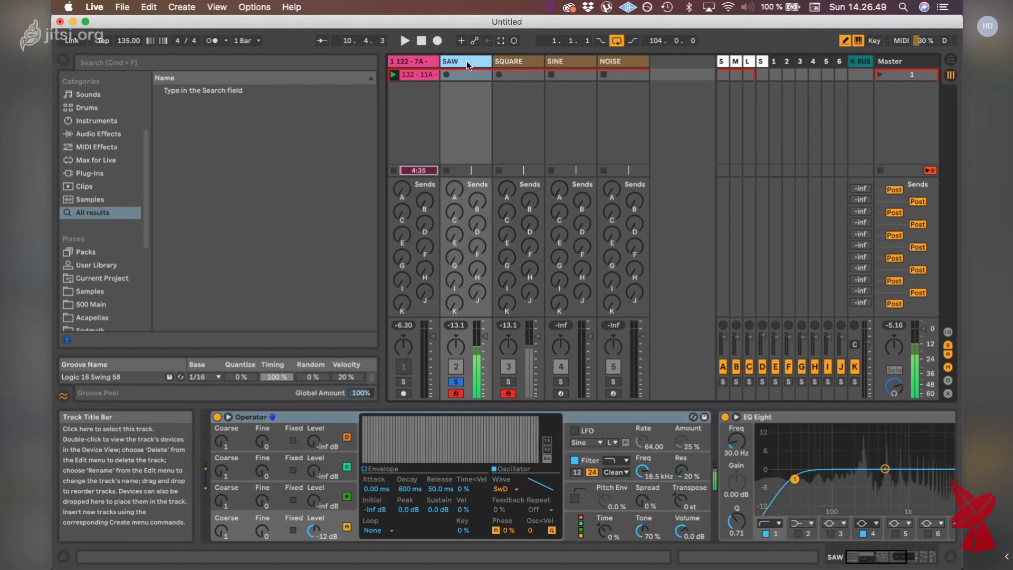
key("z")
key("a")
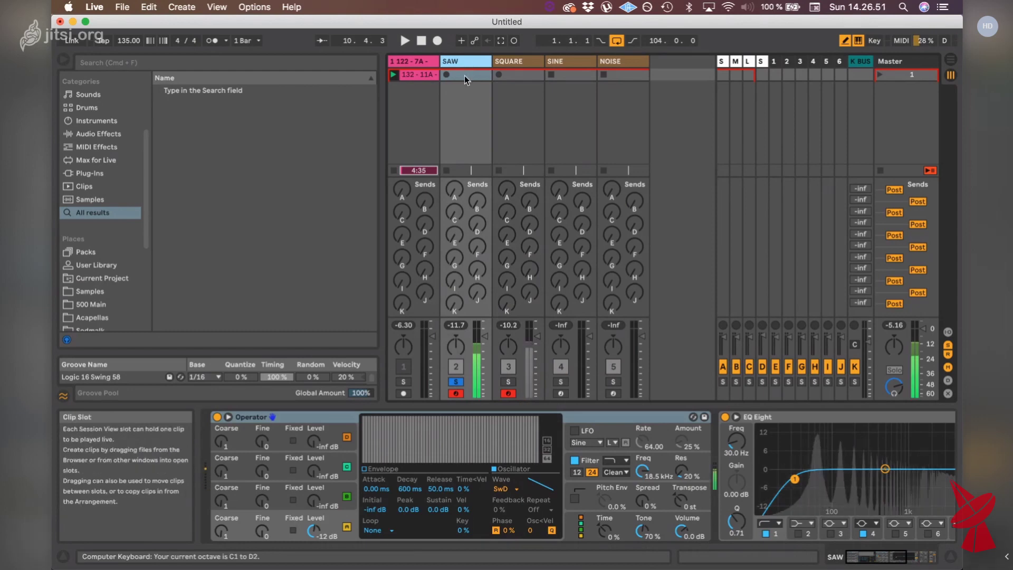
- Solo and select the SQUARE track, play the same low note for comparison, and turn its solo off
left_click(508, 381)
left_click(509, 61)
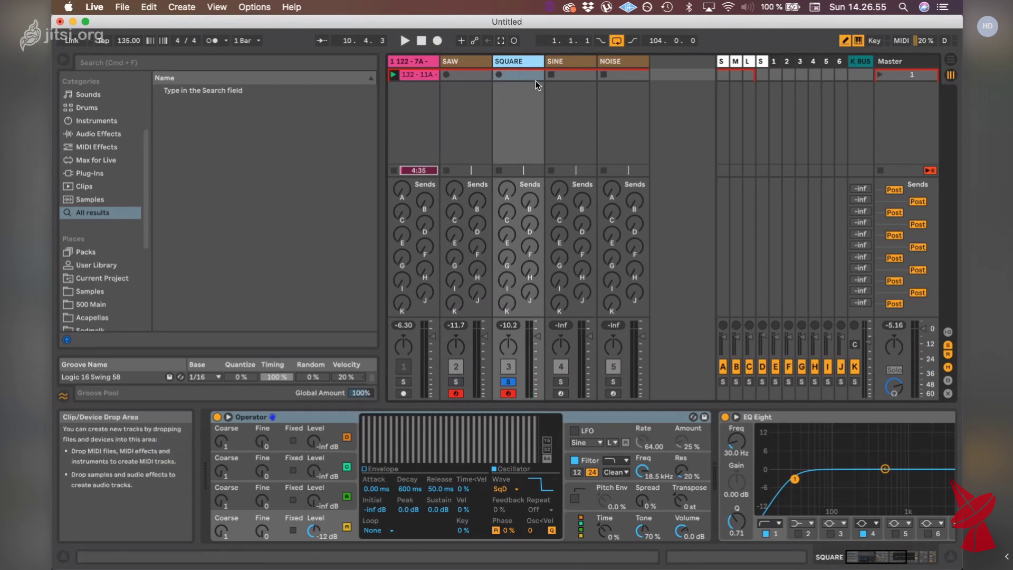
key("a")
left_click(504, 382)
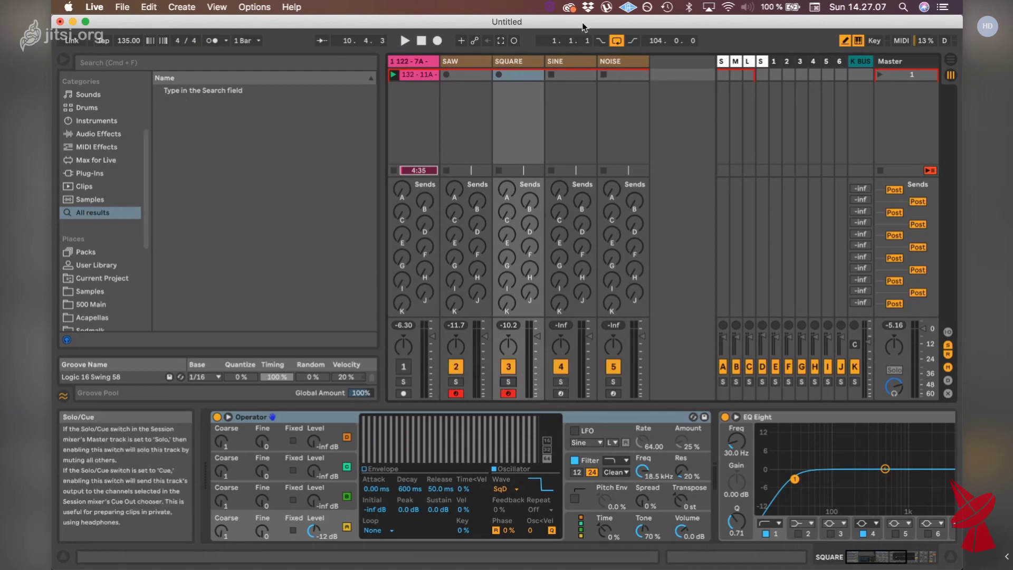
- Select and arm the SINE track, set oscillator A's waveform to Sine and play test notes
left_click(583, 61)
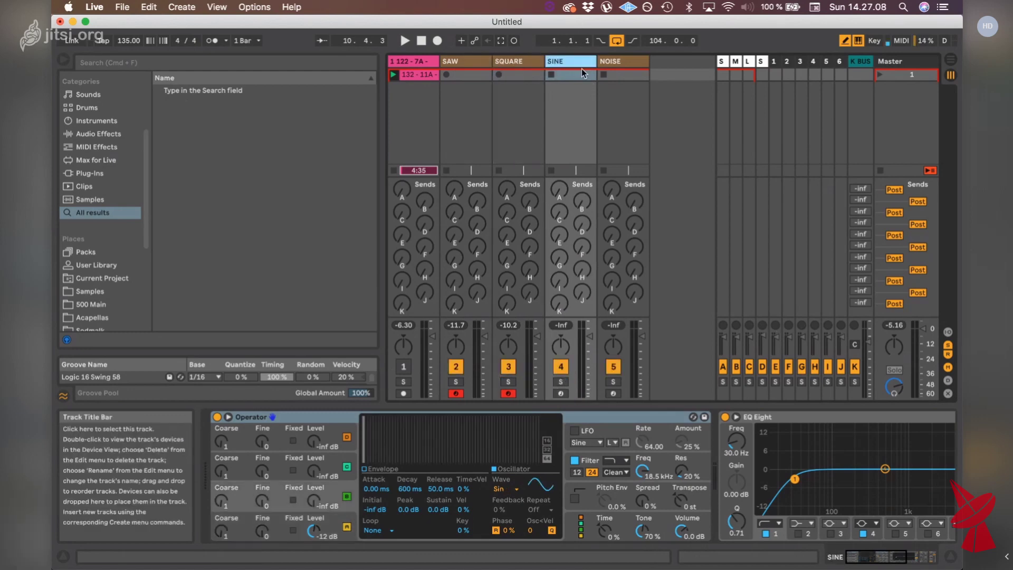
left_click(561, 392)
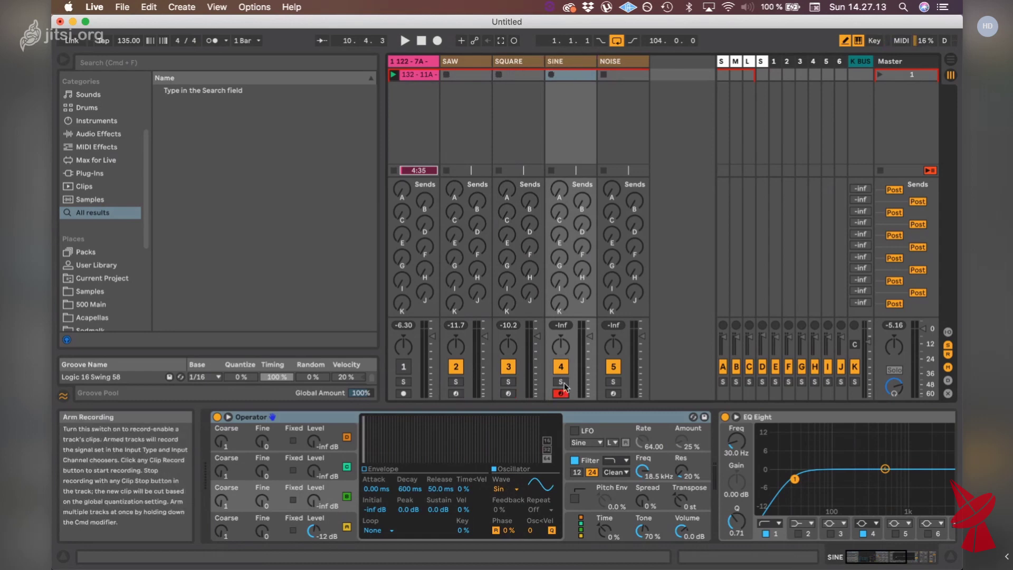
left_click(569, 60)
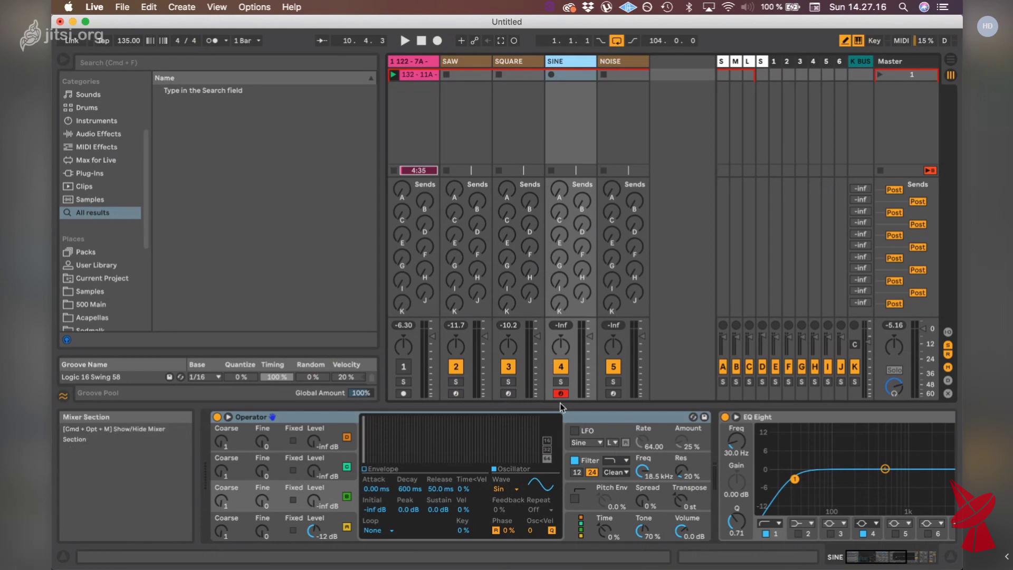
key("a")
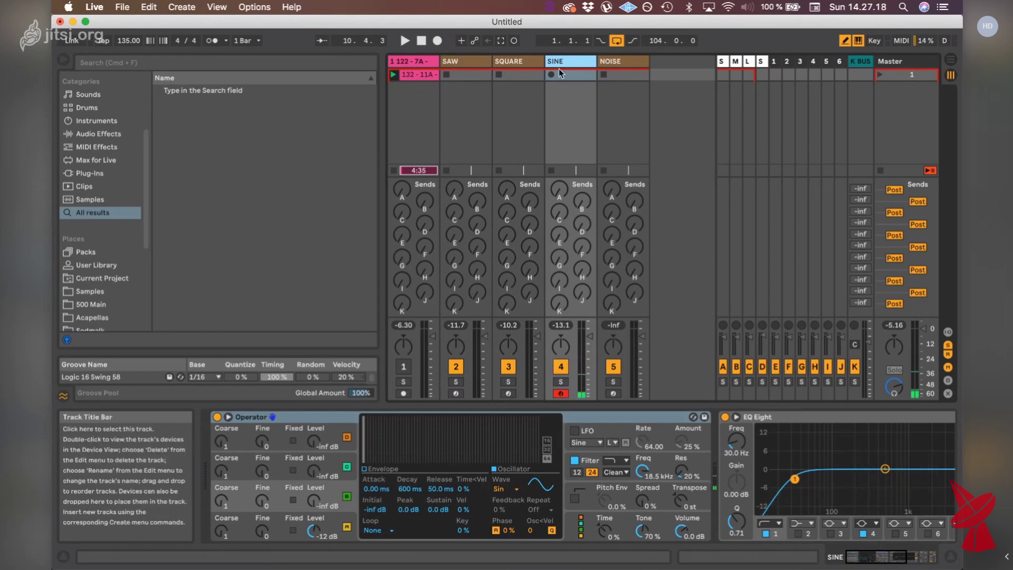
left_click(501, 489)
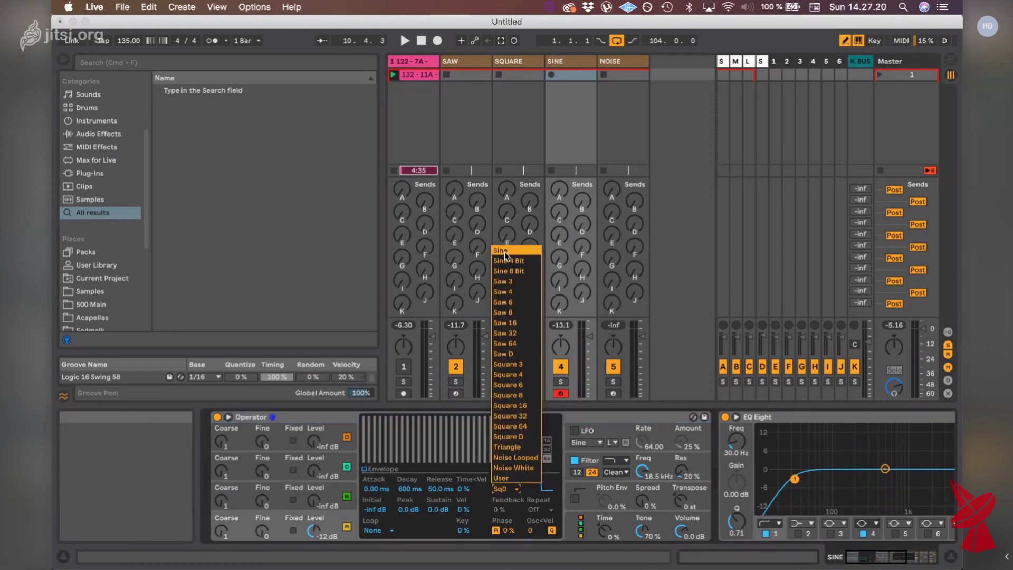
left_click(505, 255)
key("a")
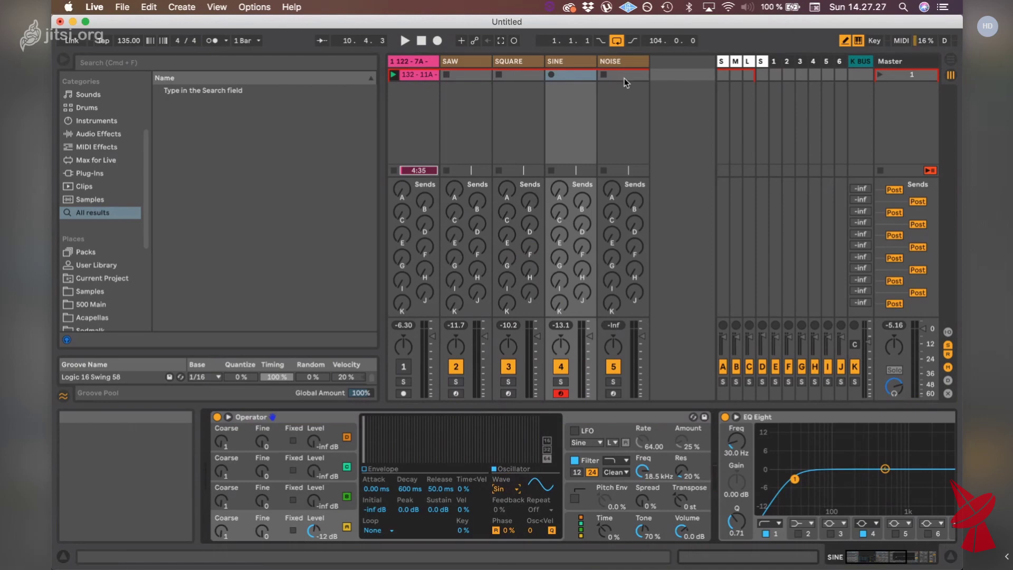
- Set oscillator A's waveform to Noise White in the NOISE track's Operator
left_click(603, 84)
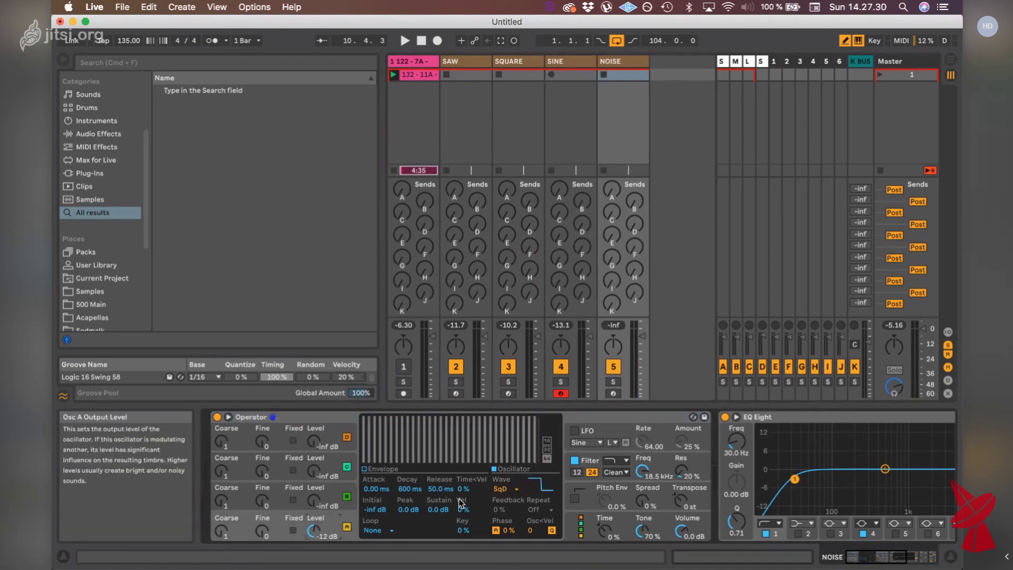
left_click(504, 489)
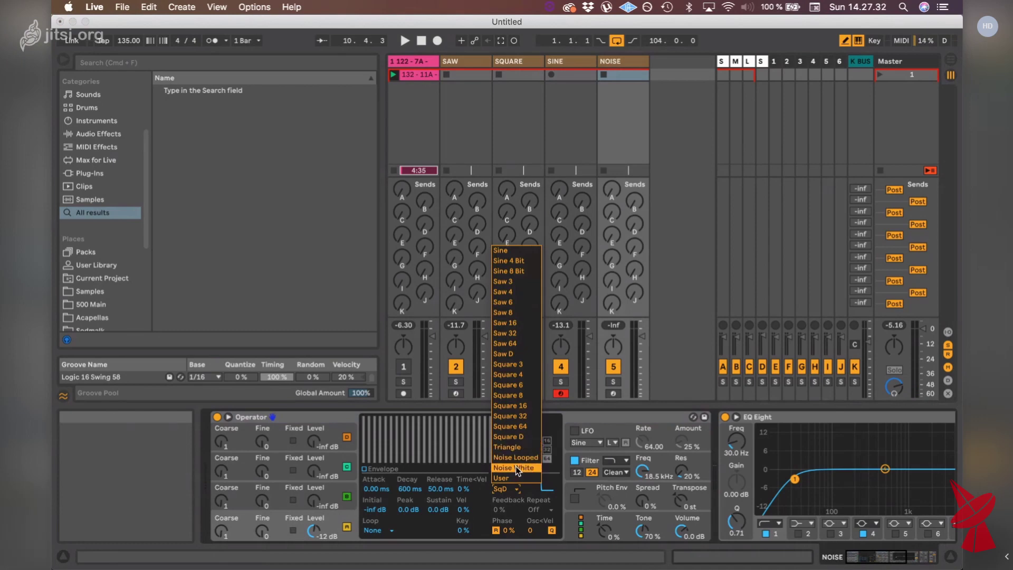
left_click(515, 467)
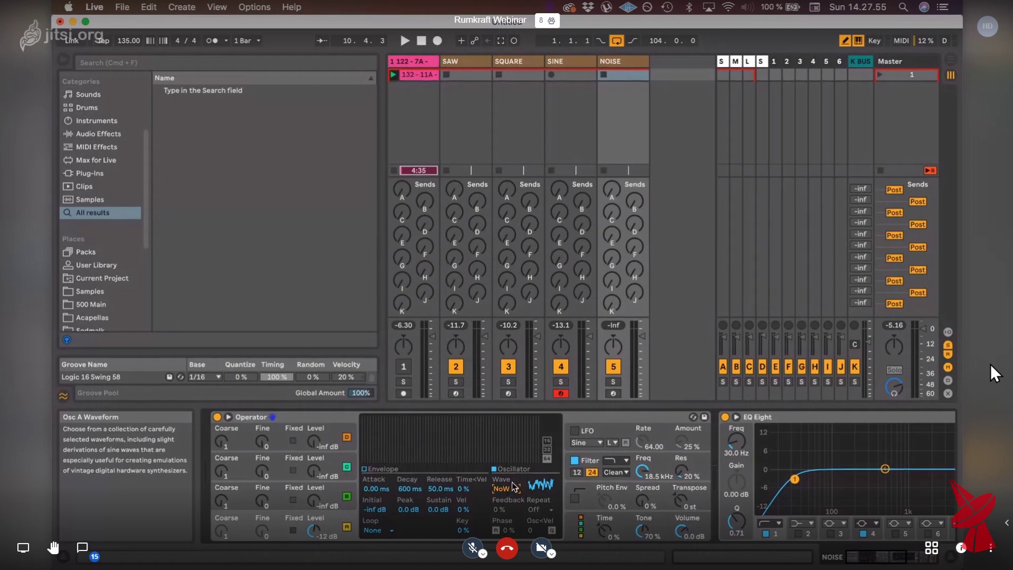
- Arm and solo the NOISE track and bring its full EQ Eight display into view for auditioning
left_click(907, 557)
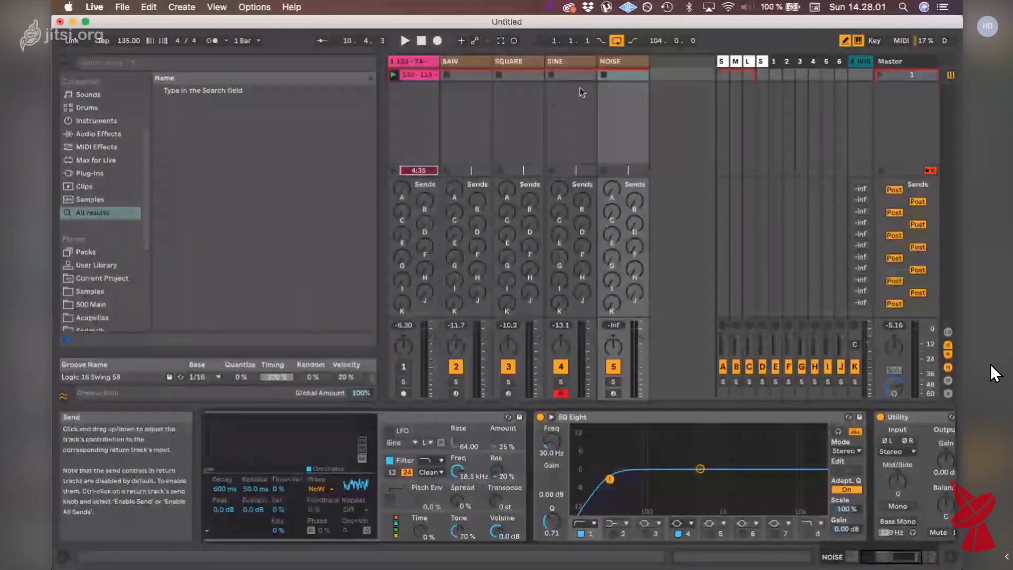
left_click(617, 61)
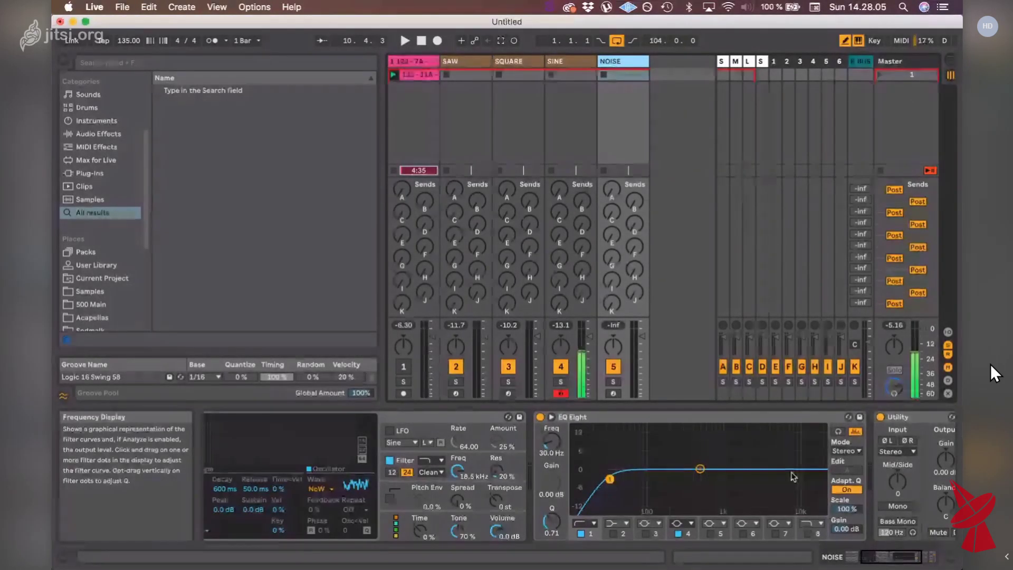
left_click(612, 392)
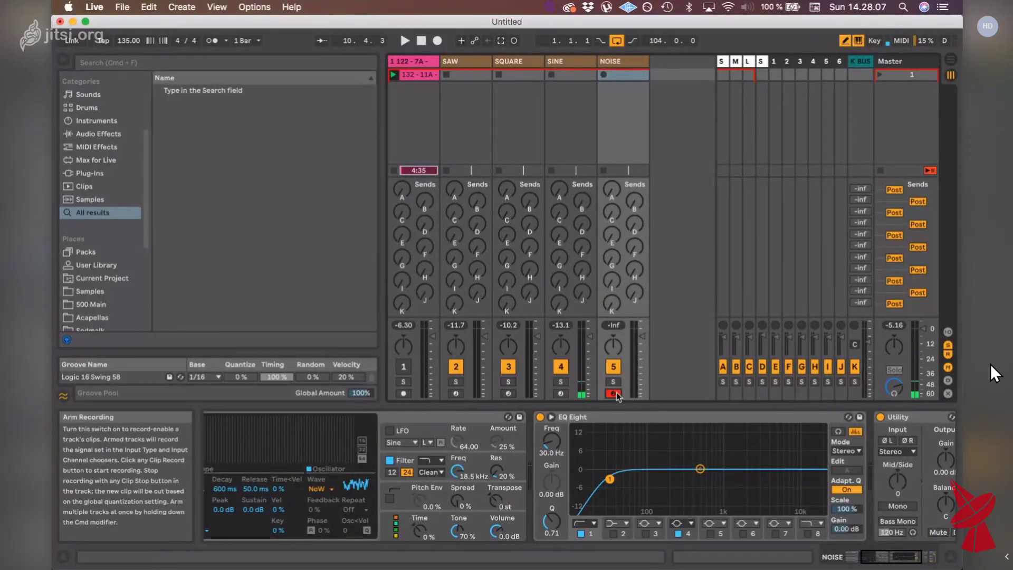
left_click(613, 381)
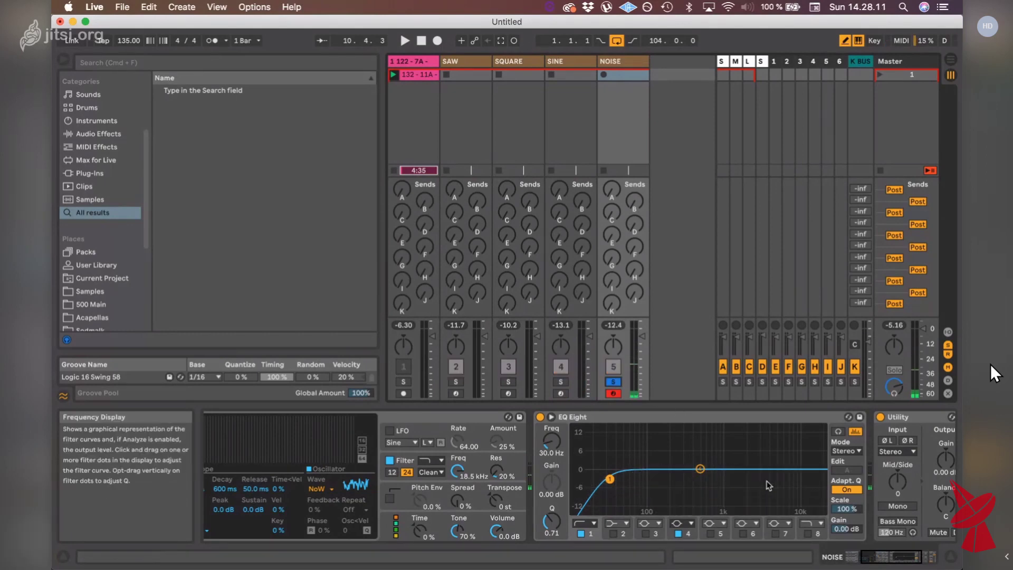
- Lower the NOISE track's Operator volume to -8.9 dB and play a note
left_click(499, 532)
left_click_drag(500, 530, 500, 533)
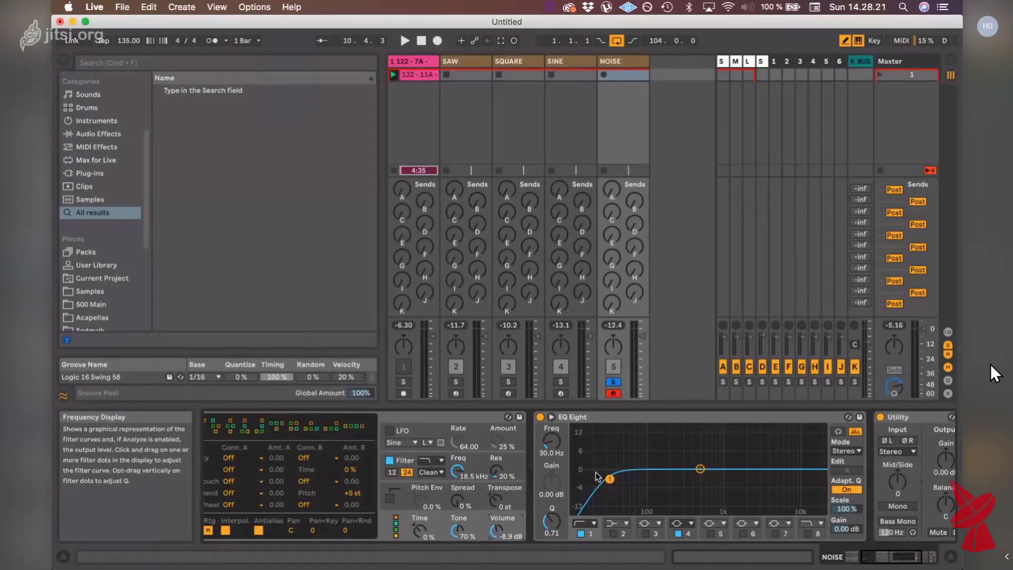
key("a")
- Turn off the NOISE solo, select and arm the SAW track, and view its devices from EQ Eight to Limiter
left_click_drag(886, 559, 857, 557)
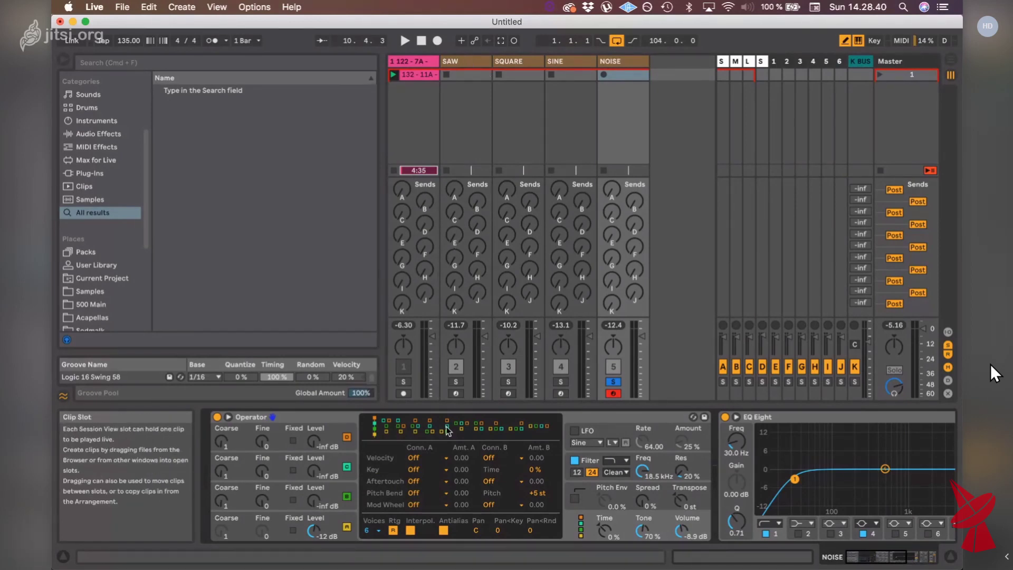
left_click(451, 62)
left_click(613, 382)
left_click(456, 393)
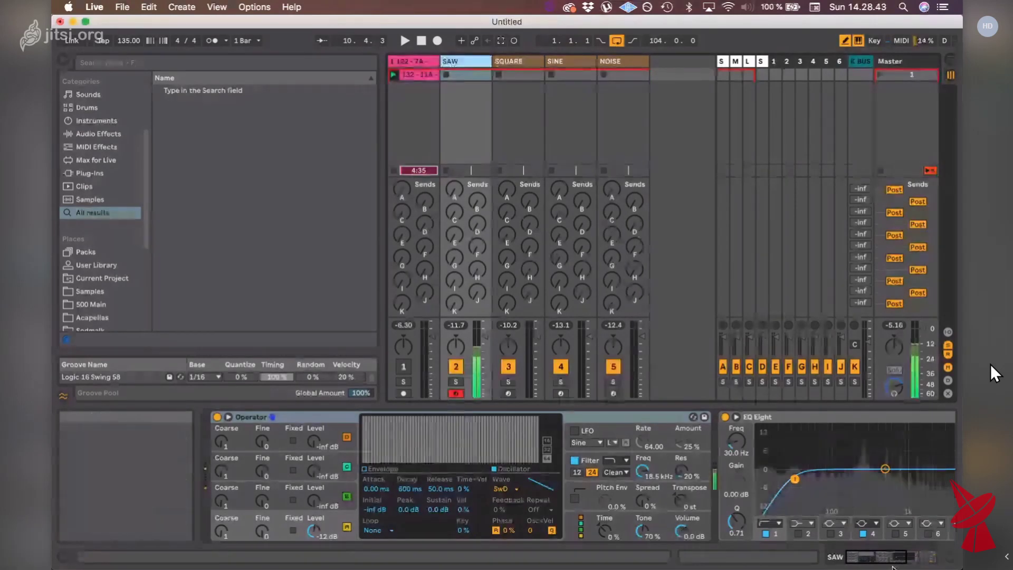
left_click(893, 558)
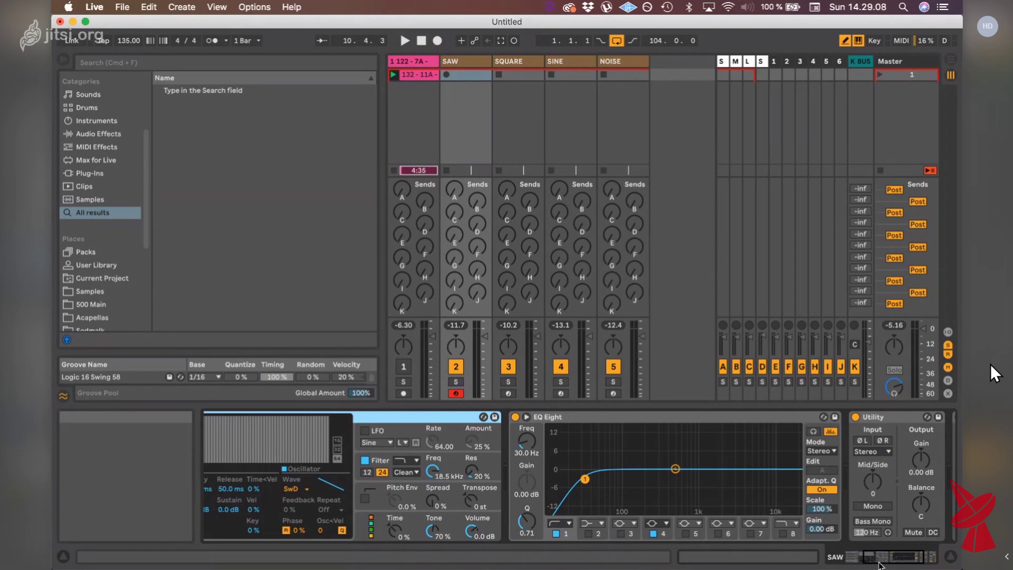
left_click_drag(880, 565, 888, 564)
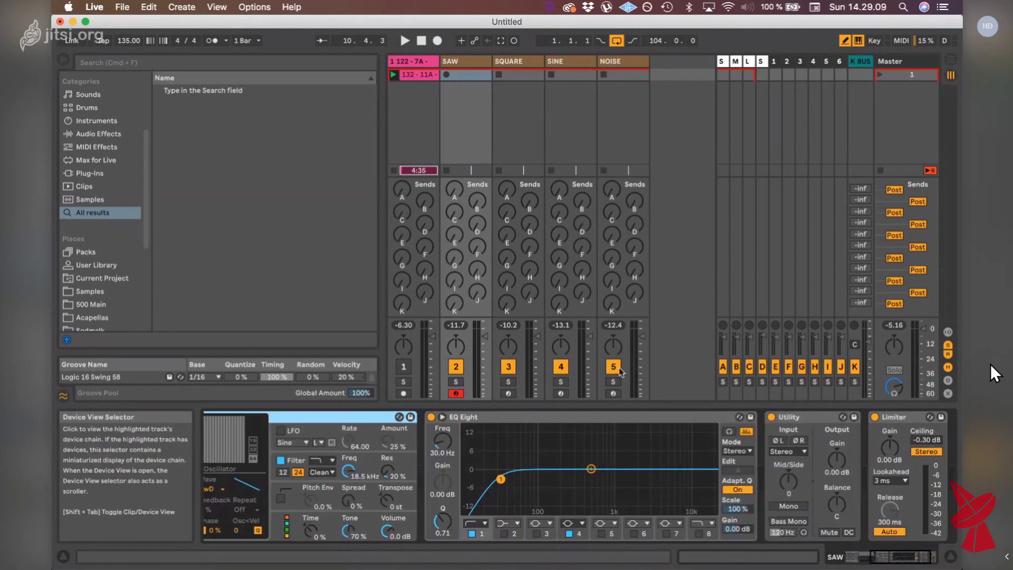
- Arm and select the NOISE track and display the filter envelope settings of its Operator
left_click(613, 393)
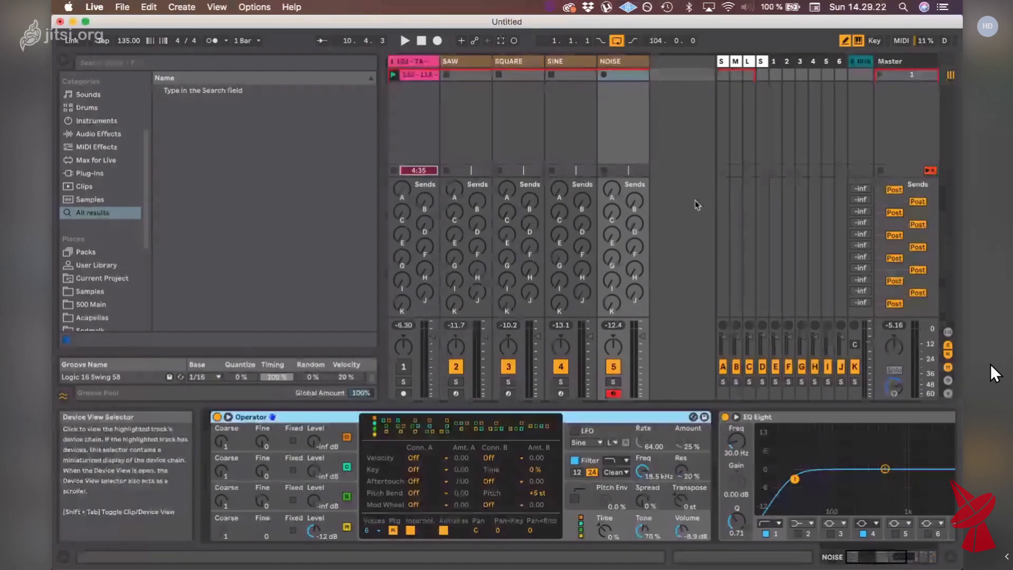
left_click(614, 61)
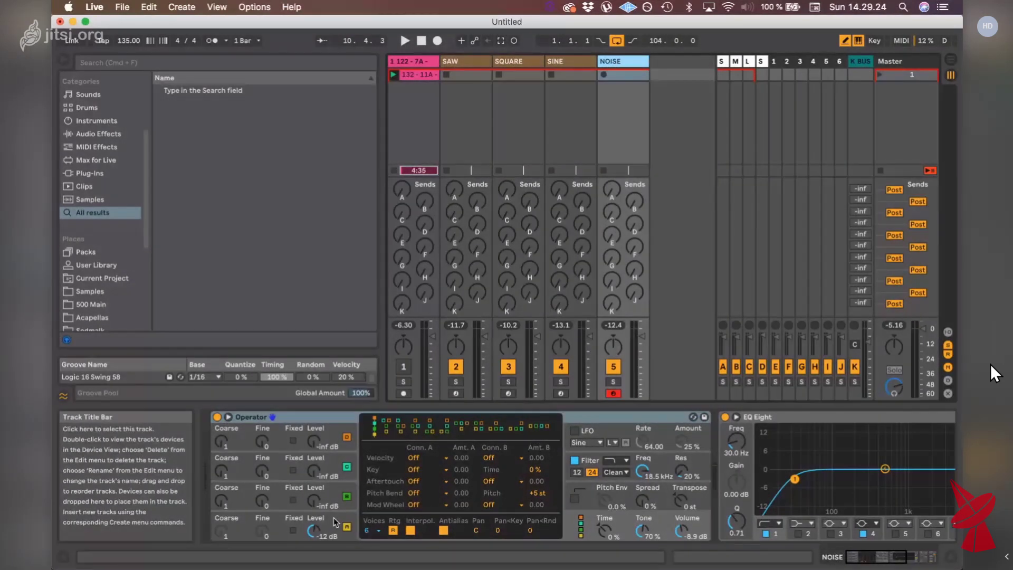
left_click(644, 475)
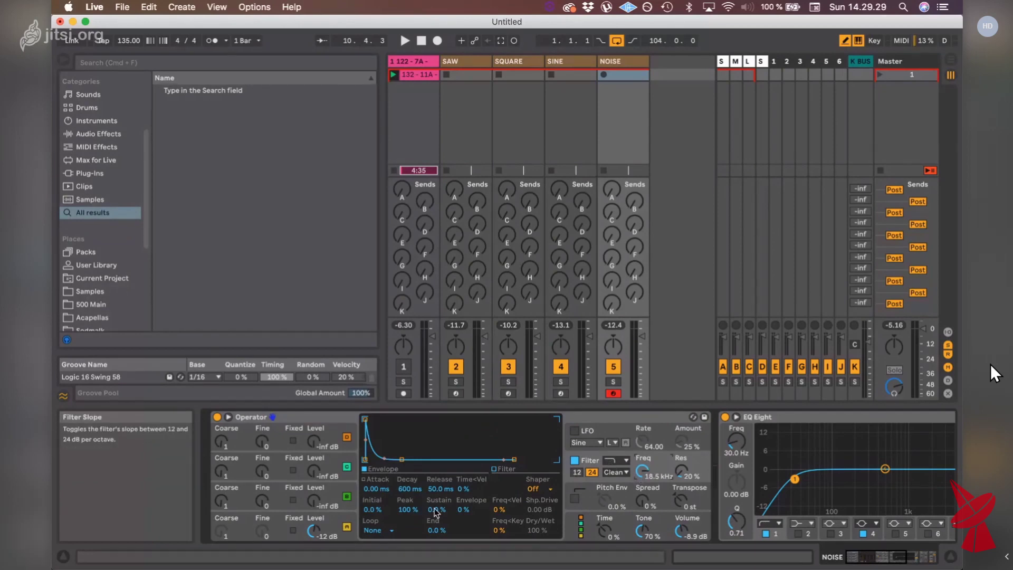
- Select and arm the SAW track, and view the Operator settings of the SQUARE track
left_click(464, 61)
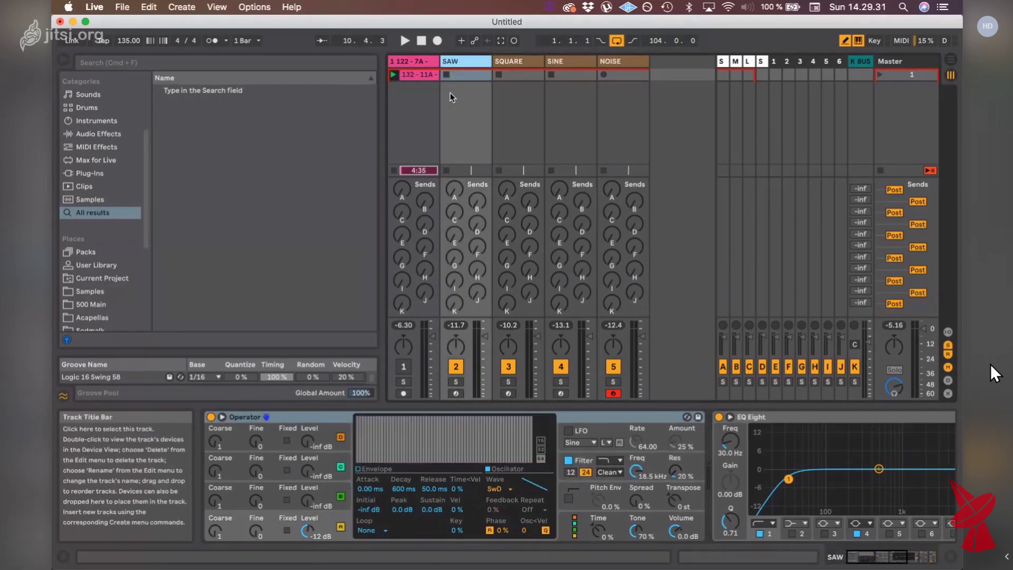
left_click(457, 393)
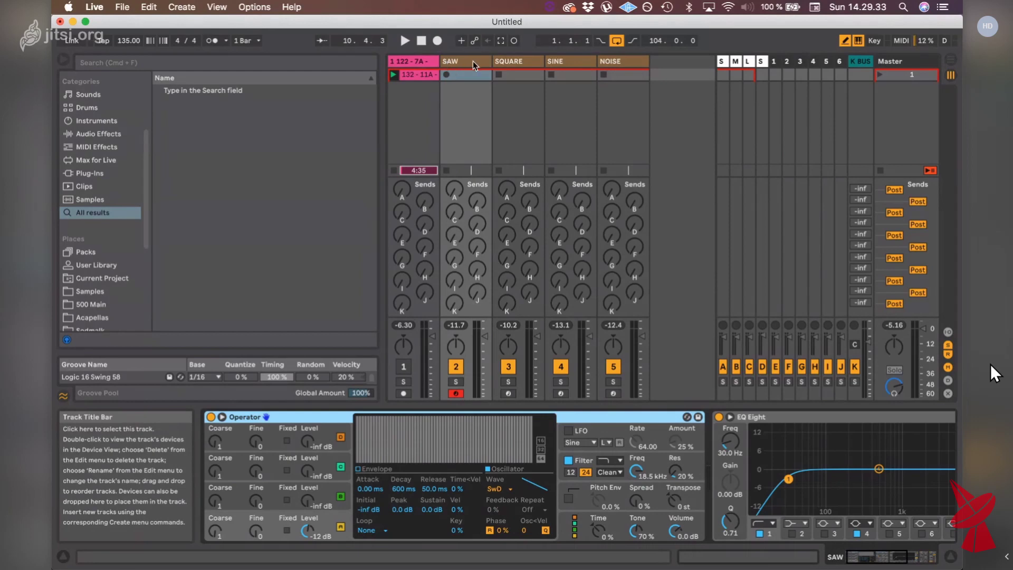
left_click(502, 60)
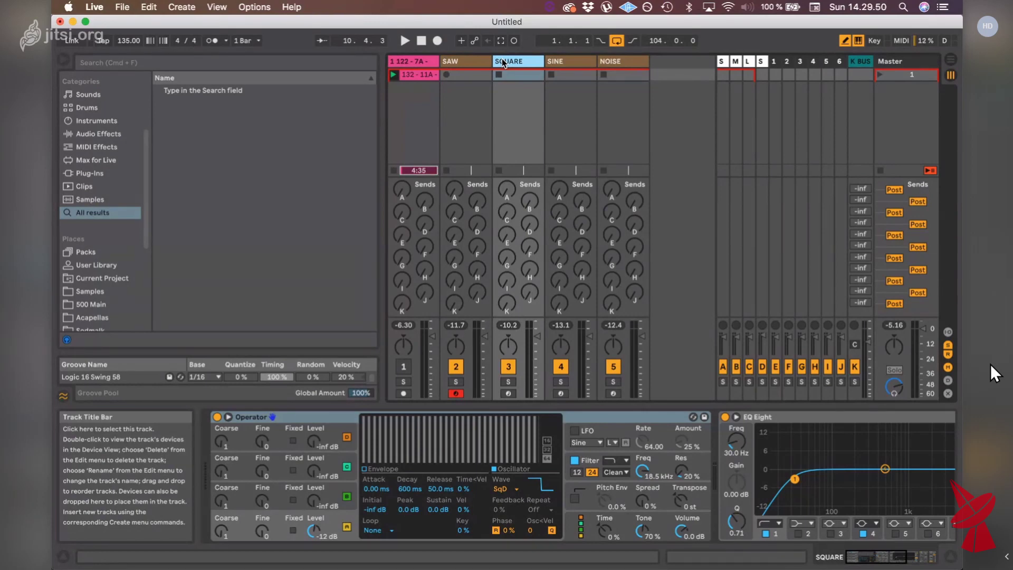
- Display the oscillator B settings of the NOISE track's Operator
left_click(644, 58)
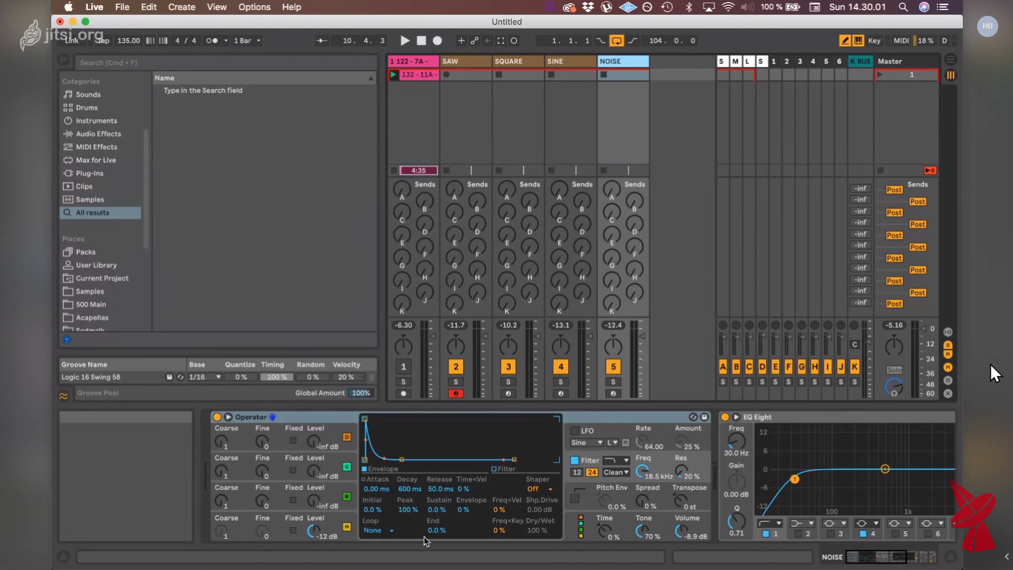
left_click(338, 507)
left_click(515, 489)
left_click(515, 490)
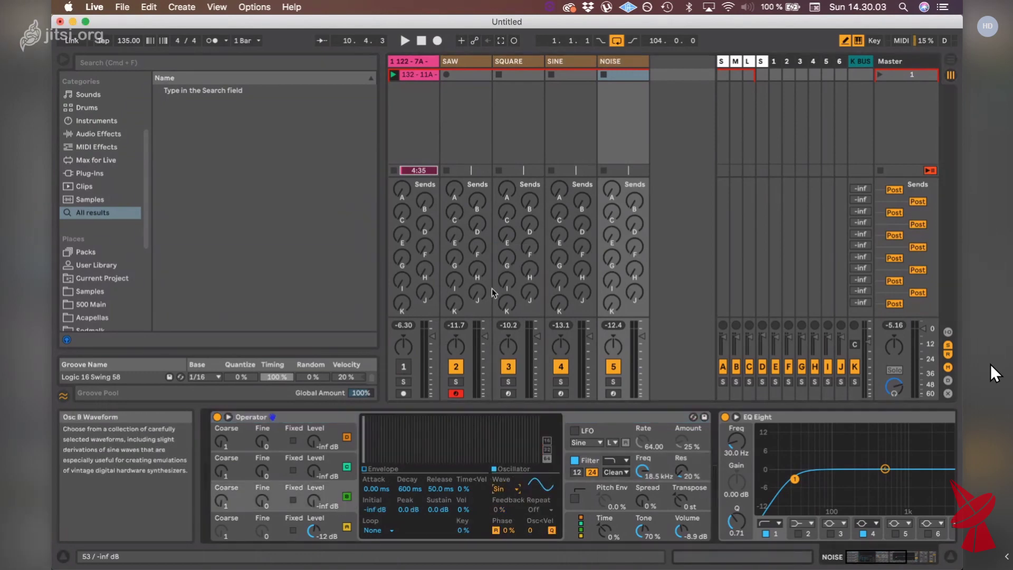
- Compare the Operator devices of the SAW, NOISE, SQUARE and SINE tracks
left_click(467, 62)
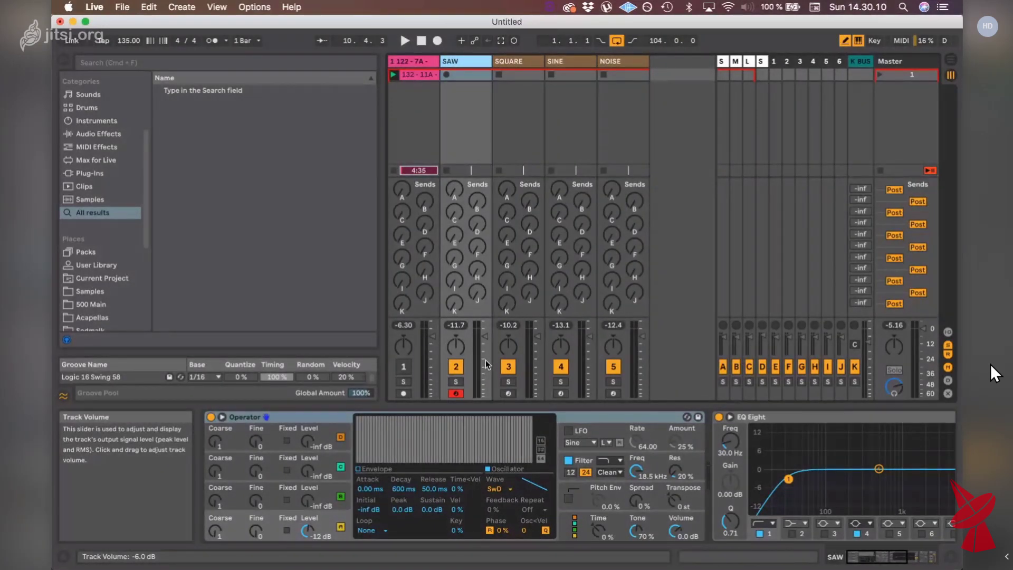
left_click(621, 78)
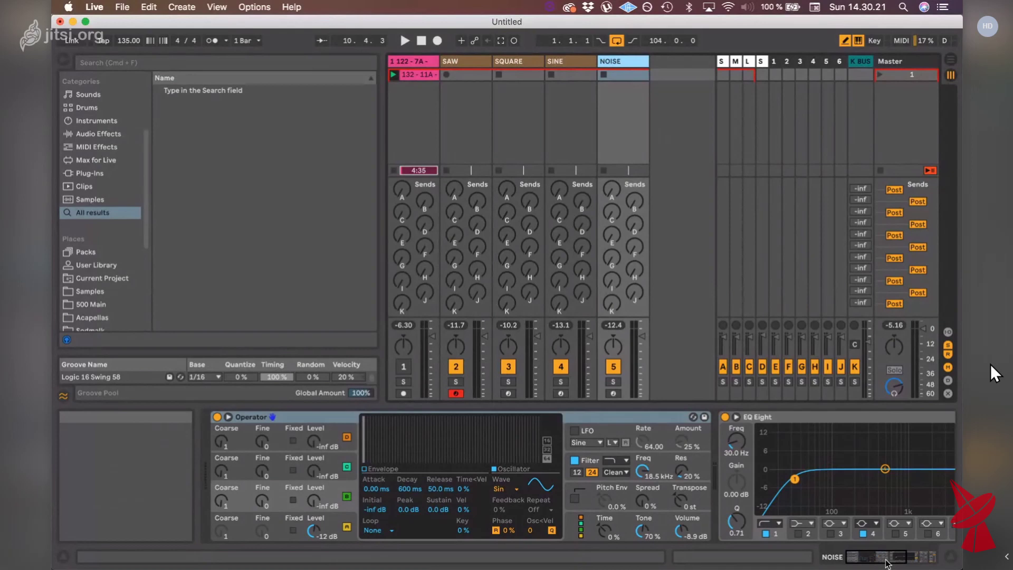
left_click_drag(886, 561, 742, 553)
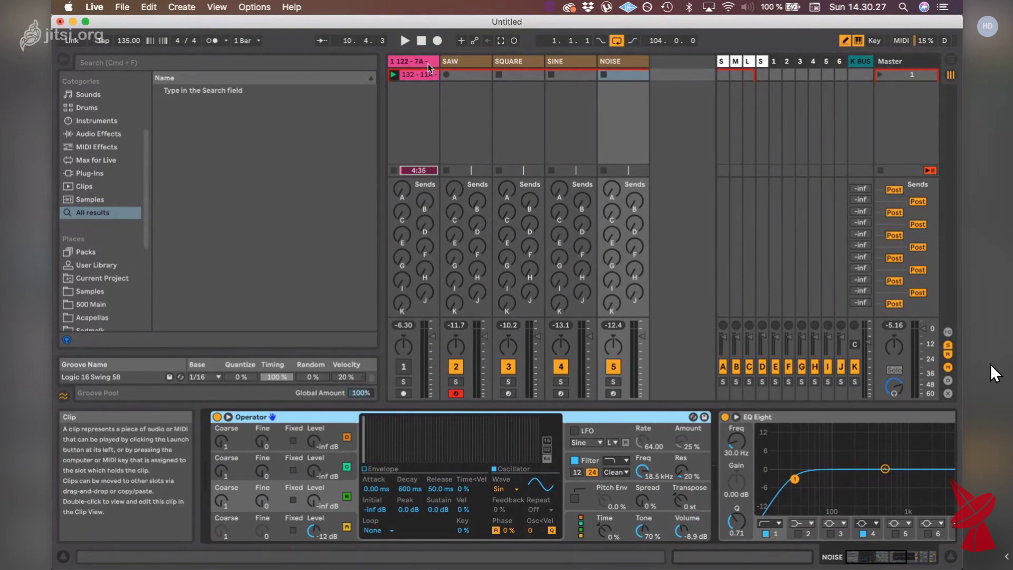
left_click(464, 61)
left_click(507, 61)
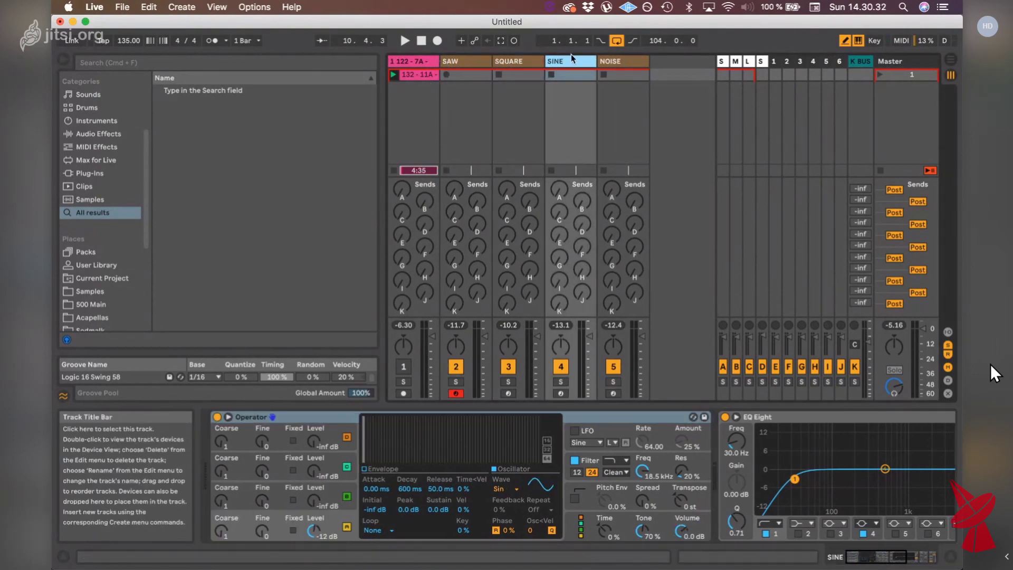
- Display the SAW track's oscillator A envelope in Operator and go through its attack, decay, release and sustain settings
left_click(469, 60)
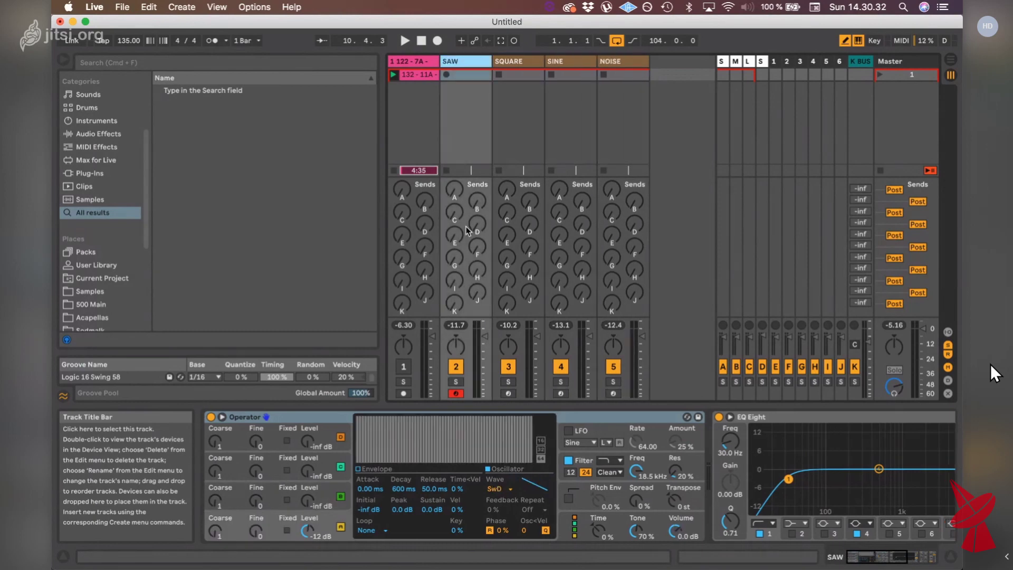
left_click(332, 519)
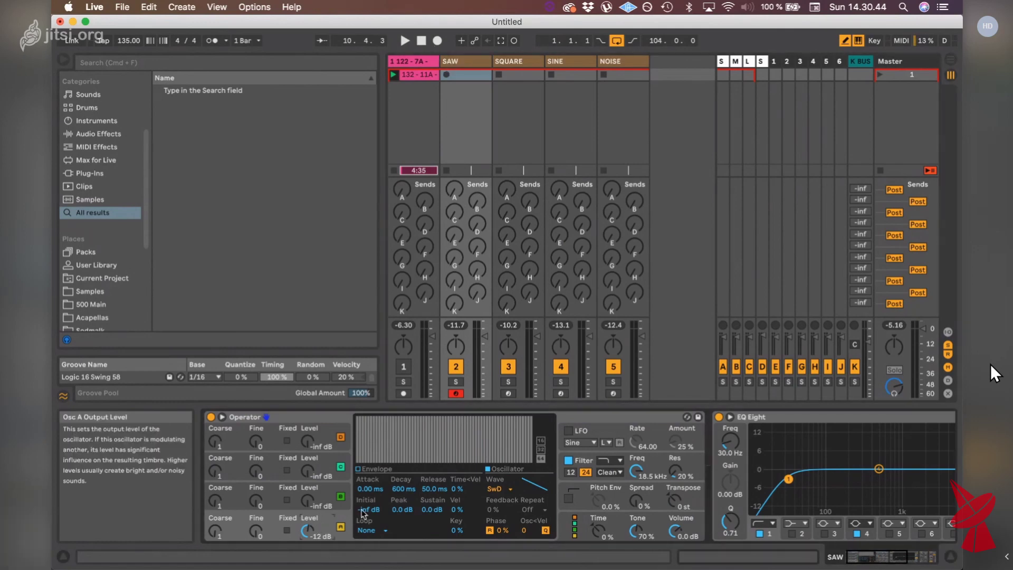
left_click(376, 490)
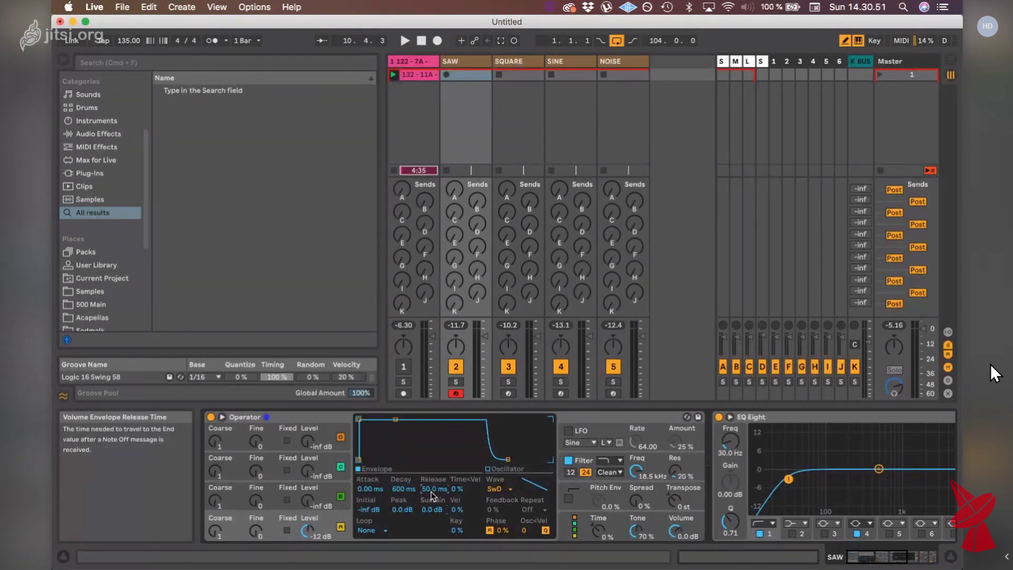
left_click(397, 491)
left_click(429, 489)
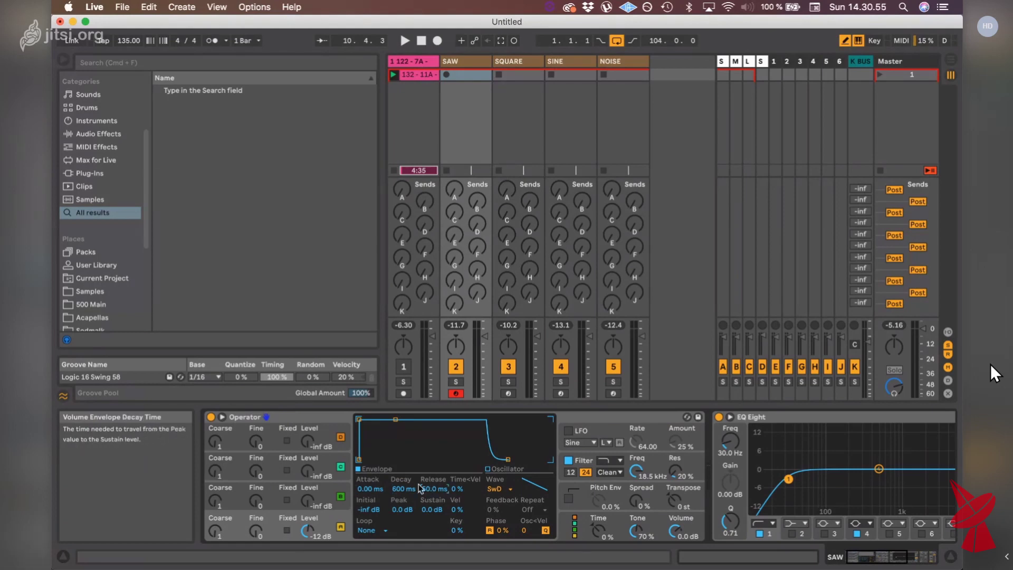
left_click(437, 509)
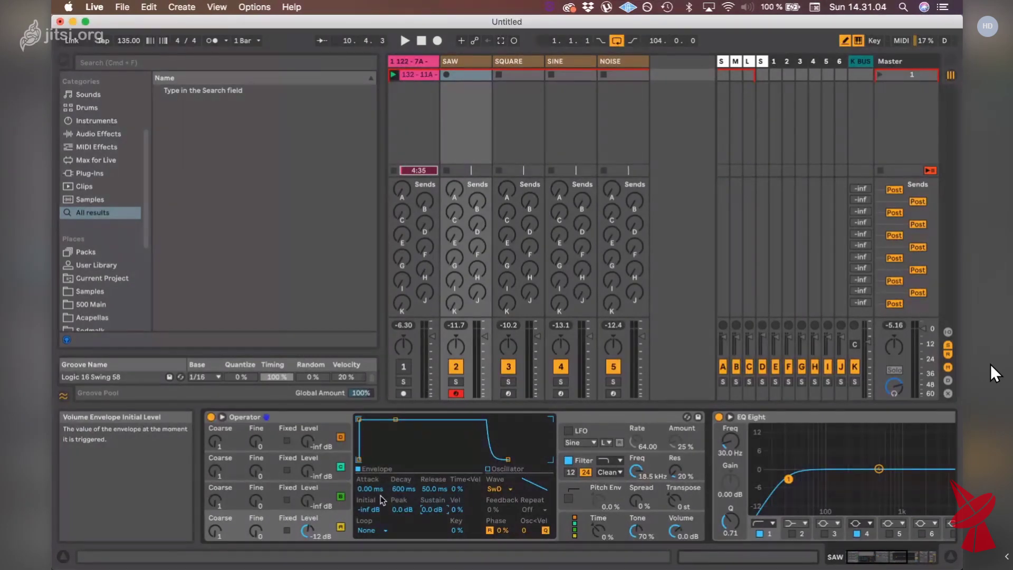
- Duplicate the SAW track and lower the copy's oscillator A envelope sustain to -inf dB
left_click(466, 64)
key("super+d")
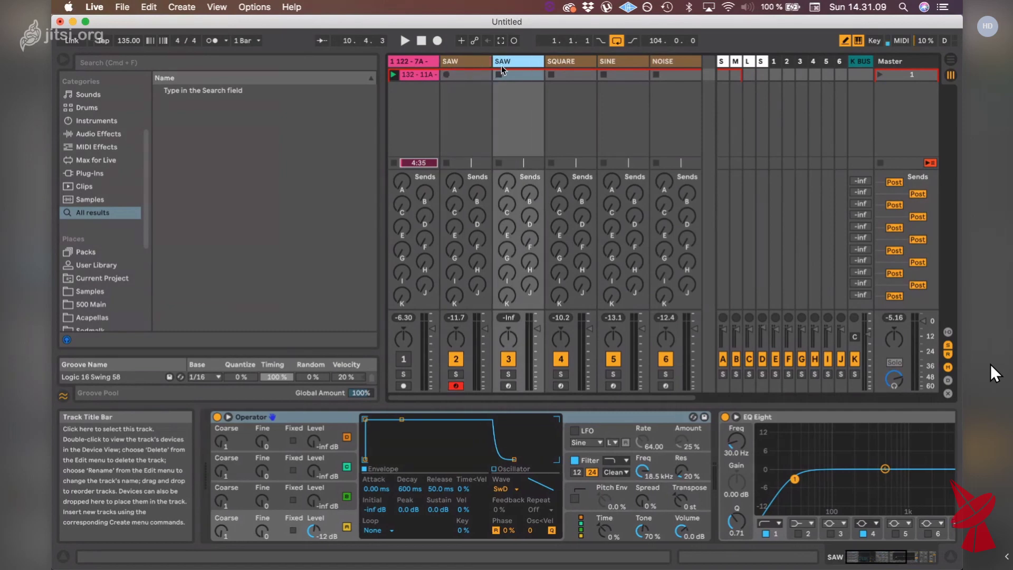
left_click_drag(440, 509, 440, 549)
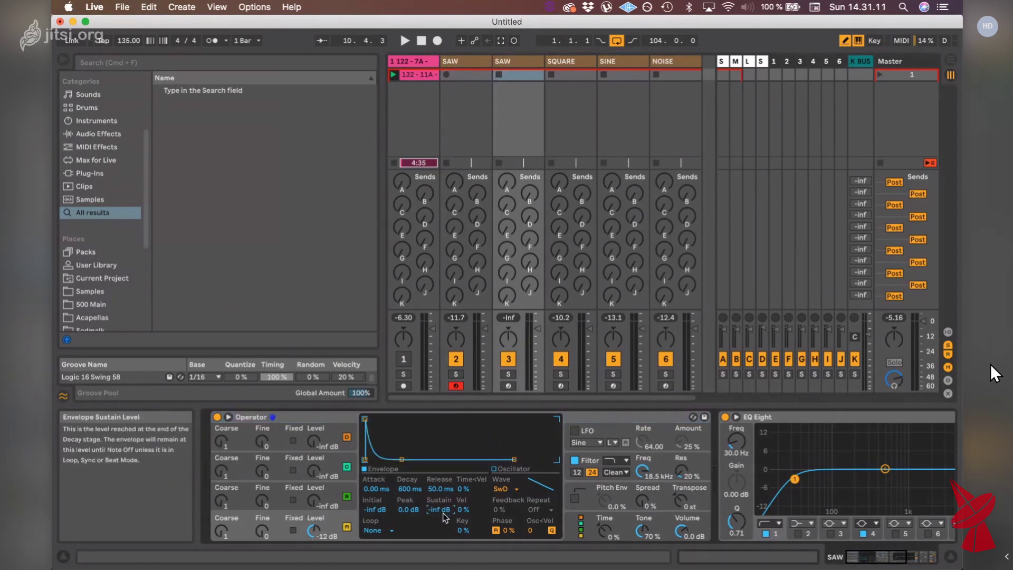
left_click(410, 489)
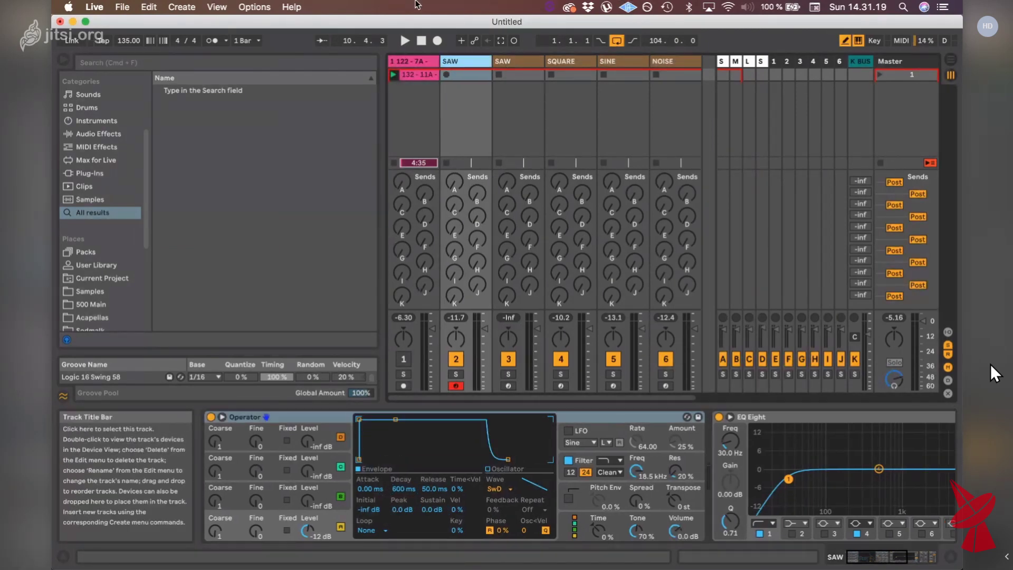
- Audition the original SAW track against its duplicate, leaving the duplicate armed and selected
left_click(478, 61)
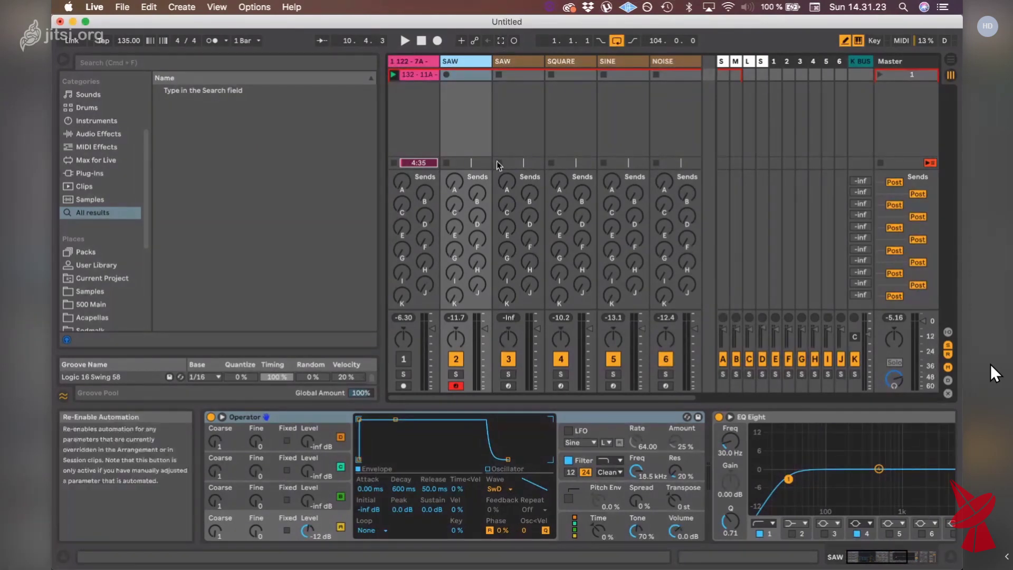
left_click(508, 385)
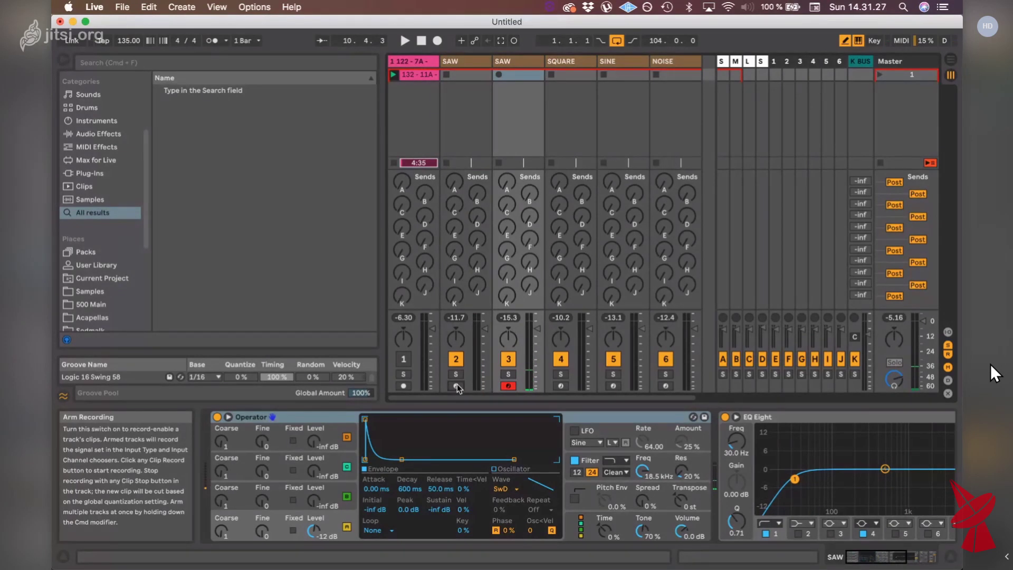
left_click(456, 386)
left_click(507, 386)
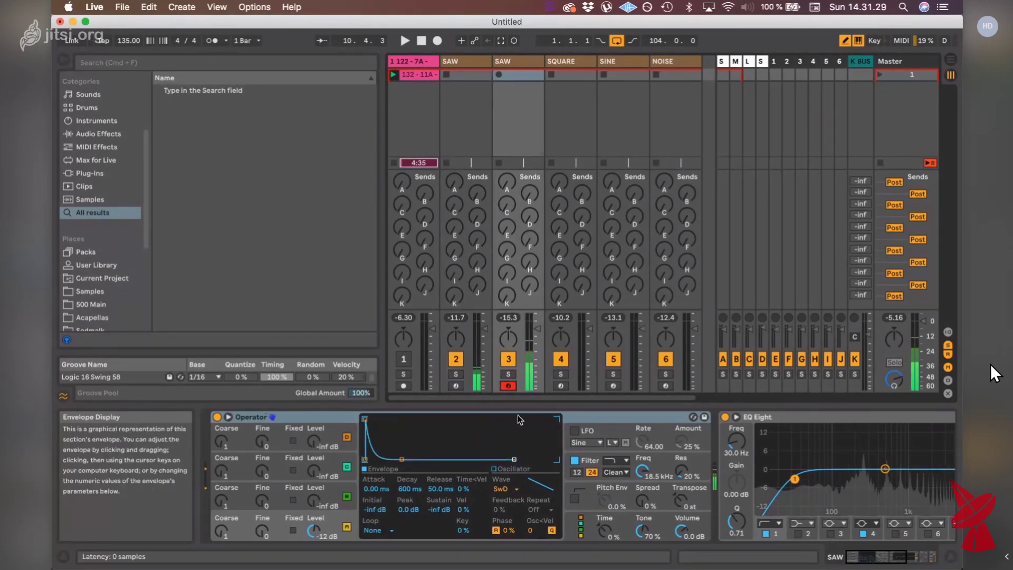
left_click(506, 64)
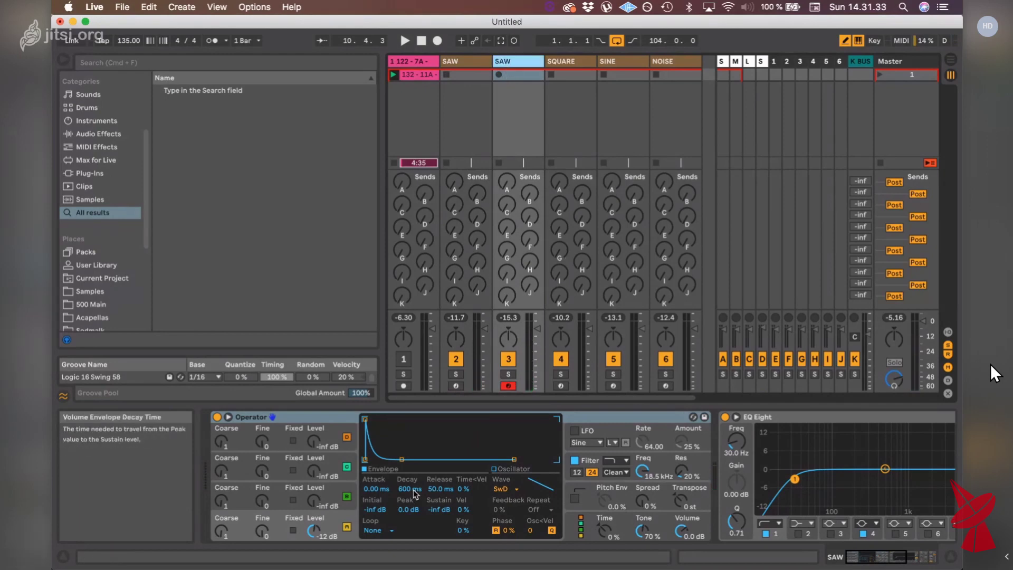
- Set the duplicated SAW track's volume envelope attack to 300 ms
left_click(370, 490)
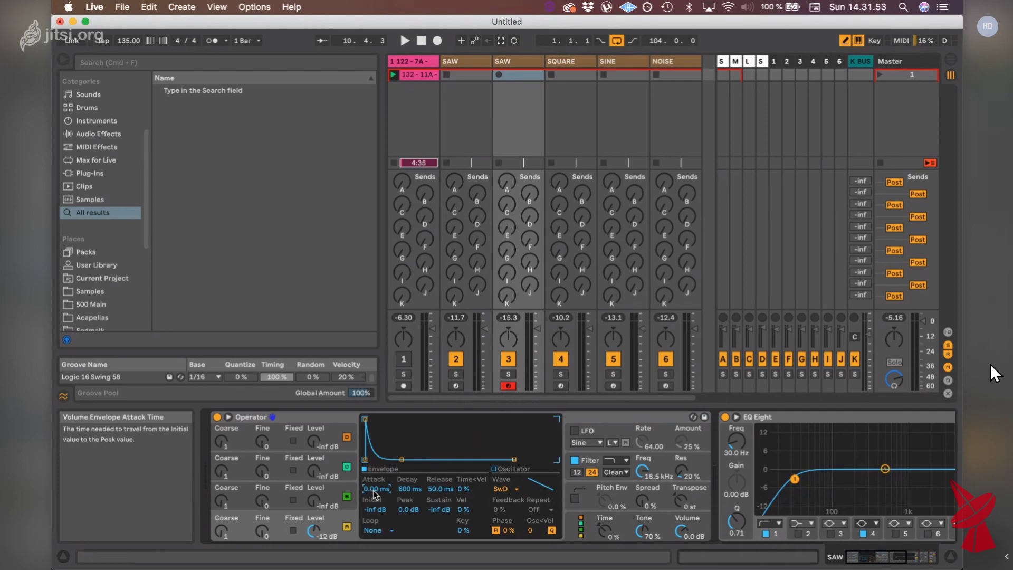
type("300")
key("Return")
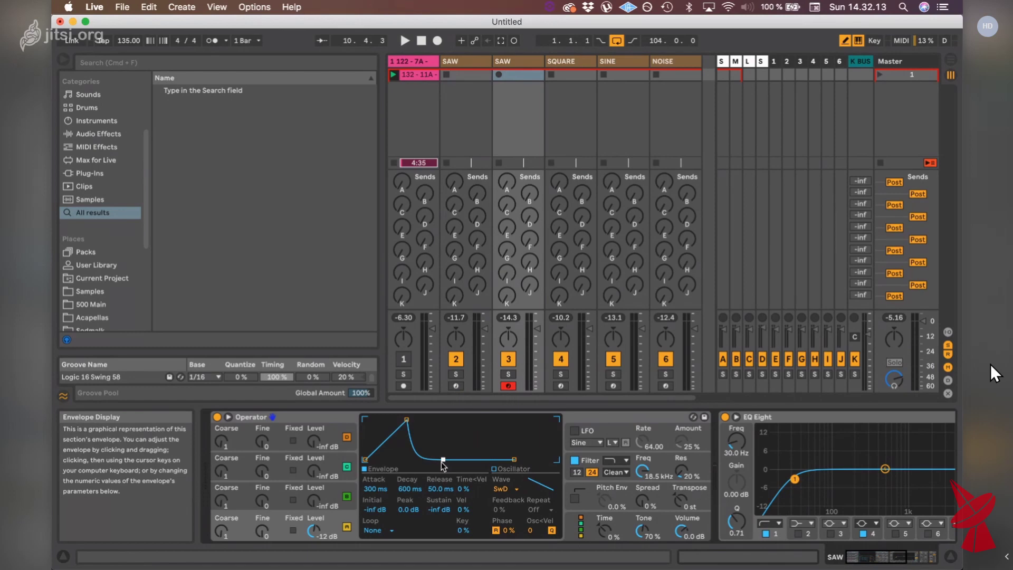
- Try a decay of 566 ms in the duplicated SAW track's volume envelope and set it back to 600 ms
left_click(438, 509)
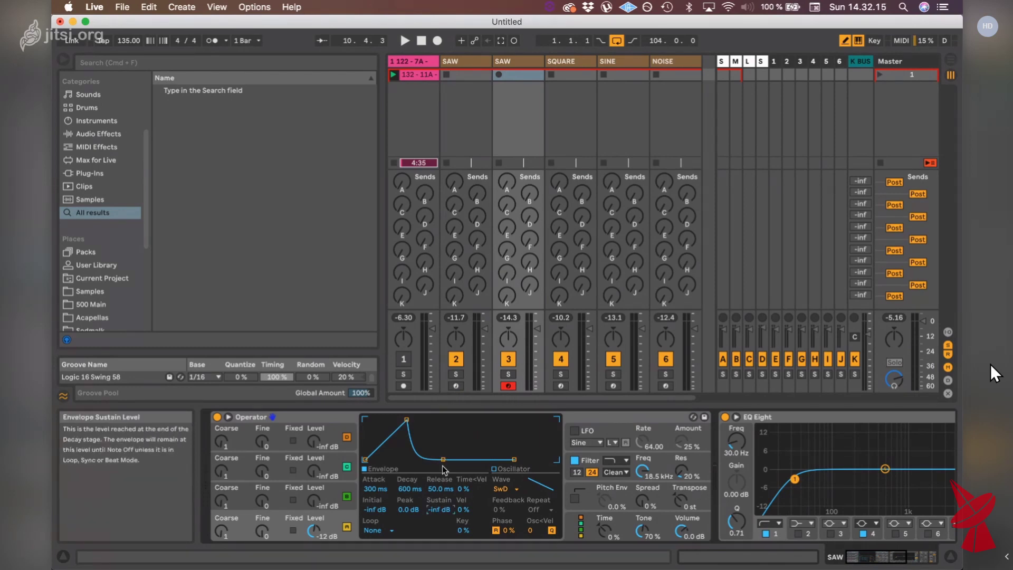
left_click_drag(411, 488, 409, 494)
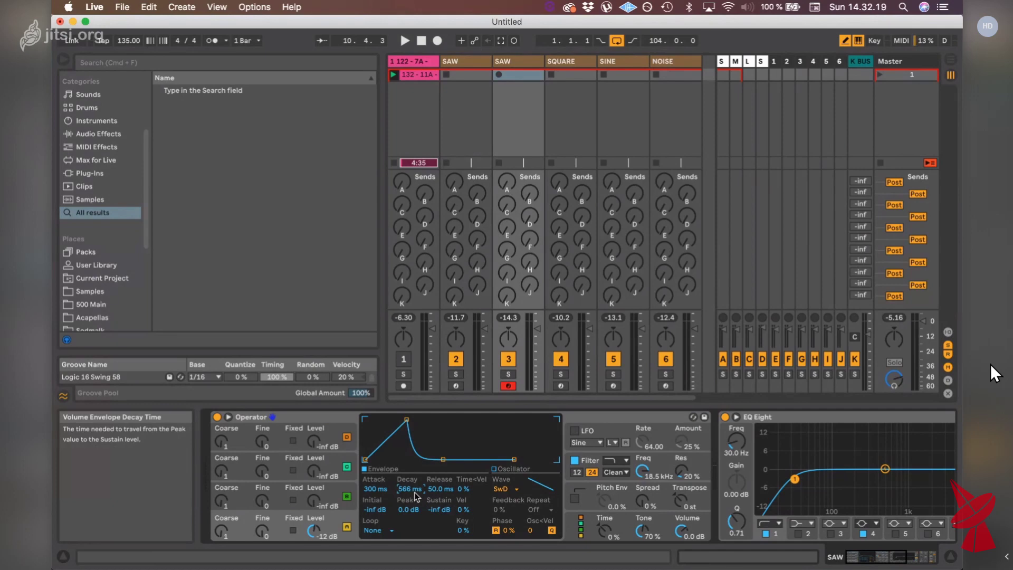
type("600")
key("Return")
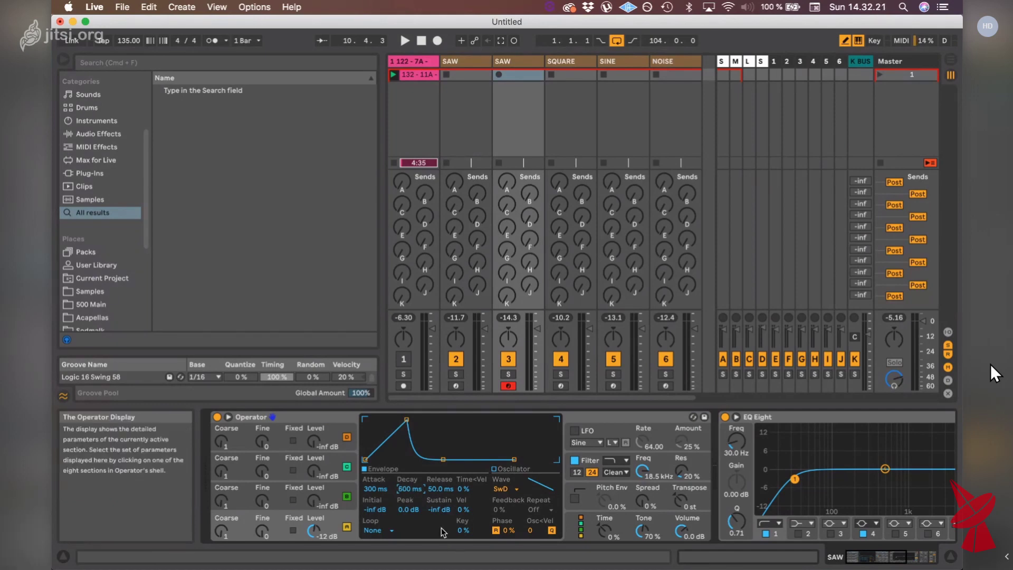
- Lengthen the duplicated SAW track's volume envelope decay to 3000 ms
left_click(376, 490)
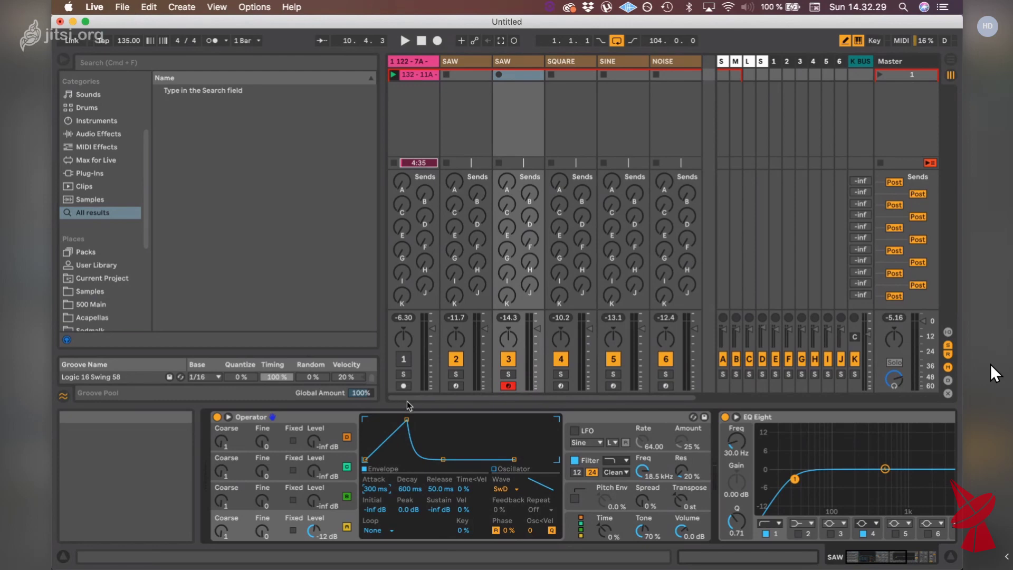
left_click(414, 490)
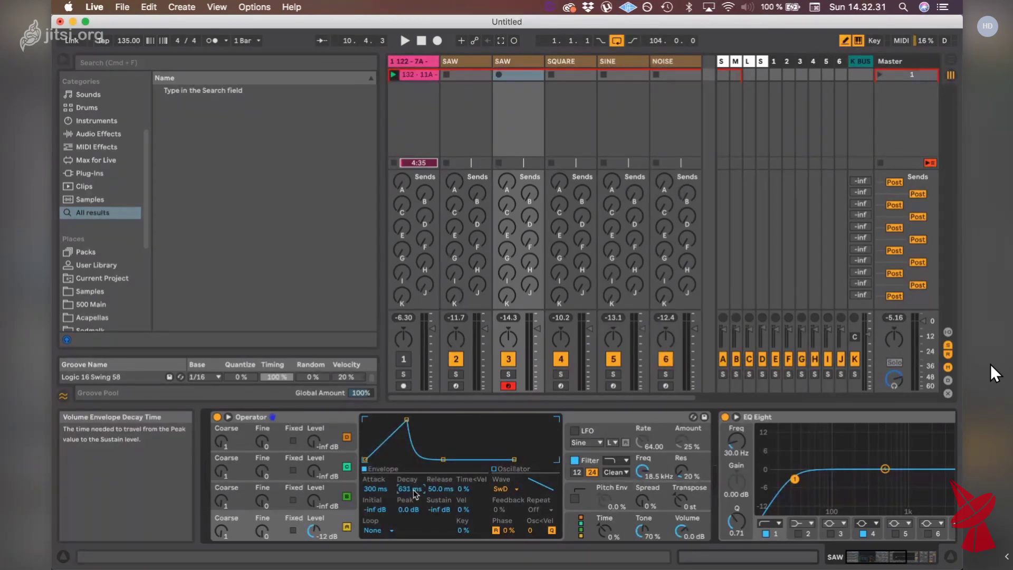
left_click_drag(414, 490, 414, 478)
type("3000")
key("Return")
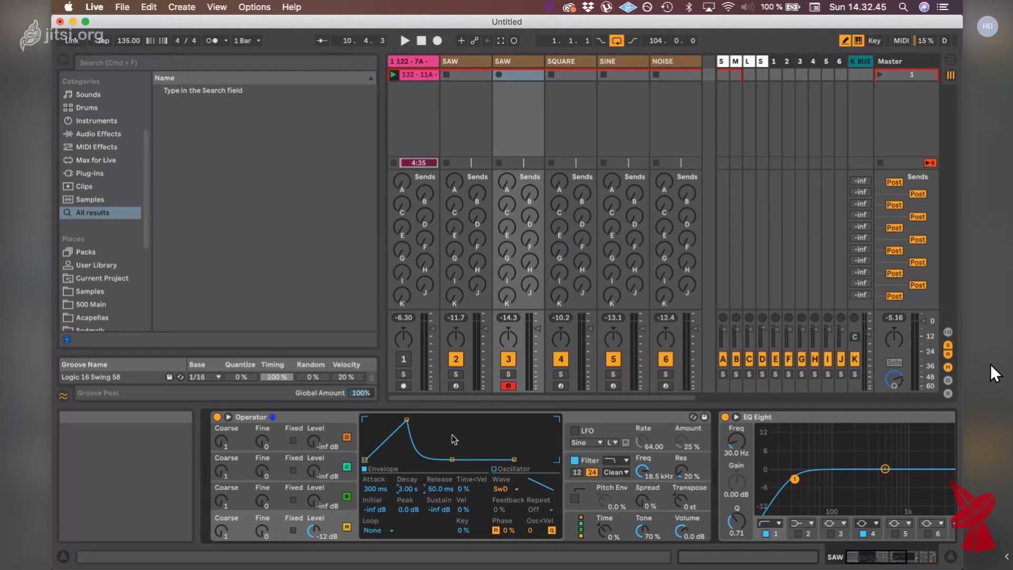
- Raise the sustain level of the duplicated SAW track's volume envelope to -12 dB
right_click(438, 511)
left_click(354, 451)
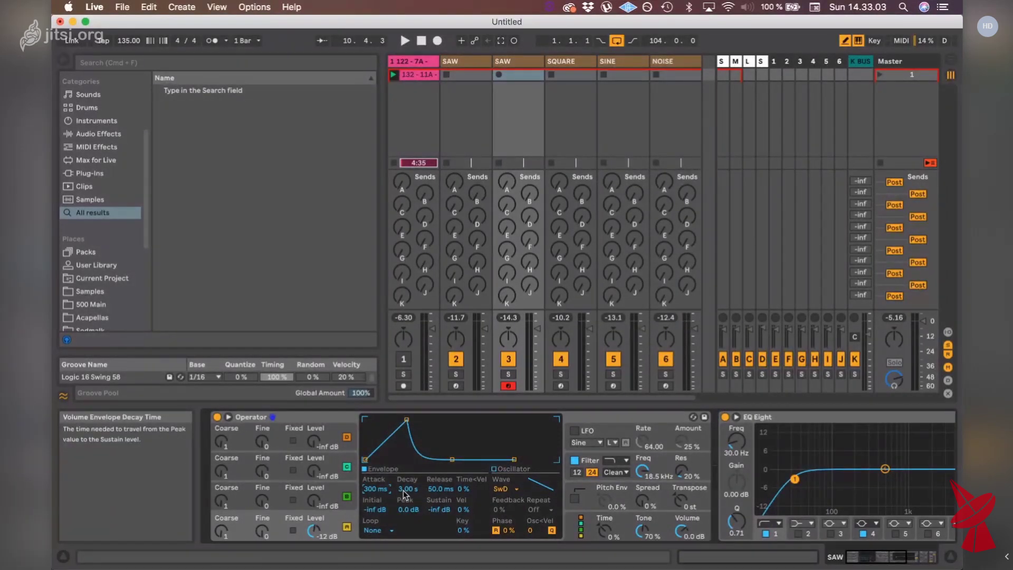
left_click(443, 510)
left_click_drag(444, 510, 445, 469)
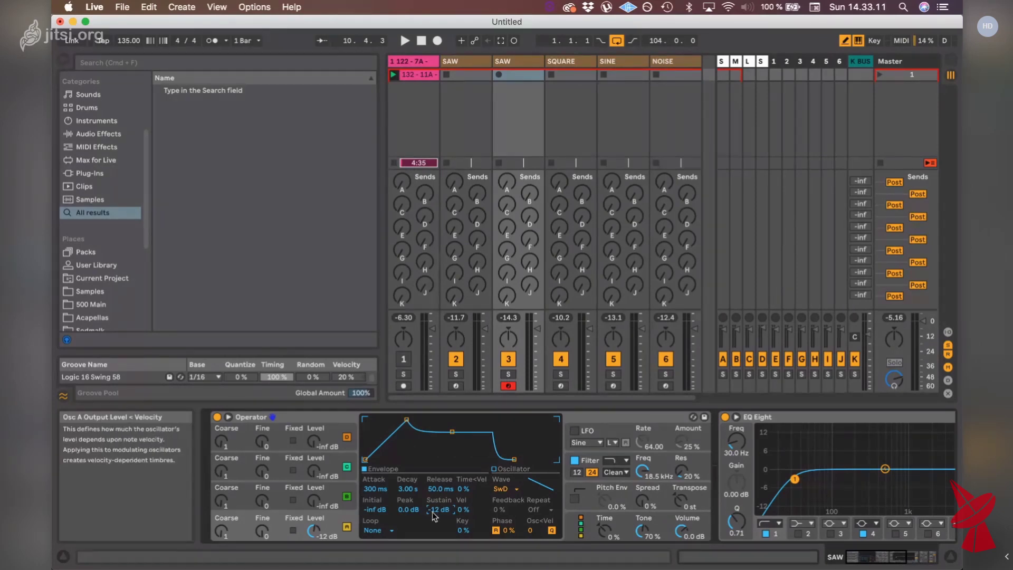
- Shorten the attack to 287 ms by moving the peak point in the envelope display
left_click_drag(407, 421, 384, 423)
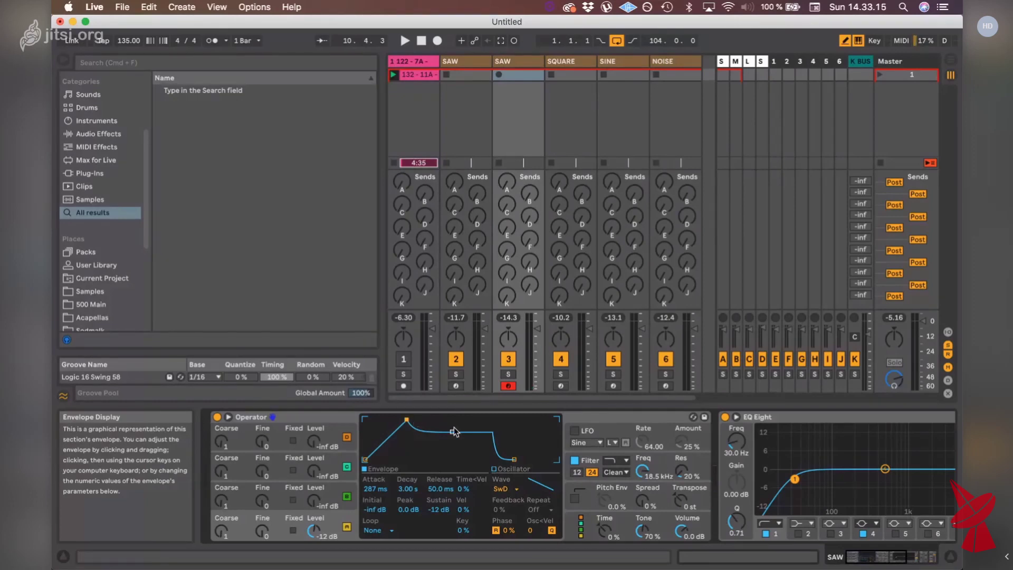
left_click(454, 431)
left_click(407, 421)
- Search the browser for "scher" and "sfer", and clear the search field
key("super+f")
type("scherzando")
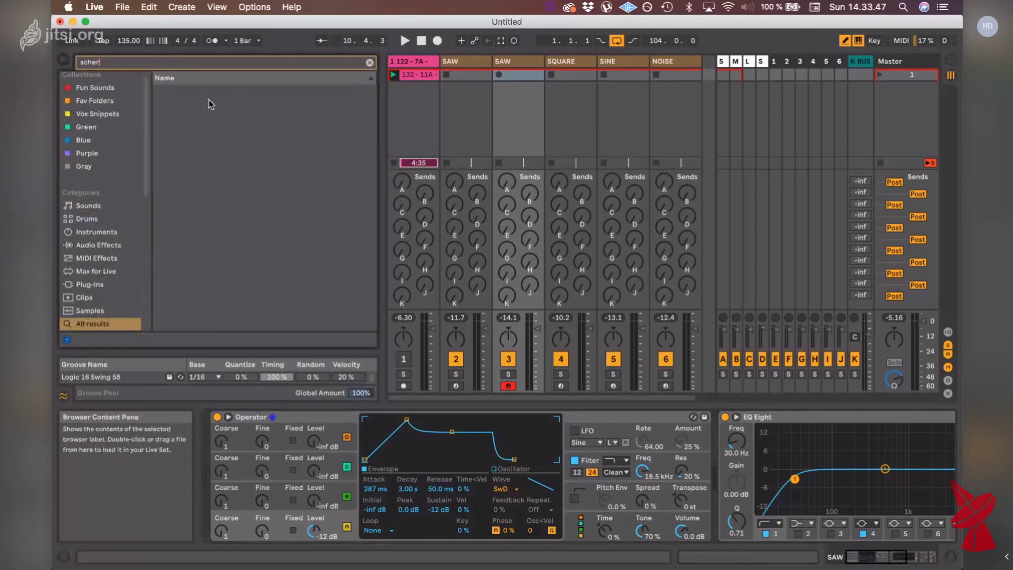
double_click(131, 65)
key("BackSpace")
type("sferze")
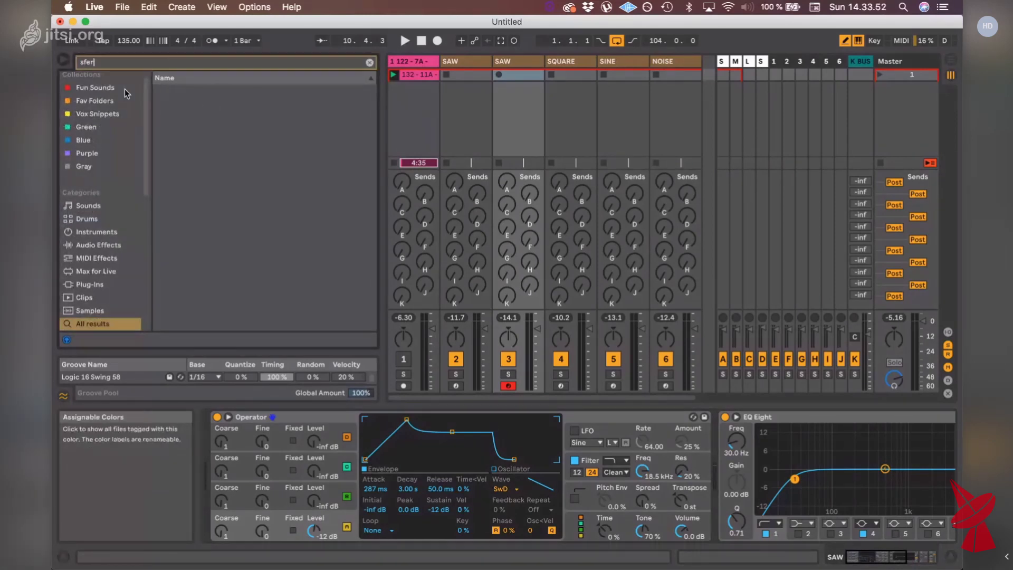
key("BackSpace")
key("BackSpace")
key("BackSpace")
key("BackSpace")
key("BackSpace")
key("BackSpace")
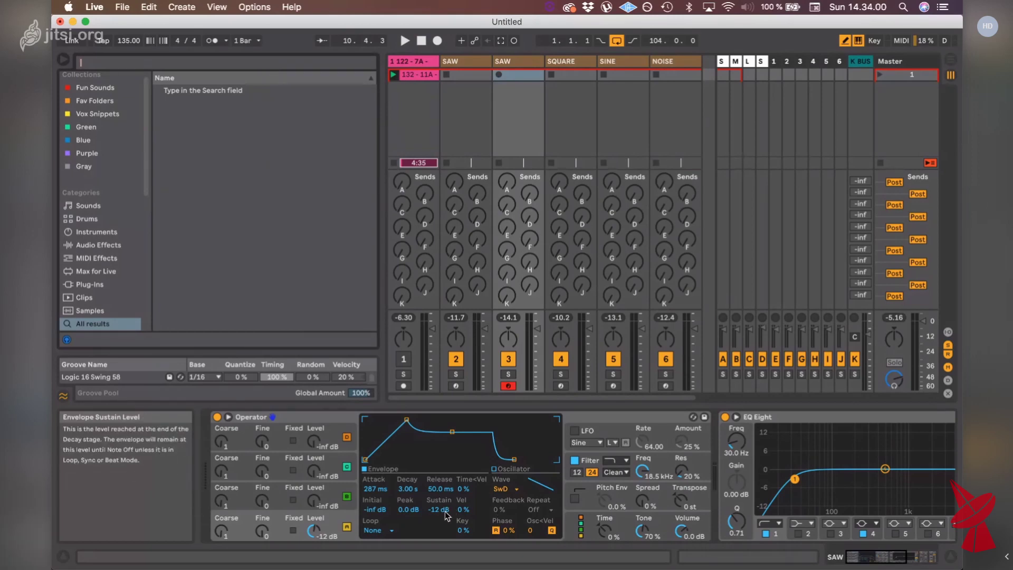
- Stretch the duplicated SAW track's volume envelope to a 5.79 s attack and 60.0 s decay, raising the sustain to 0.0 dB and lengthening the release
type("a")
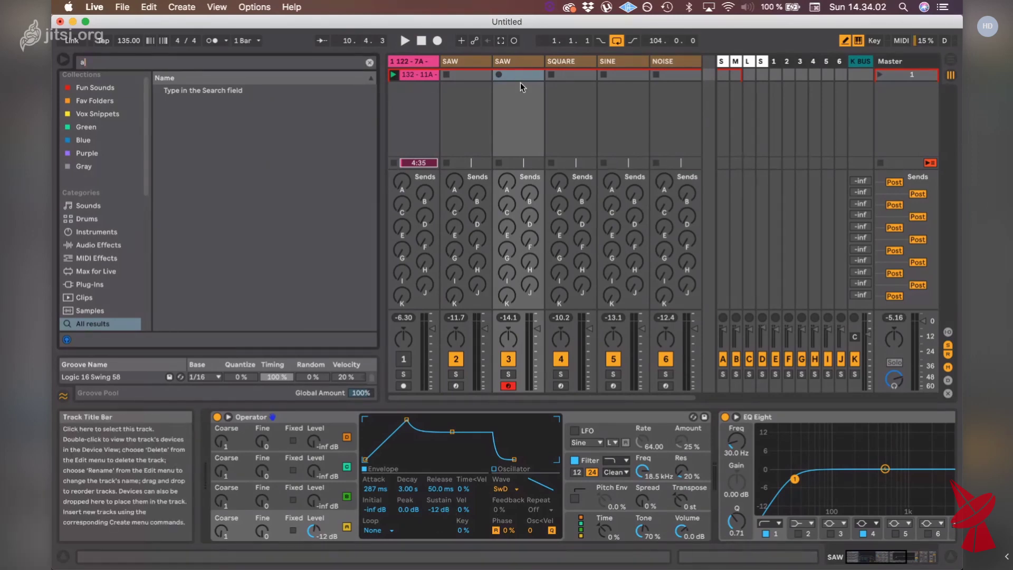
left_click(498, 93)
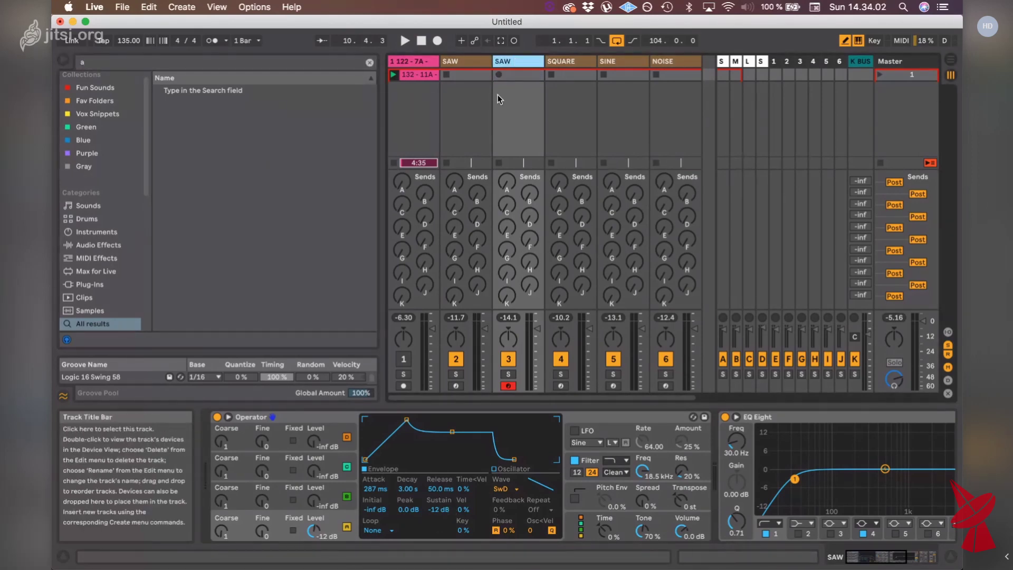
left_click(334, 523)
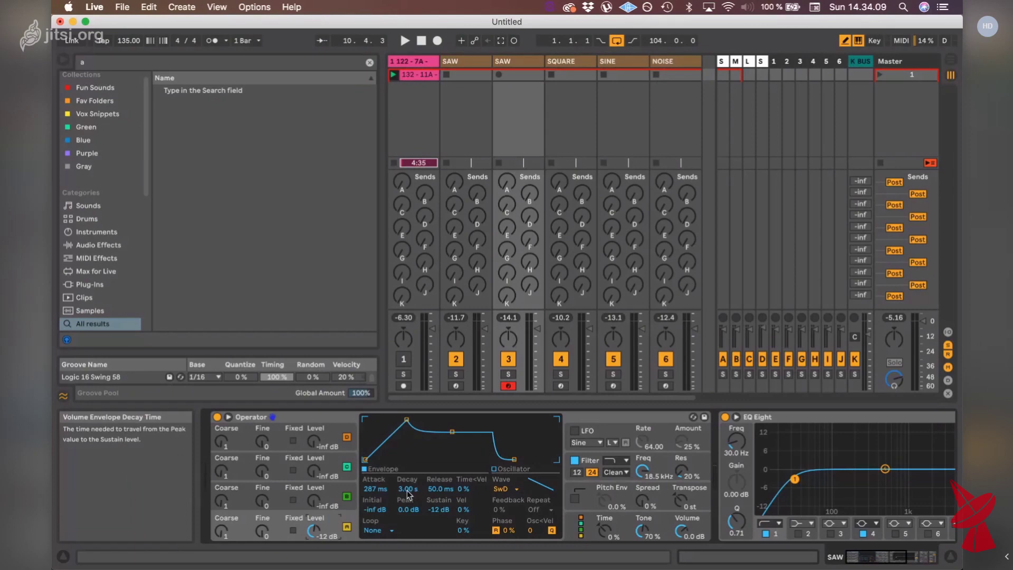
left_click(441, 510)
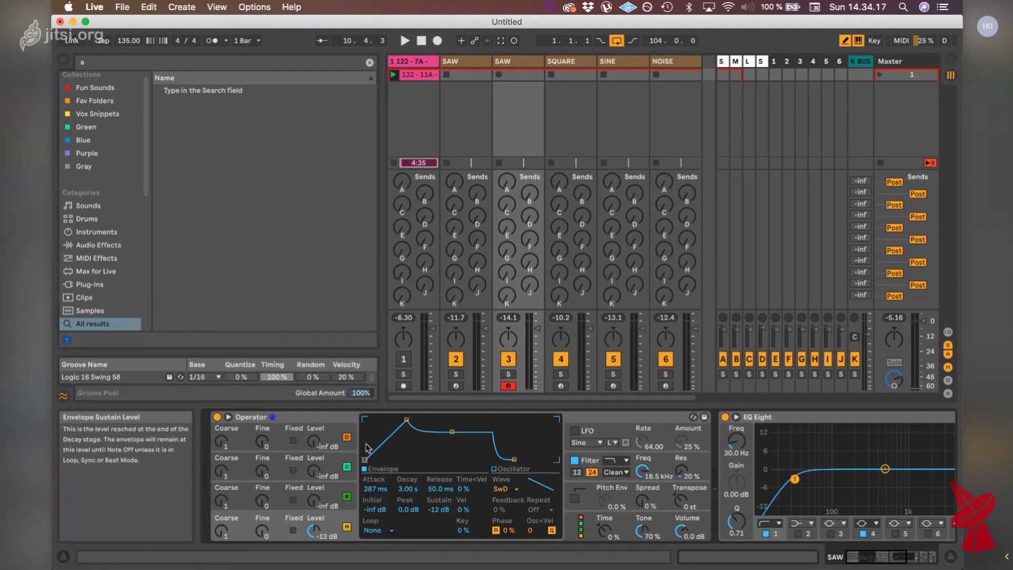
left_click_drag(371, 489, 417, 477)
left_click_drag(450, 508, 437, 483)
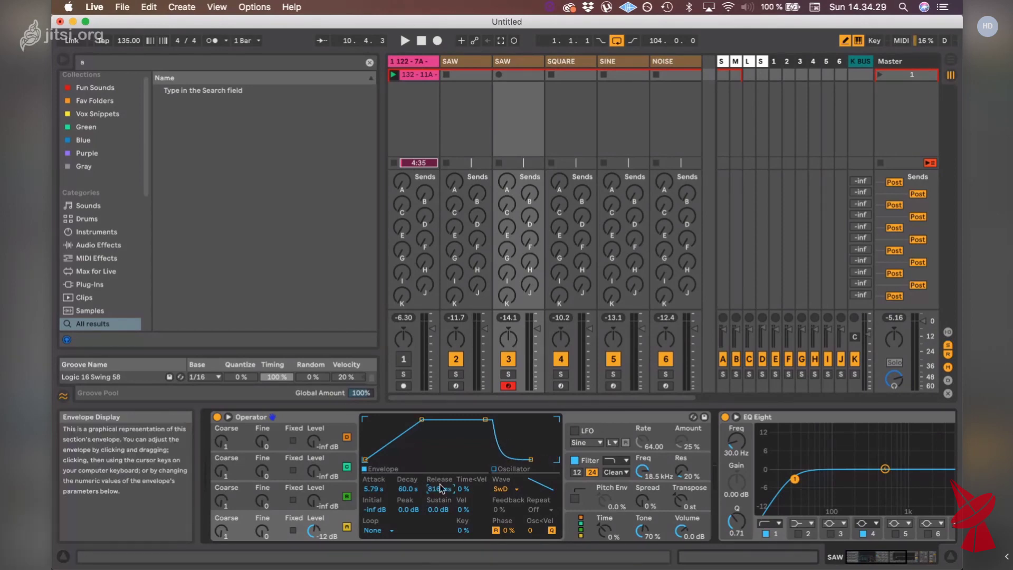
- Set the duplicated SAW track's volume envelope to an attack of 0.00 ms, a decay of 1.25 s and a release of 6.42 s
left_click_drag(437, 493, 374, 490)
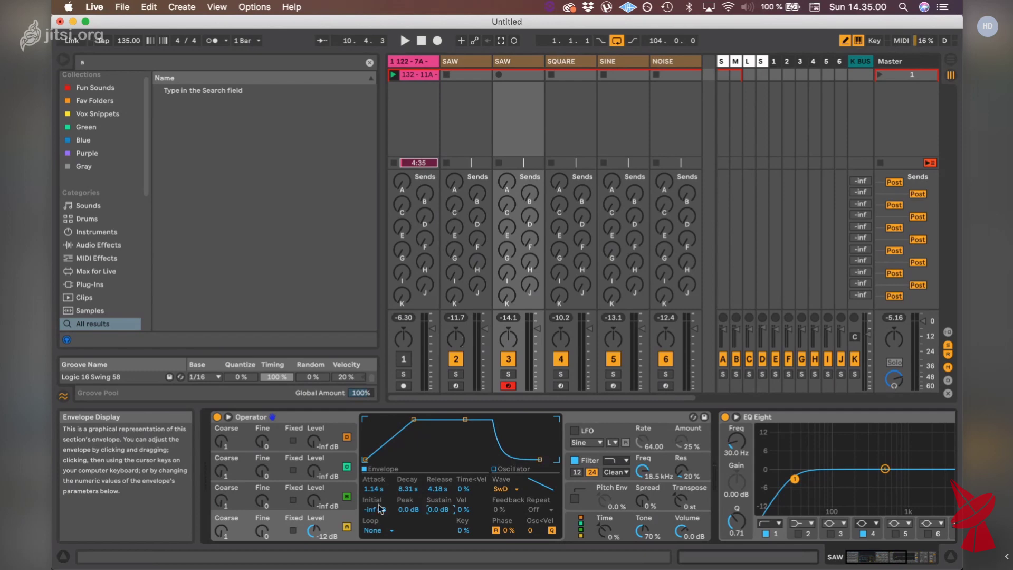
left_click_drag(417, 485, 382, 490)
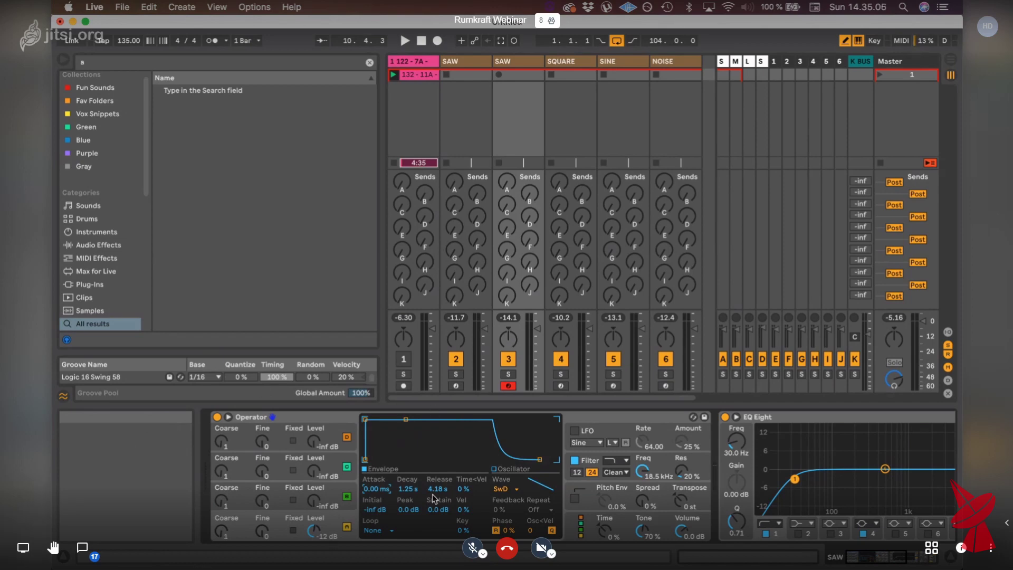
left_click_drag(439, 491, 439, 485)
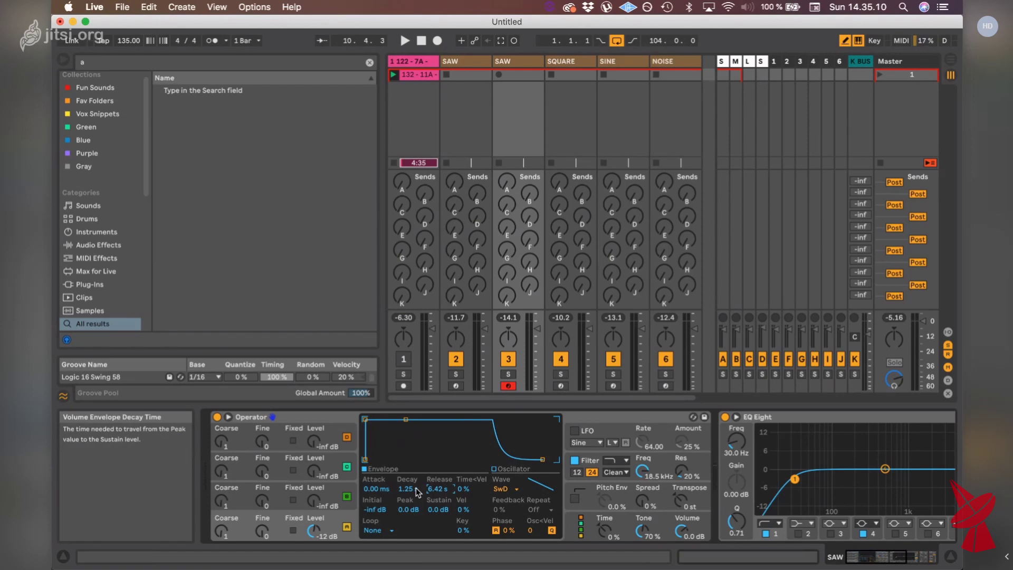
- Play notes while varying the duplicated SAW track's release from 24.1 ms to 19.6 s, settling on 889 ms
key("a")
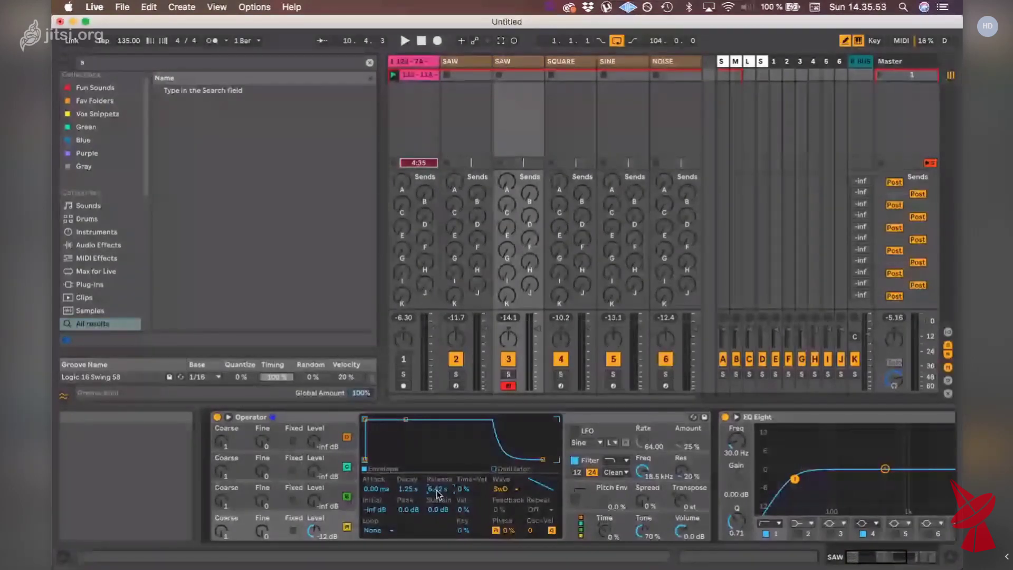
left_click_drag(437, 494, 440, 494)
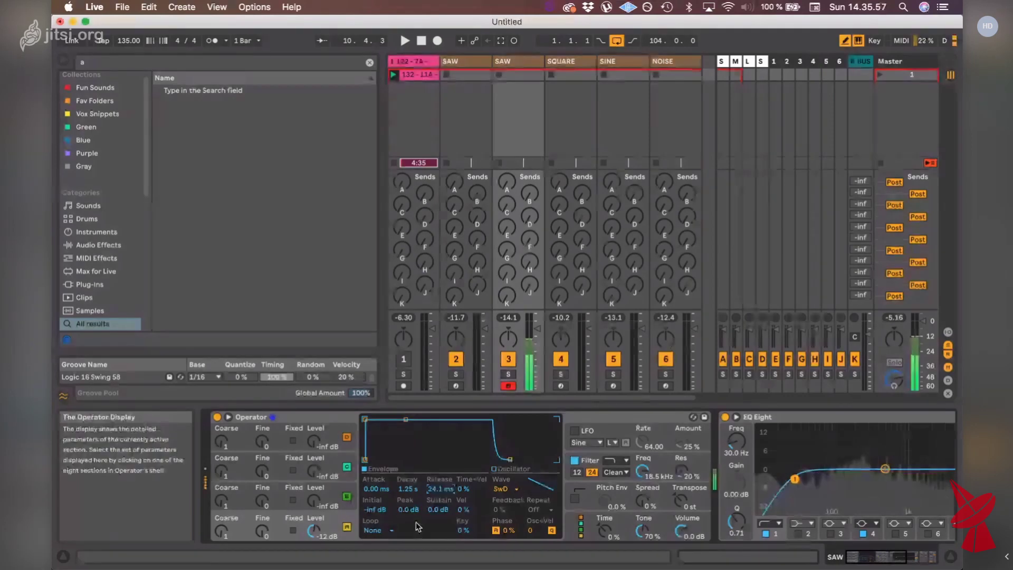
left_click_drag(440, 495, 440, 508)
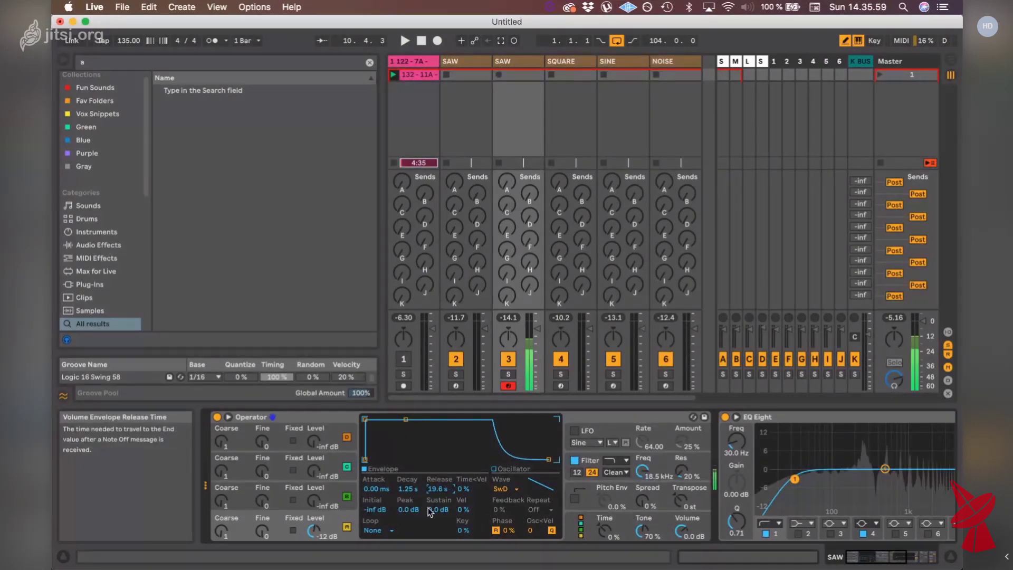
left_click_drag(439, 491, 439, 475)
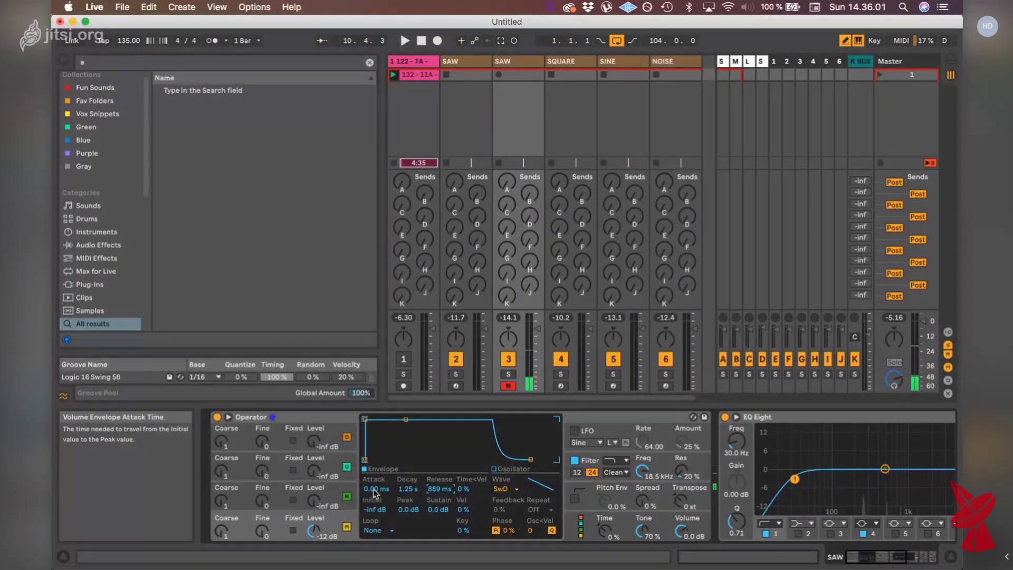
- Lengthen the duplicated SAW track's volume envelope attack to 87.2 ms while playing notes, and further to 5.26 s
mouse_move(375, 493)
left_mouse_down()
mouse_move(376, 505)
mouse_move(376, 493)
left_mouse_up()
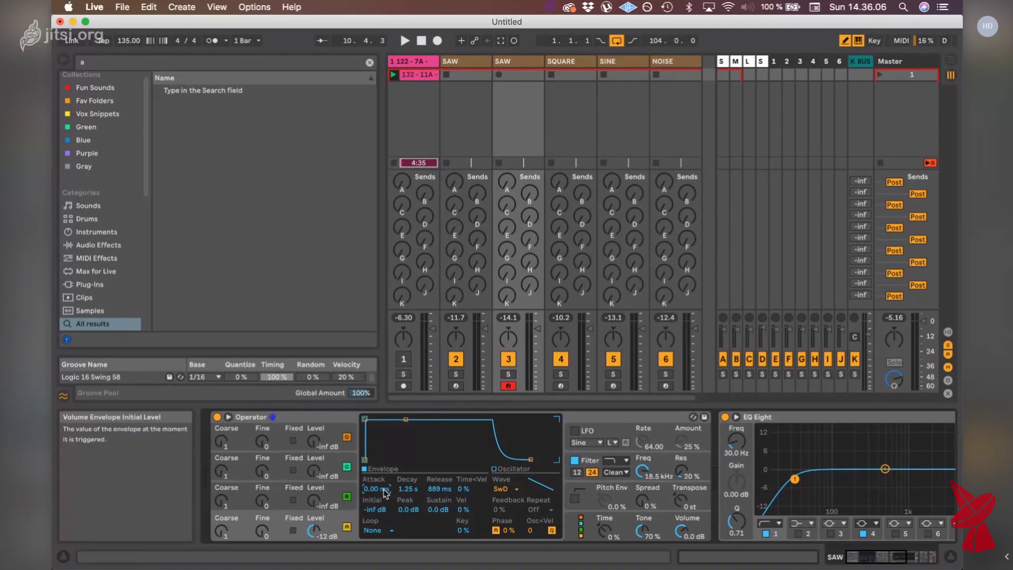
left_click_drag(385, 493, 378, 494)
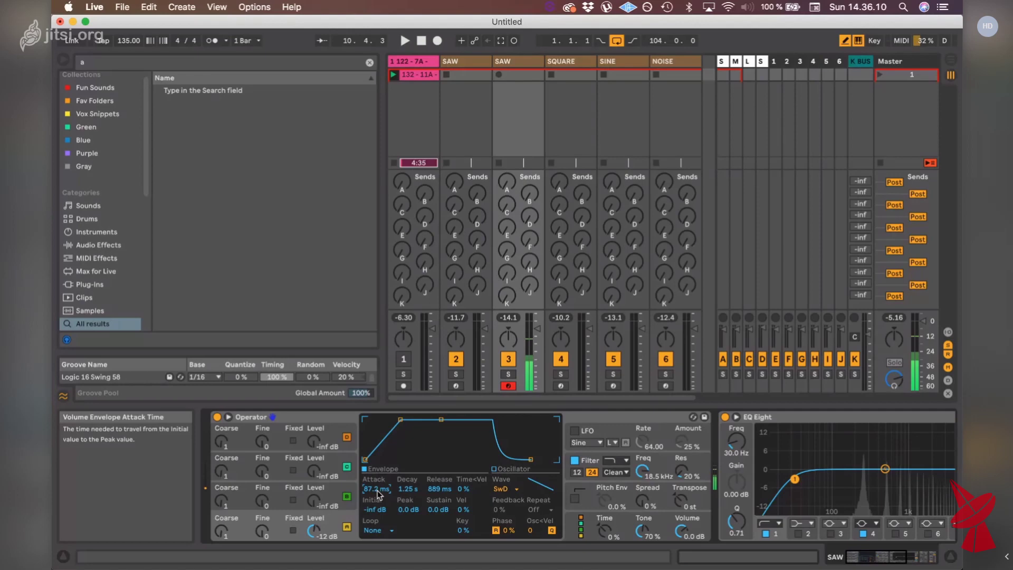
left_click_drag(377, 494, 381, 496)
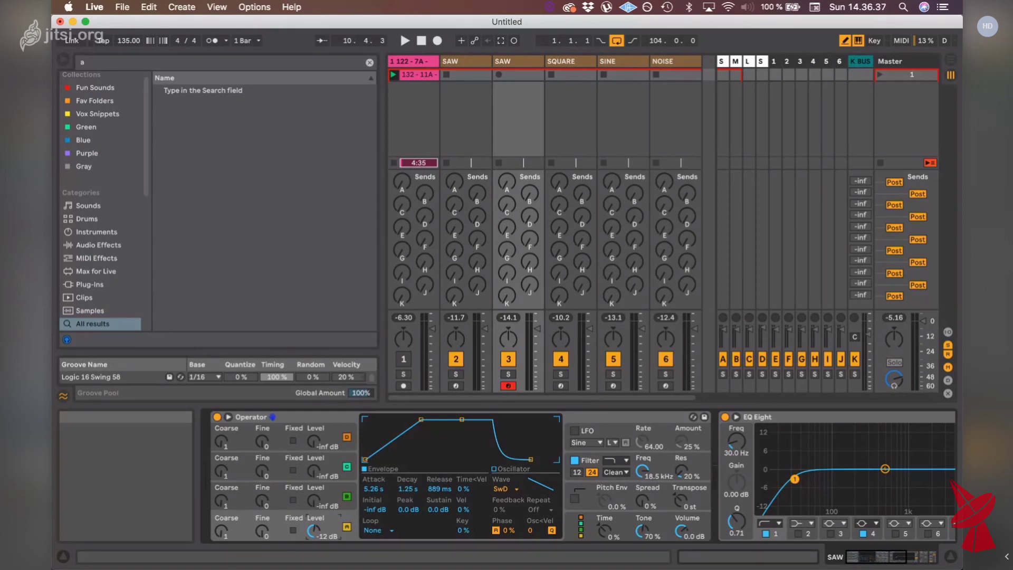
- Display oscillator A's harmonics and its SwD waveform in the duplicated SAW track's Operator
left_click(382, 413)
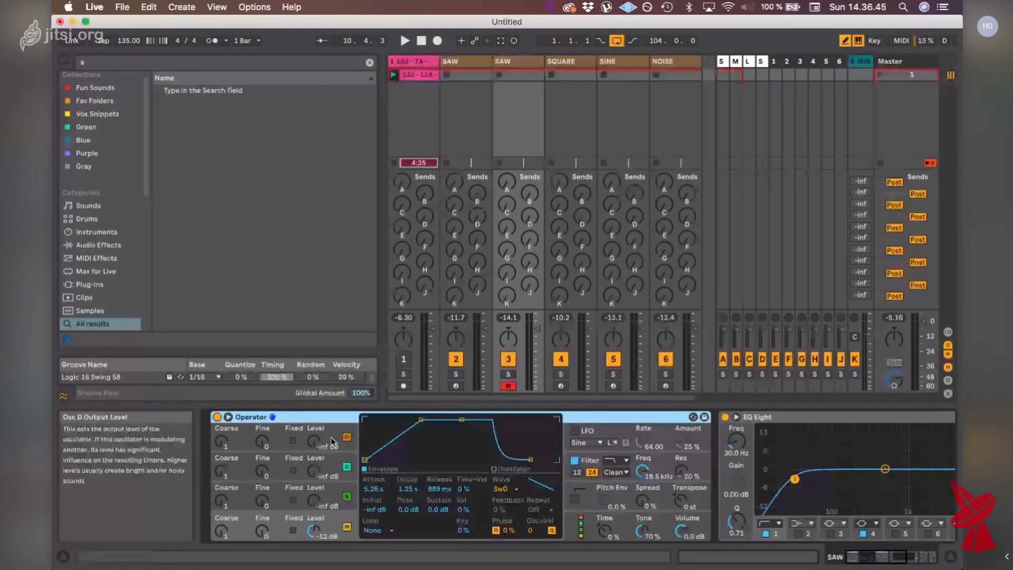
left_click(320, 520)
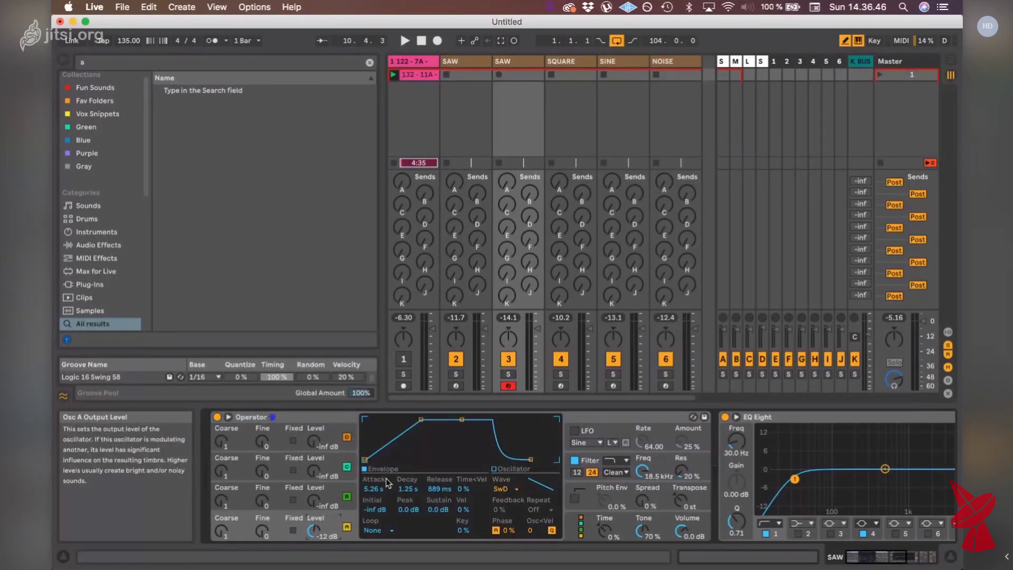
left_click(500, 488)
left_click(501, 489)
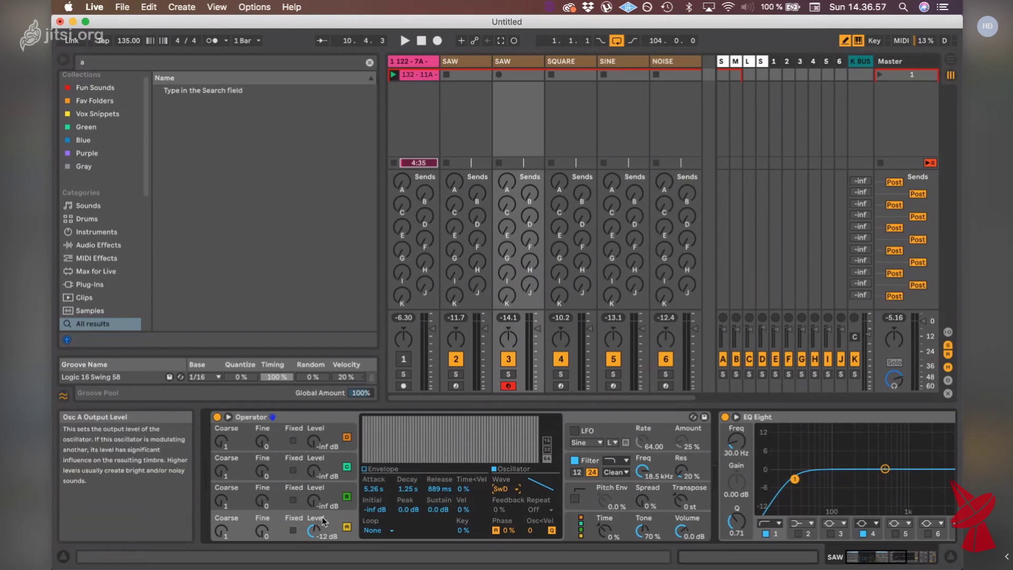
left_click(508, 487)
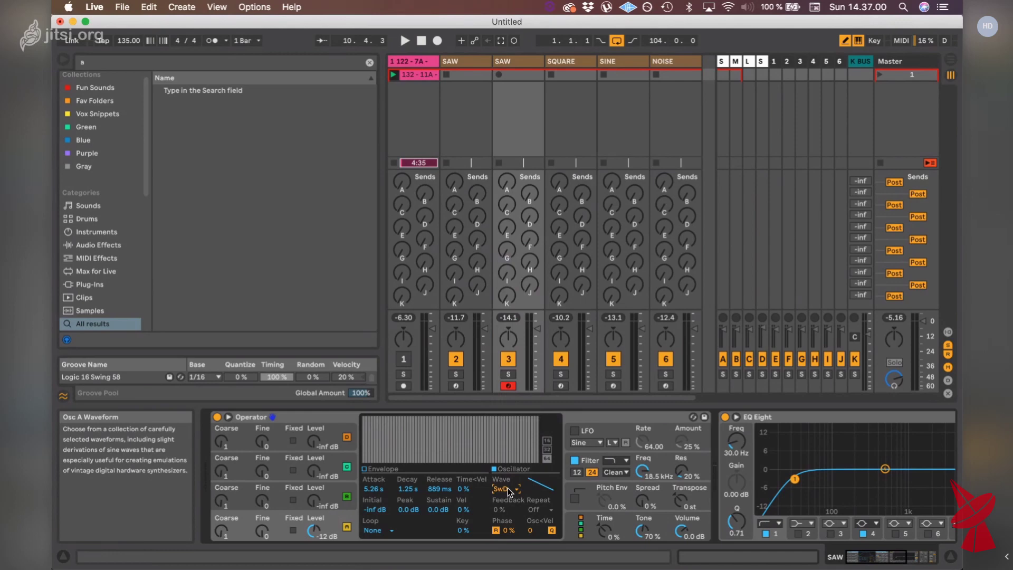
- Delete the duplicated SAW track and select the original SAW track
left_click(510, 65)
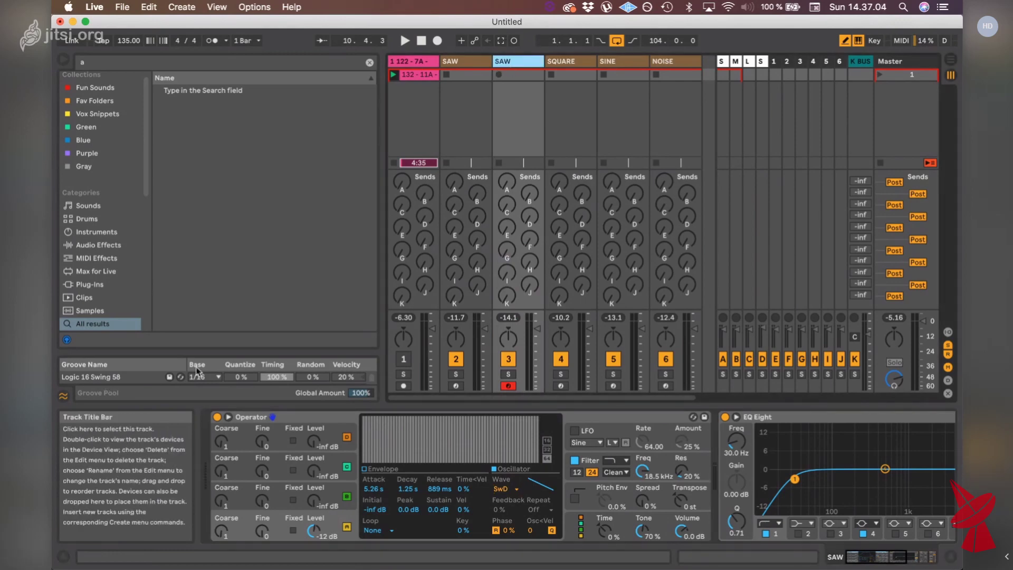
key("Delete")
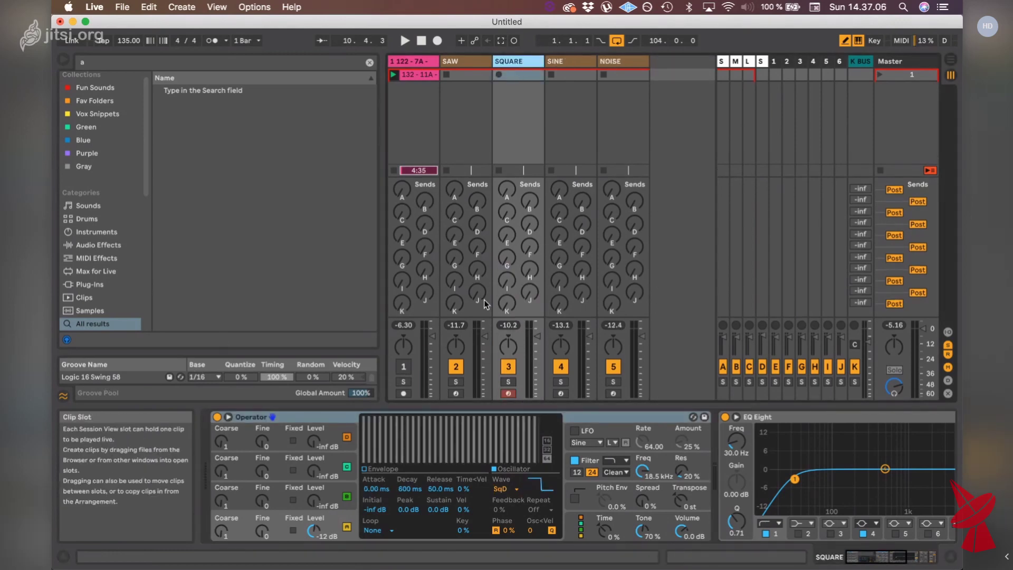
left_click(455, 393)
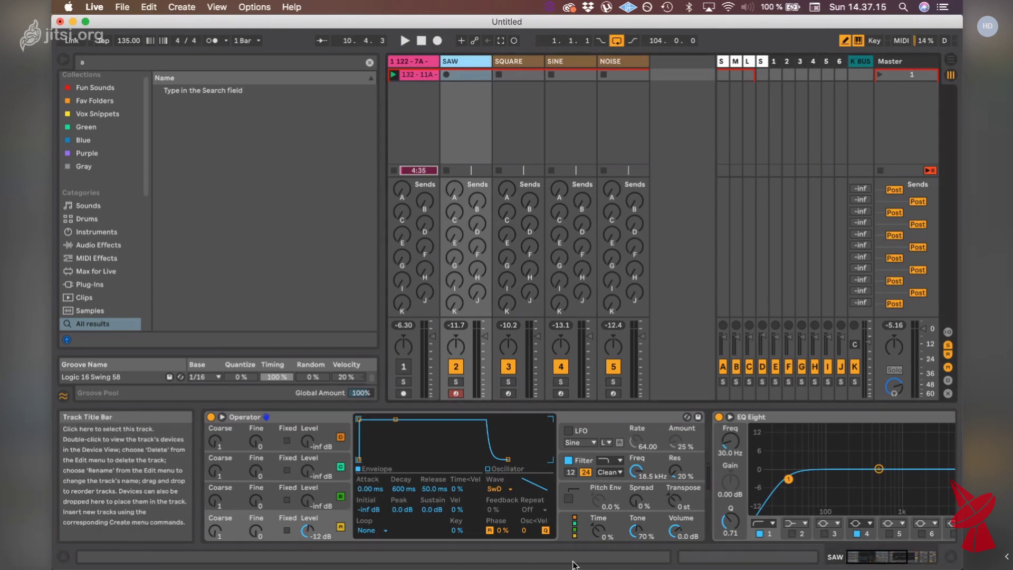
- Lower Operator's filter frequency on the SAW track to 8.18 kHz and return it to 18.5 kHz
left_click(640, 470)
left_click_drag(643, 471, 639, 466)
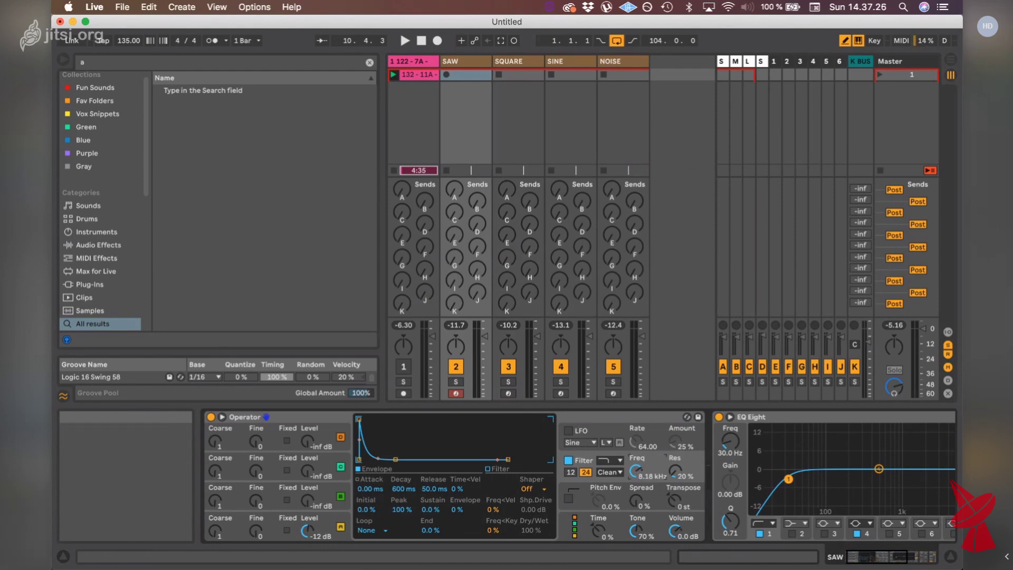
mouse_move(638, 471)
left_mouse_down()
mouse_move(643, 477)
mouse_move(636, 467)
left_mouse_up()
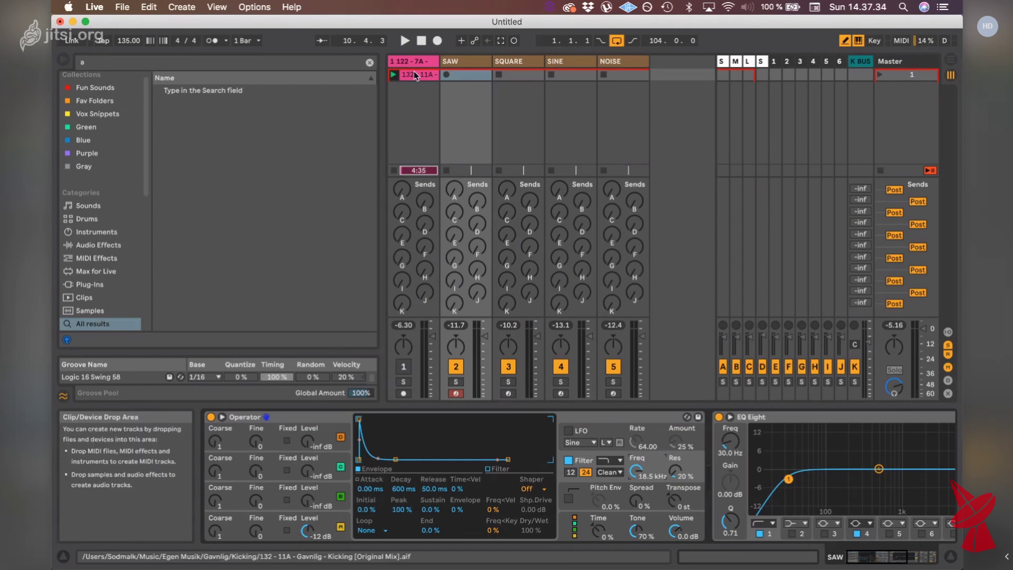
- Search the browser for "auto filter", insert Auto Filter between Operator and EQ Eight on the SAW track, and hide the help info view
left_click(370, 62)
type("uto filter")
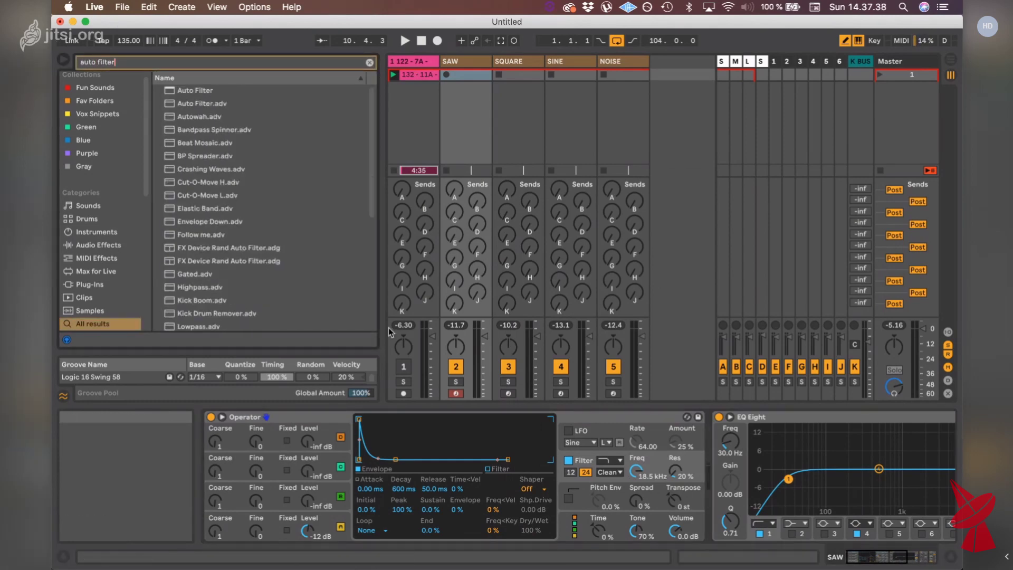
left_click_drag(185, 91, 770, 533)
left_click_drag(901, 563, 869, 559)
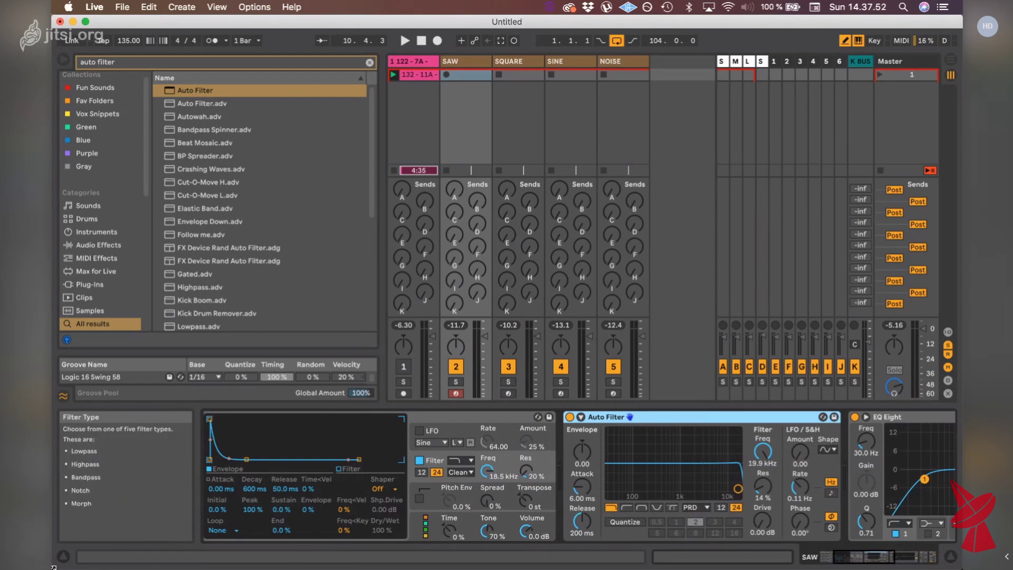
key("shift+question")
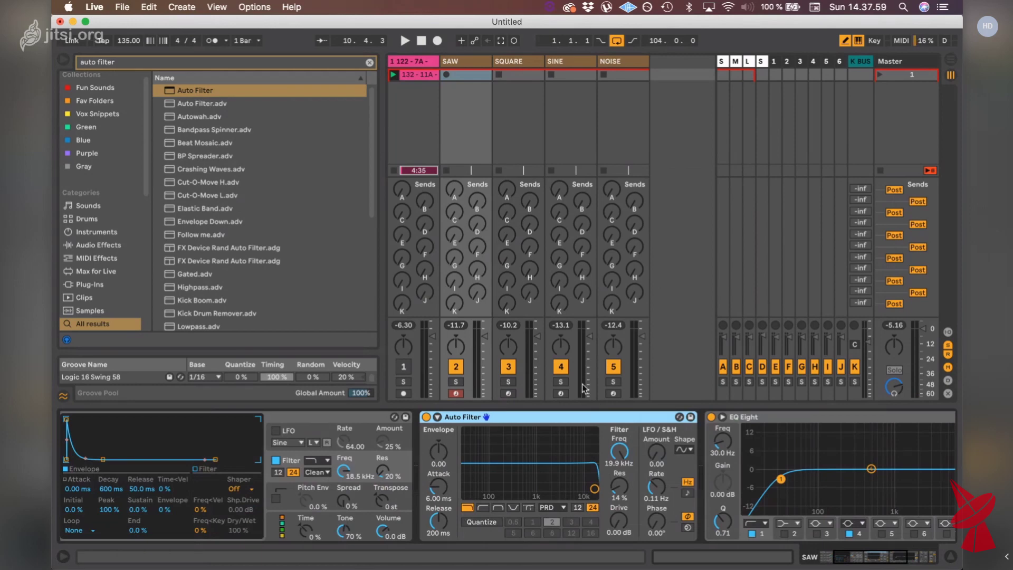
- Set the Auto Filter's cutoff frequency to 1000 Hz
mouse_move(618, 454)
left_mouse_down()
mouse_move(615, 462)
mouse_move(621, 457)
left_mouse_up()
type("1000")
key("Return")
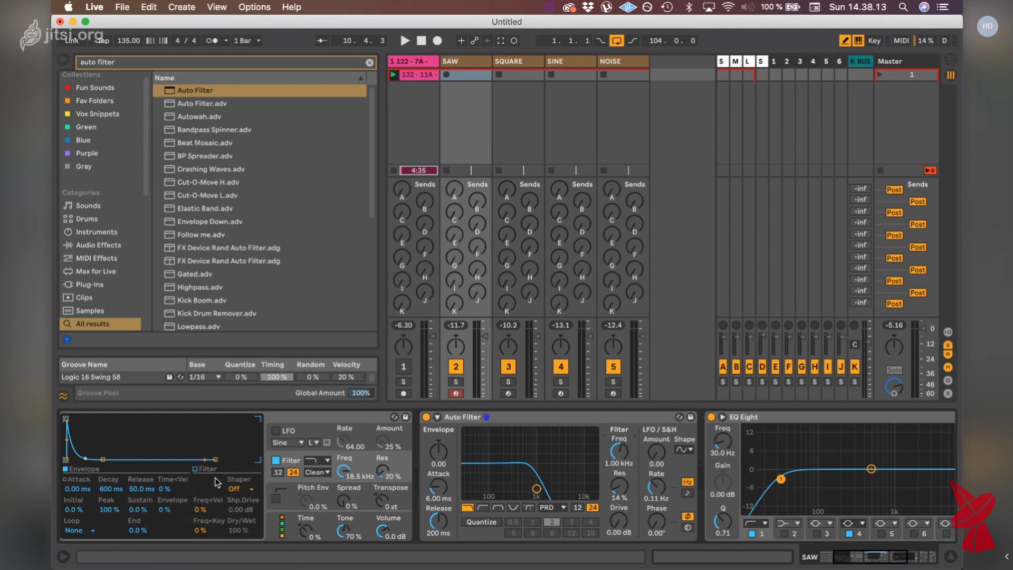
- Play notes on the SAW track to examine the low-pass filtered spectrum in EQ Eight's analyzer
left_click_drag(851, 563, 860, 564)
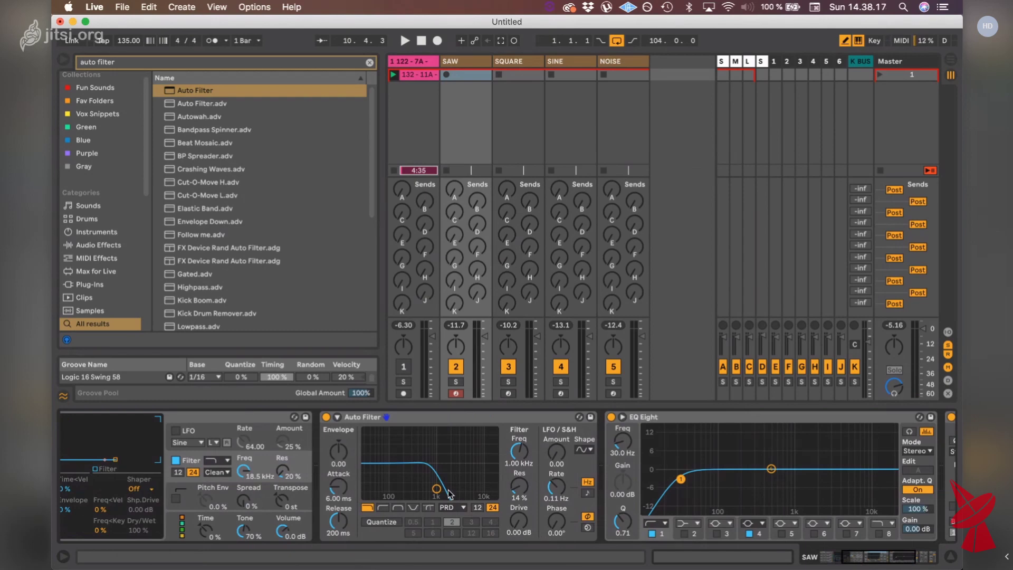
key("a")
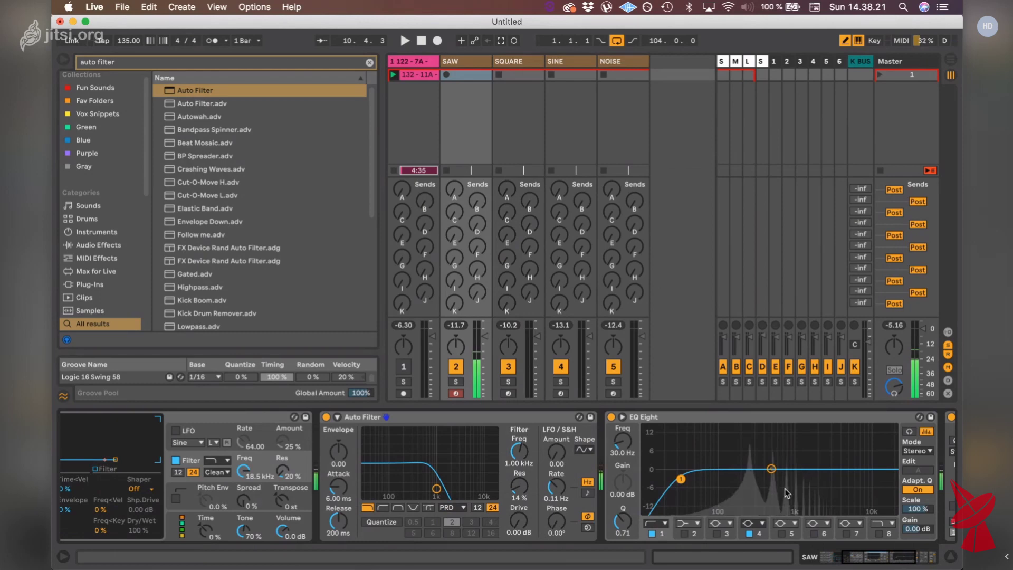
key("a")
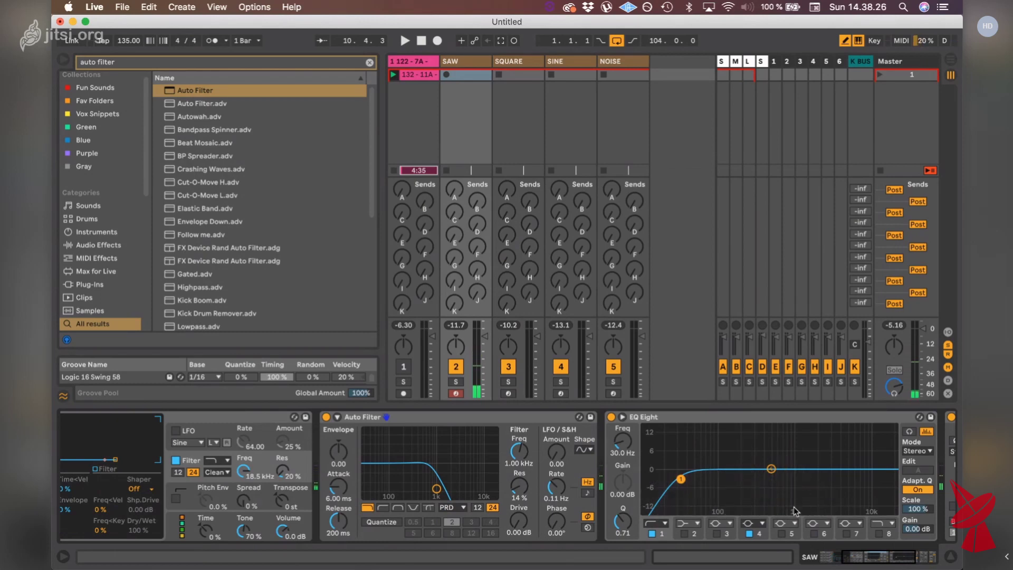
key("a")
- Switch the Auto Filter's slope back and forth between 12 and 24 dB to compare the curves, finishing on 24 dB
left_click(439, 476)
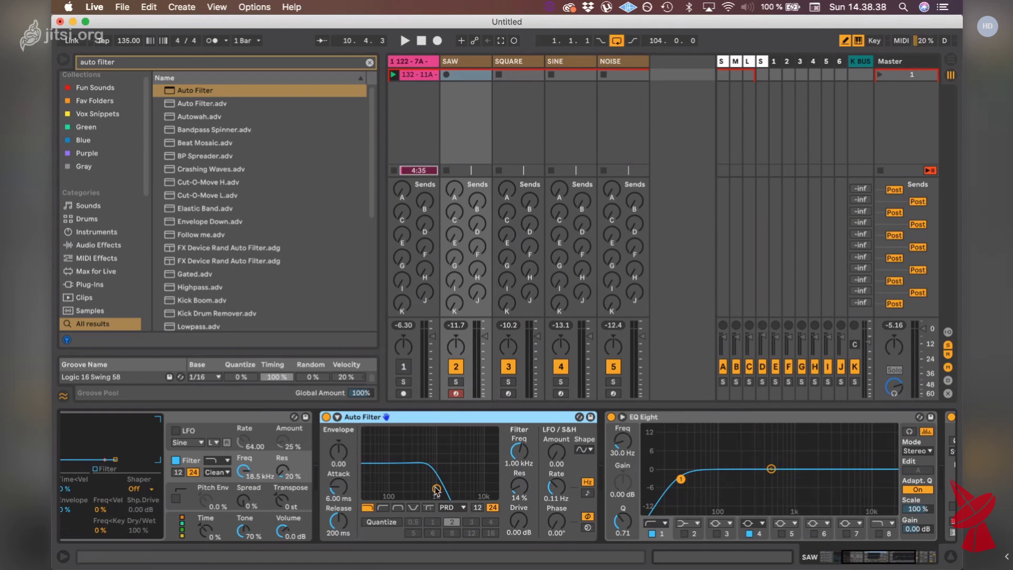
left_click(479, 508)
left_click(490, 509)
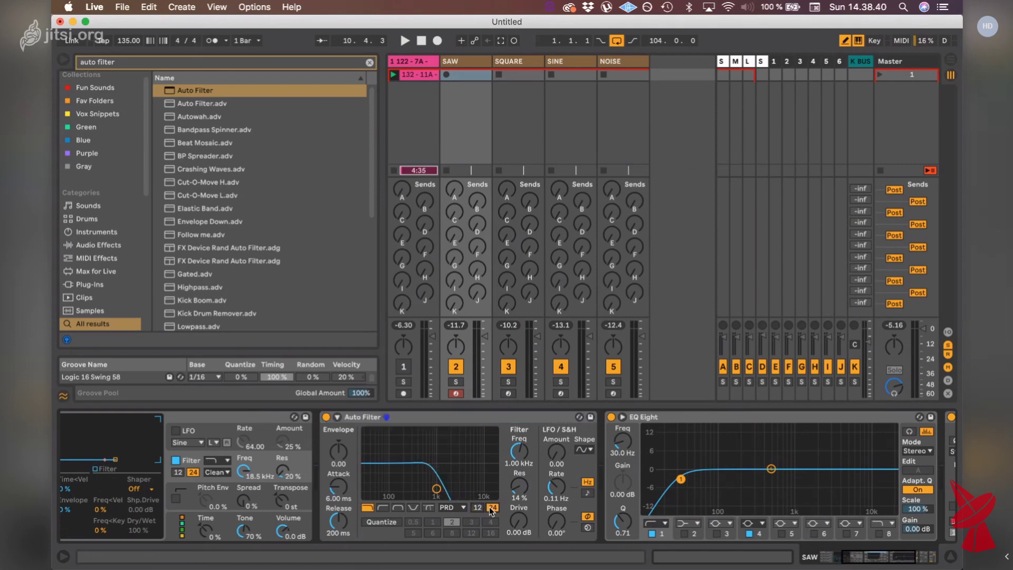
left_click(479, 508)
left_click(487, 508)
left_click(477, 508)
left_click(488, 508)
- Enable band 8 in the SAW track's EQ Eight as a low-pass filter and lower its frequency to about 303 Hz
left_click(878, 534)
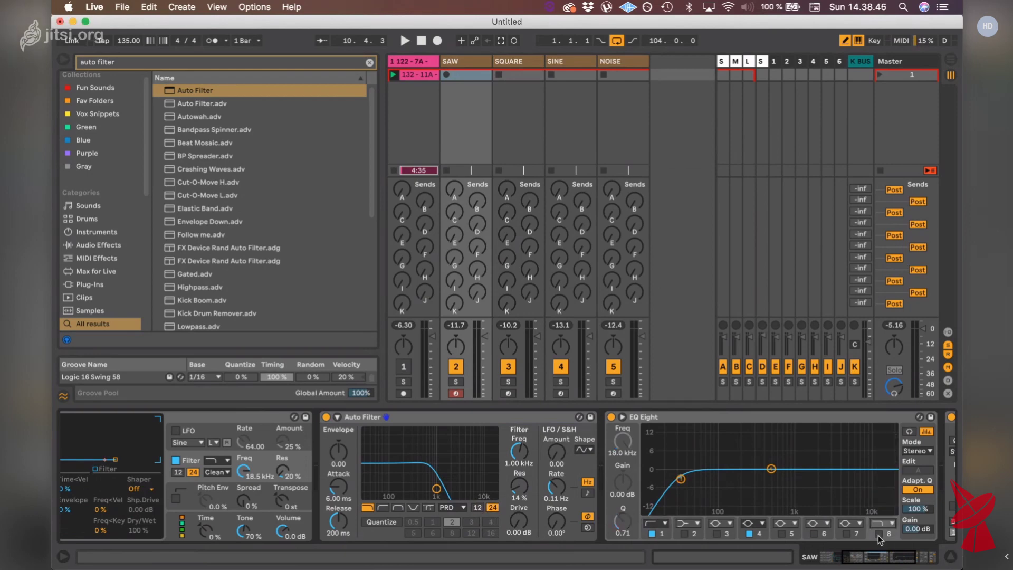
left_click(878, 533)
left_click(880, 522)
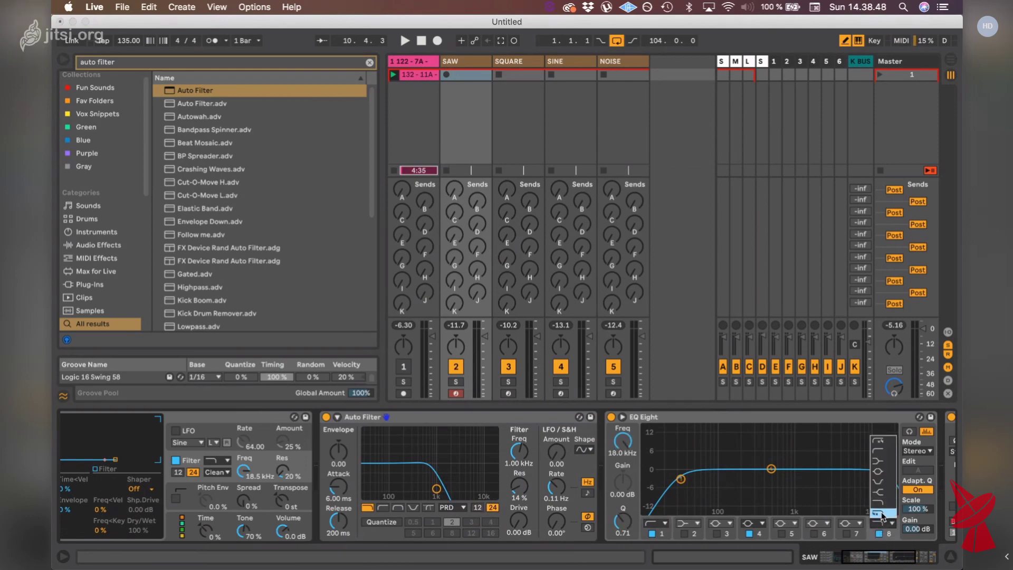
left_click(877, 515)
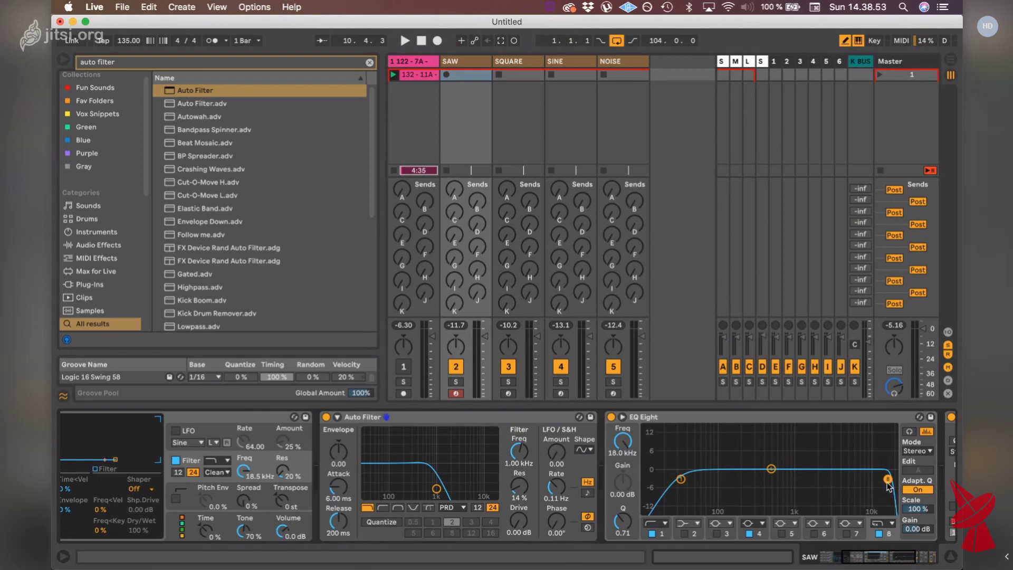
left_click_drag(888, 479, 757, 482)
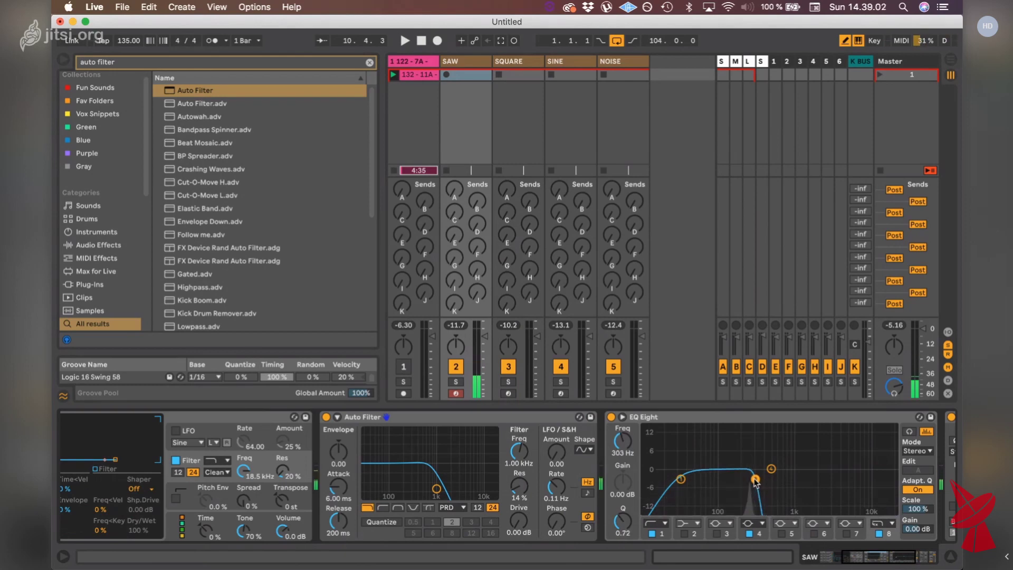
- Set the Auto Filter's cutoff to 300 Hz and its slope to 12 dB, and play a note to check the spectrum
left_click(522, 457)
type("300")
key("Return")
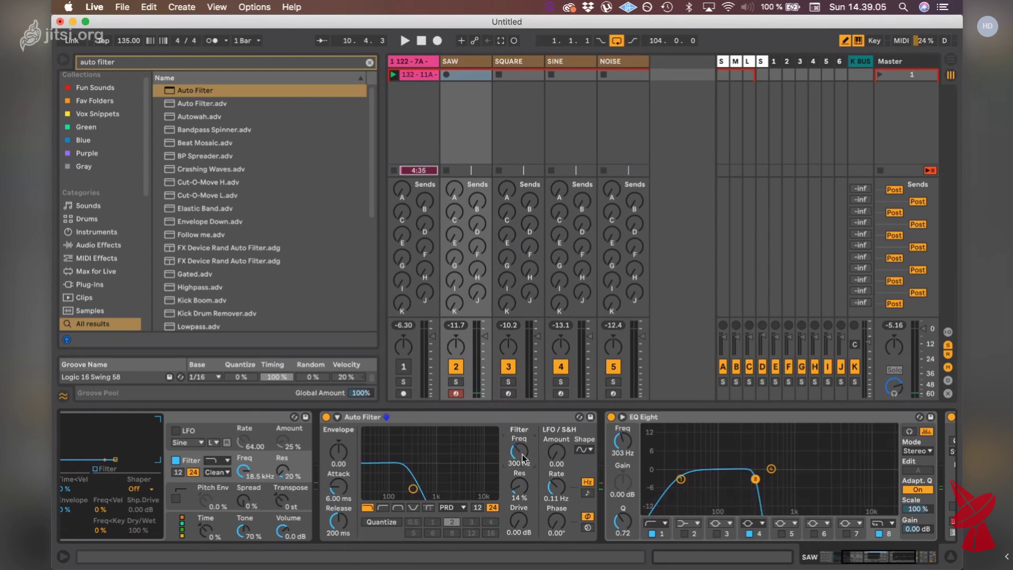
left_click(483, 508)
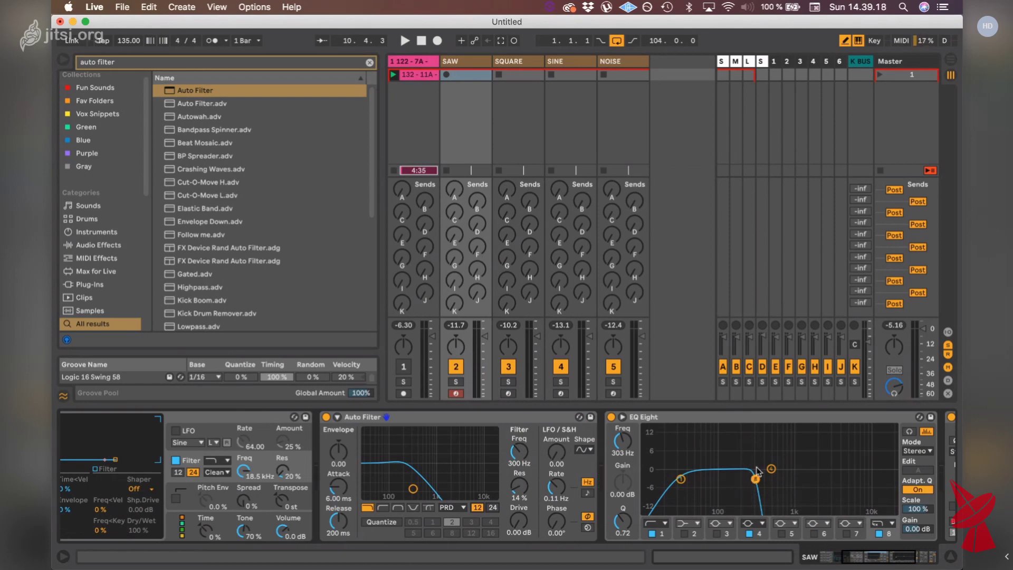
key("a")
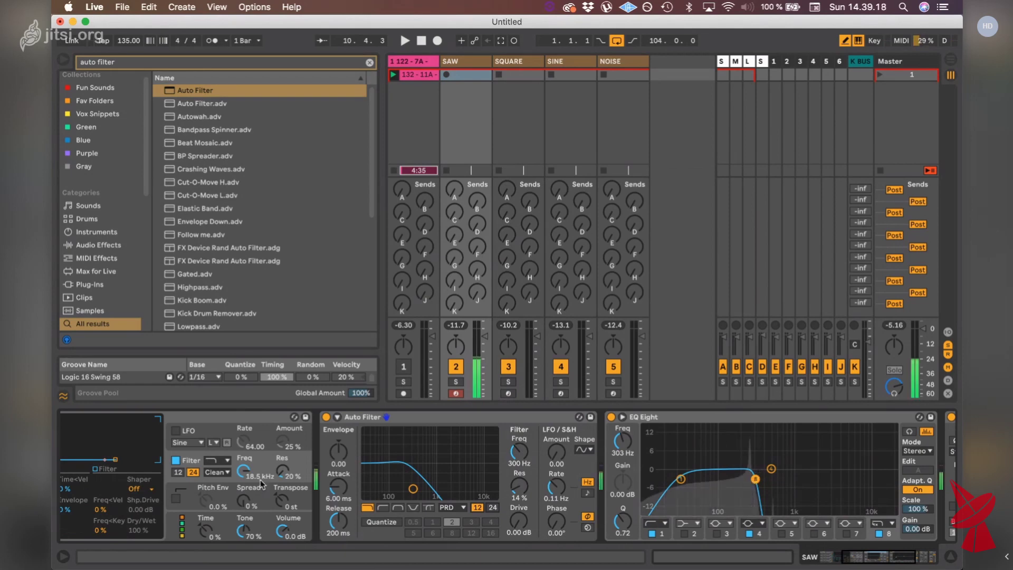
- Turn off EQ Eight's low-pass band 8 and bypass the Auto Filter on the SAW track
left_click(611, 417)
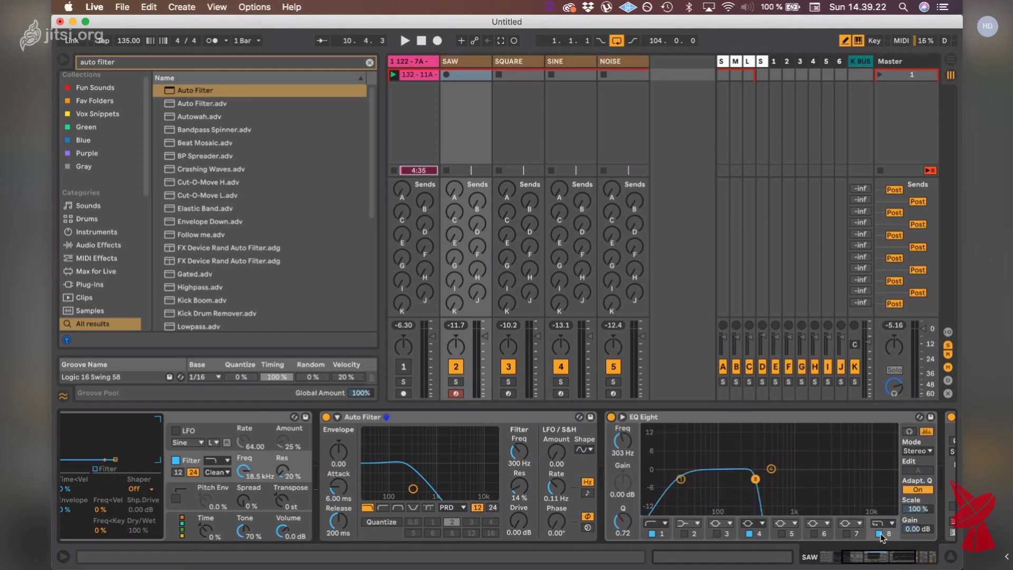
left_click(612, 417)
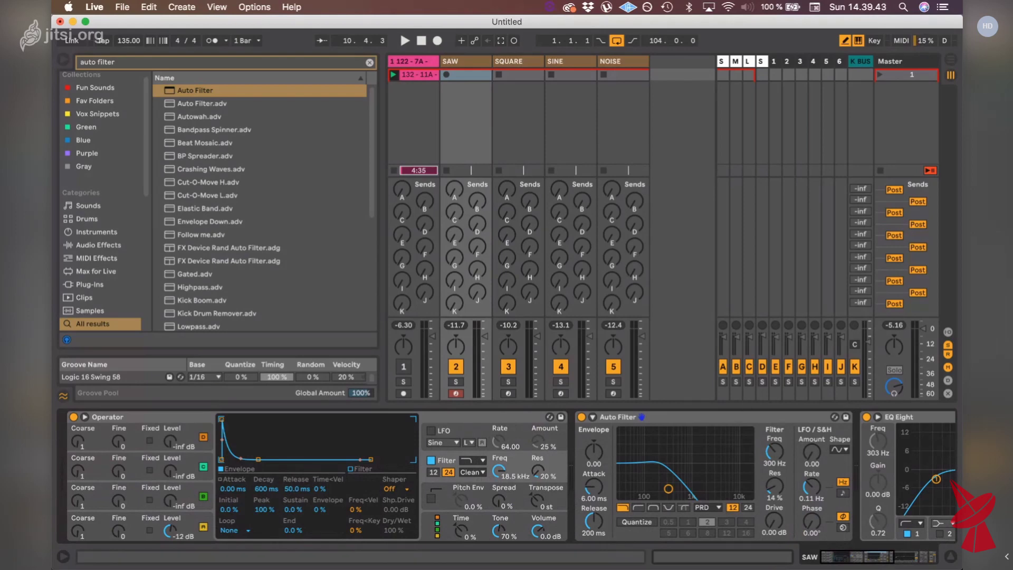
left_click(148, 515)
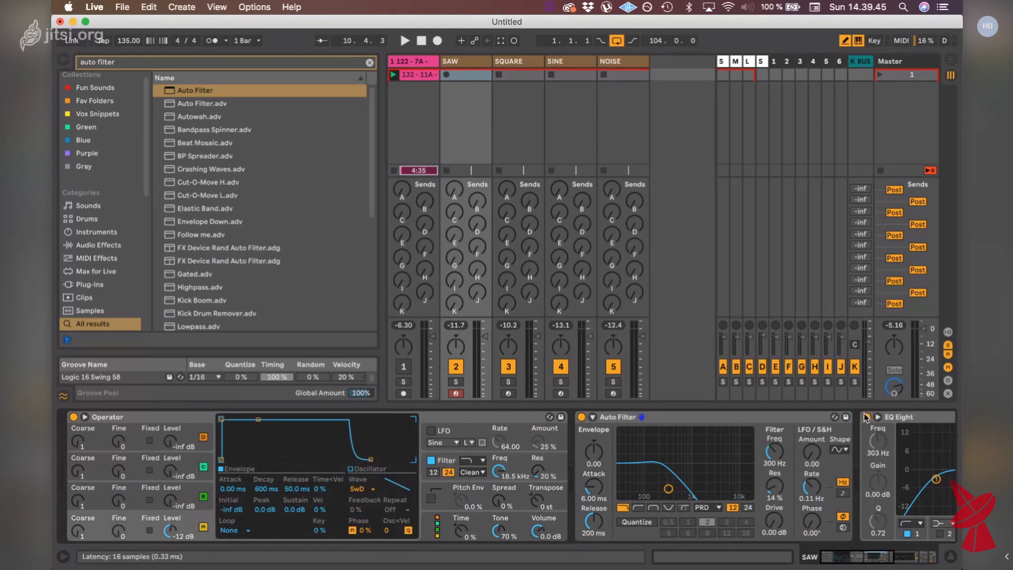
scroll(866, 418, "right", 4)
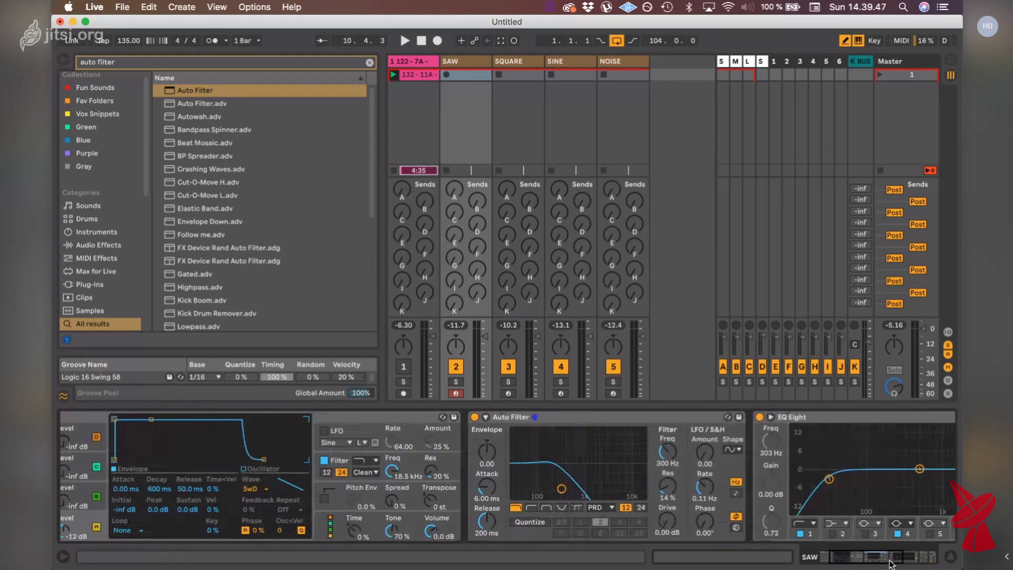
scroll(579, 425, "left", 4)
left_click(577, 422)
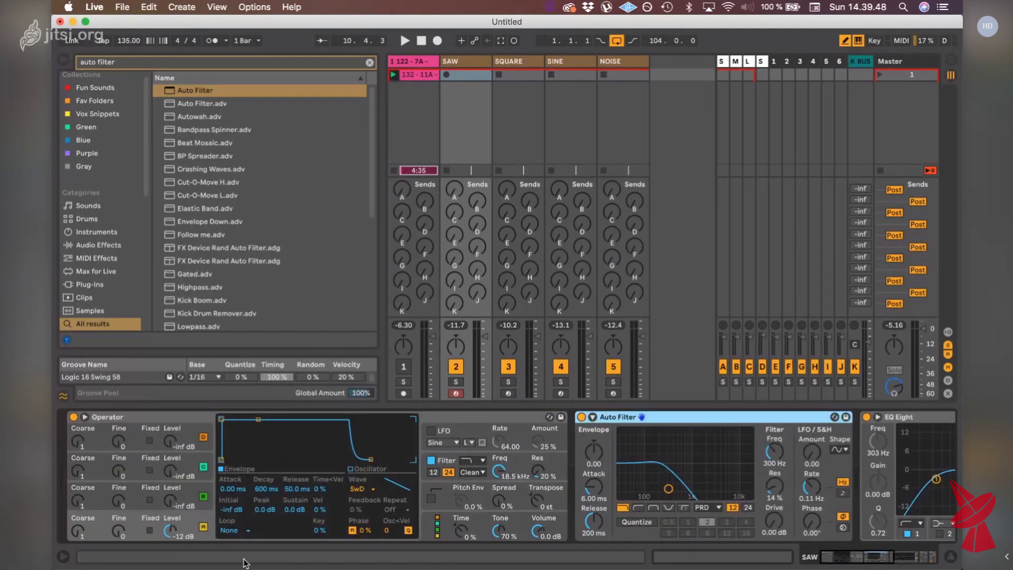
left_click(581, 417)
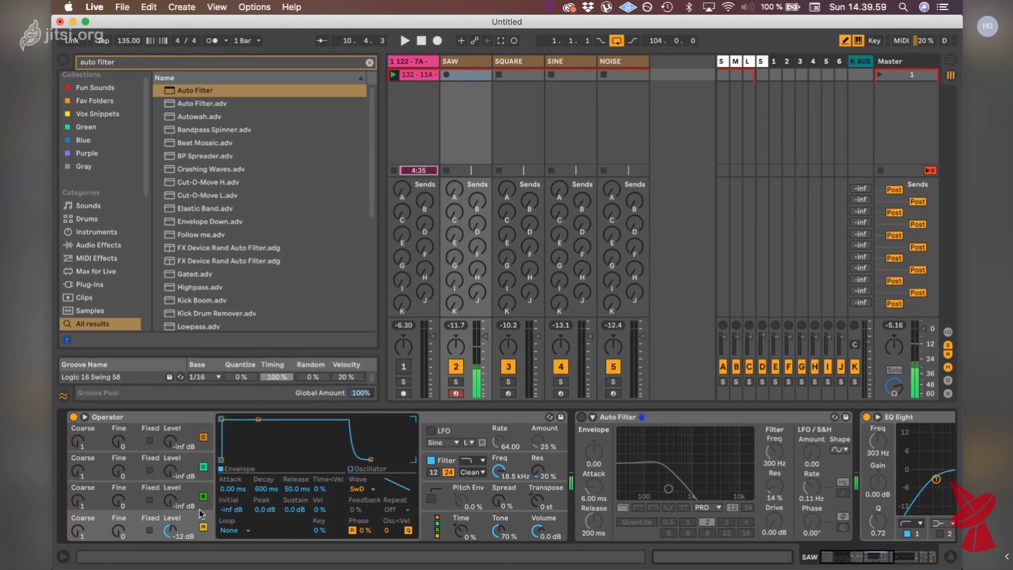
- Shape oscillator A's envelope in Operator with attack 154 ms, decay 1.06 s, sustain -26 dB and release 447 ms
left_click_drag(238, 489, 240, 487)
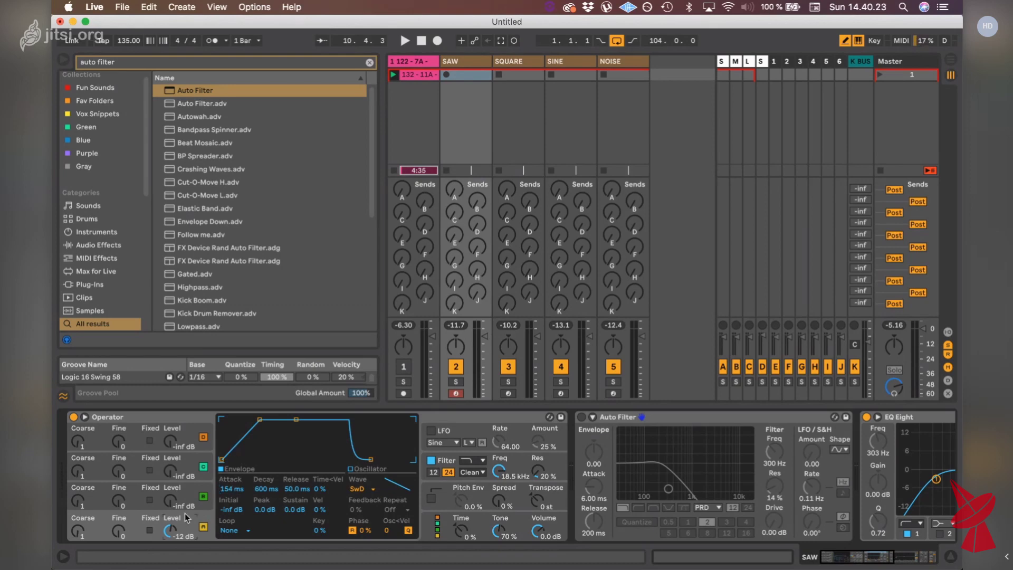
left_click_drag(294, 507, 294, 515)
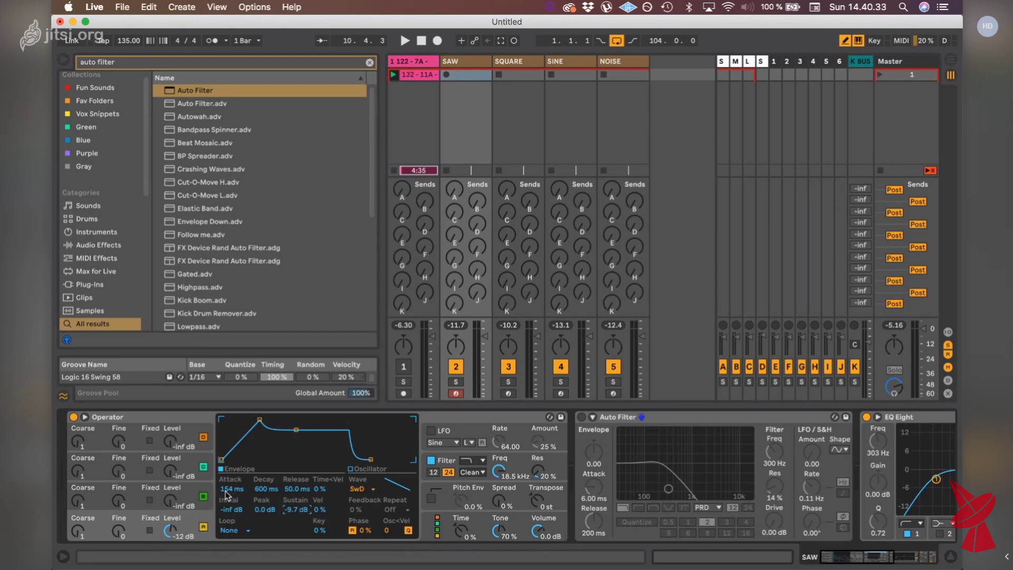
left_click_drag(298, 494, 264, 488)
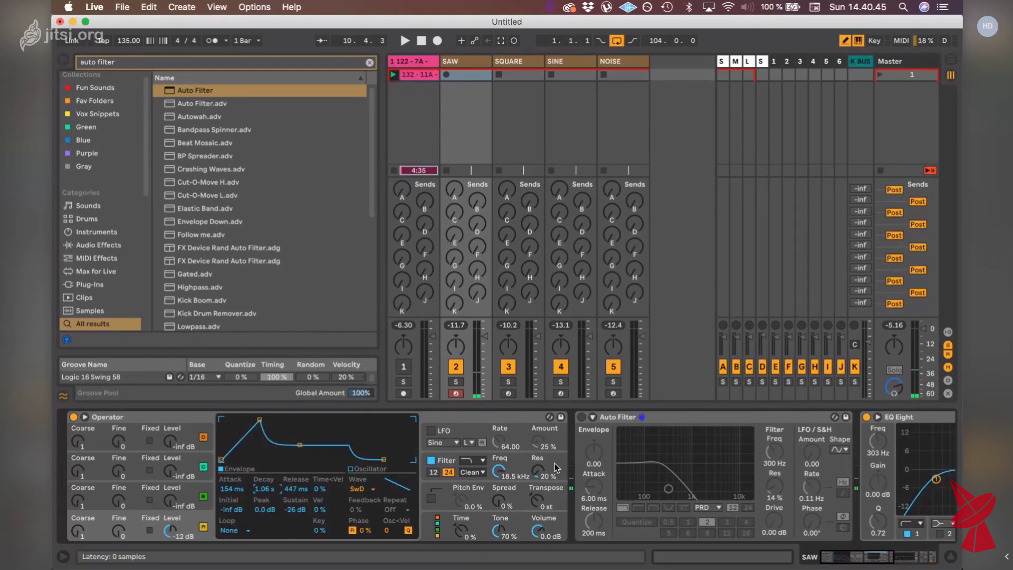
- Lower Operator's filter frequency to about 745 Hz, switching between the filter and oscillator A displays to compare their envelopes
left_click(503, 472)
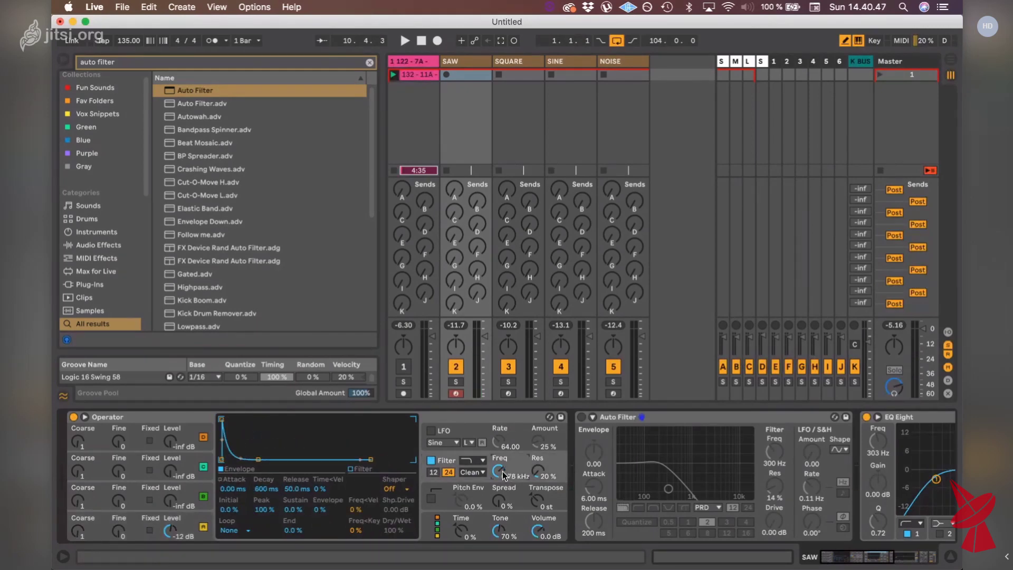
left_click_drag(503, 475, 503, 475)
left_click_drag(501, 470, 501, 478)
left_click(176, 523)
left_click(503, 457)
left_click(184, 524)
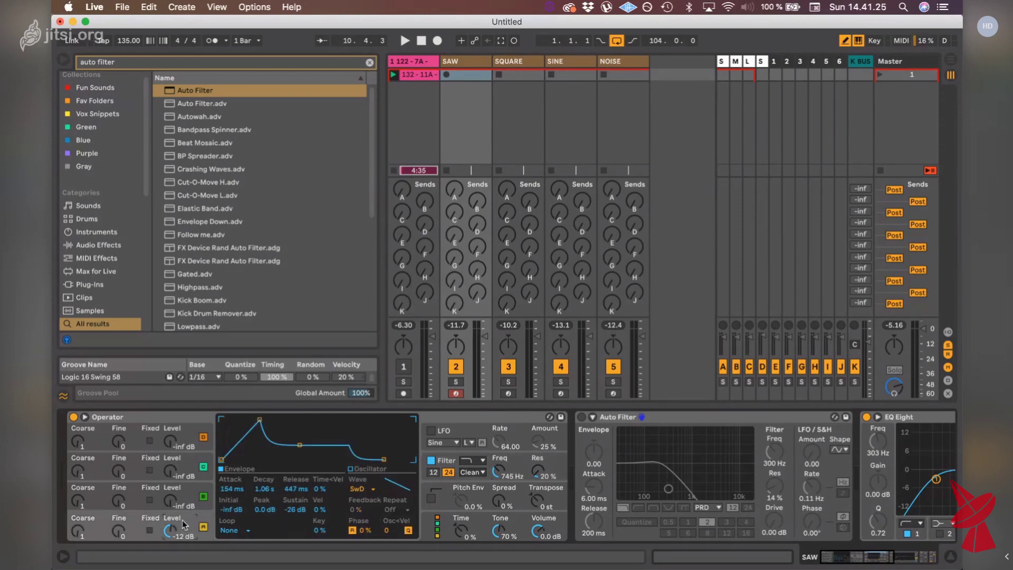
- View oscillator A's waveform harmonics in Operator and return to the filter envelope display
left_click(363, 488)
left_click(360, 489)
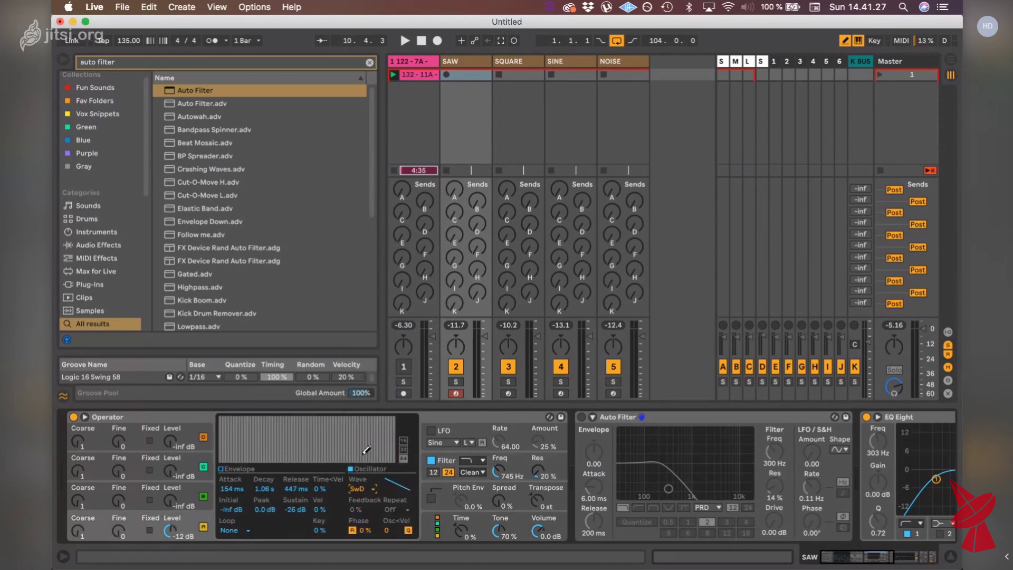
left_click(359, 489)
left_click(361, 489)
left_click(497, 476)
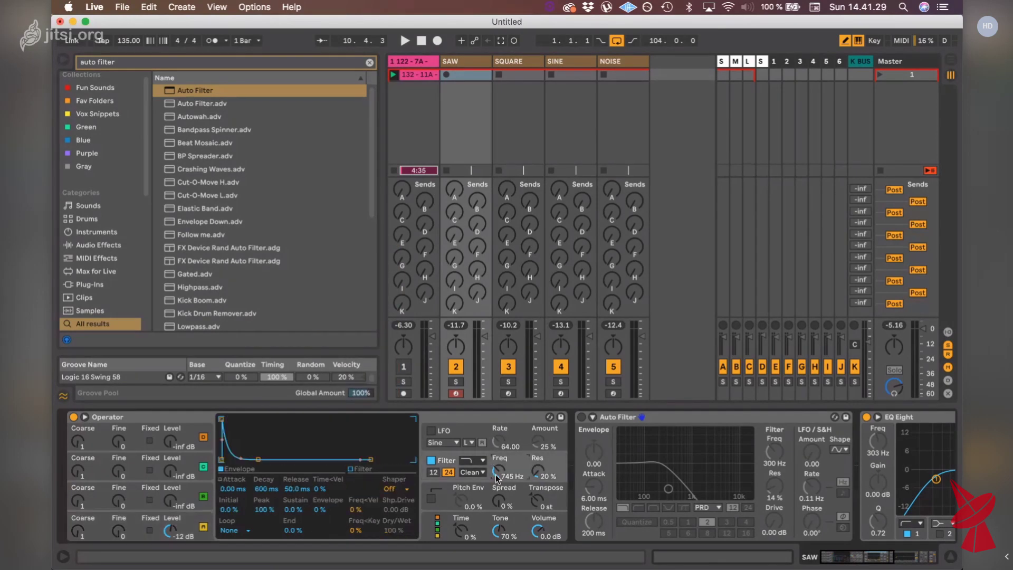
- Raise Operator's filter frequency to about 1.06 kHz, play notes and check oscillator A's display against the filter's
left_click_drag(889, 566, 908, 564)
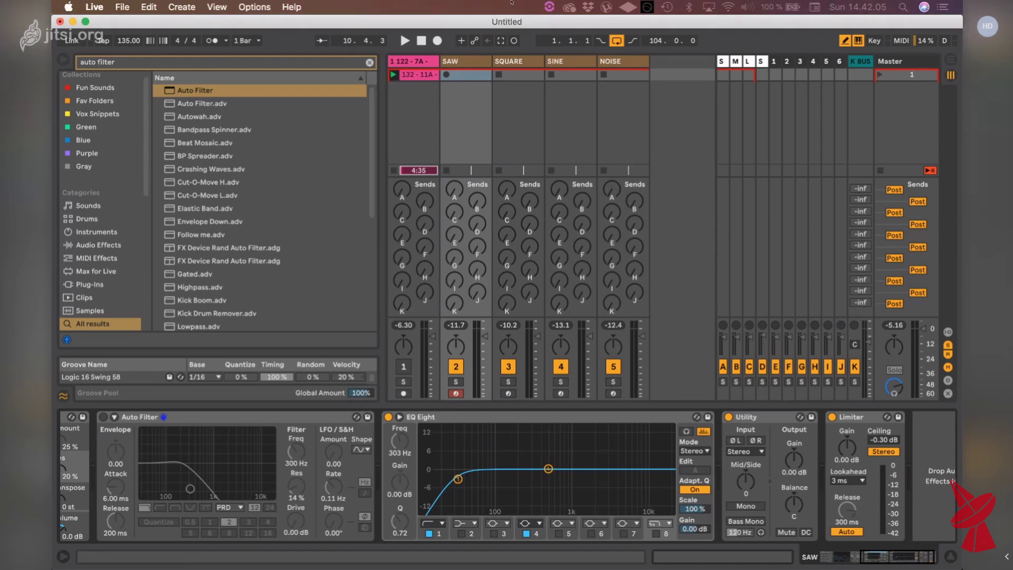
left_click(410, 64)
left_click(459, 61)
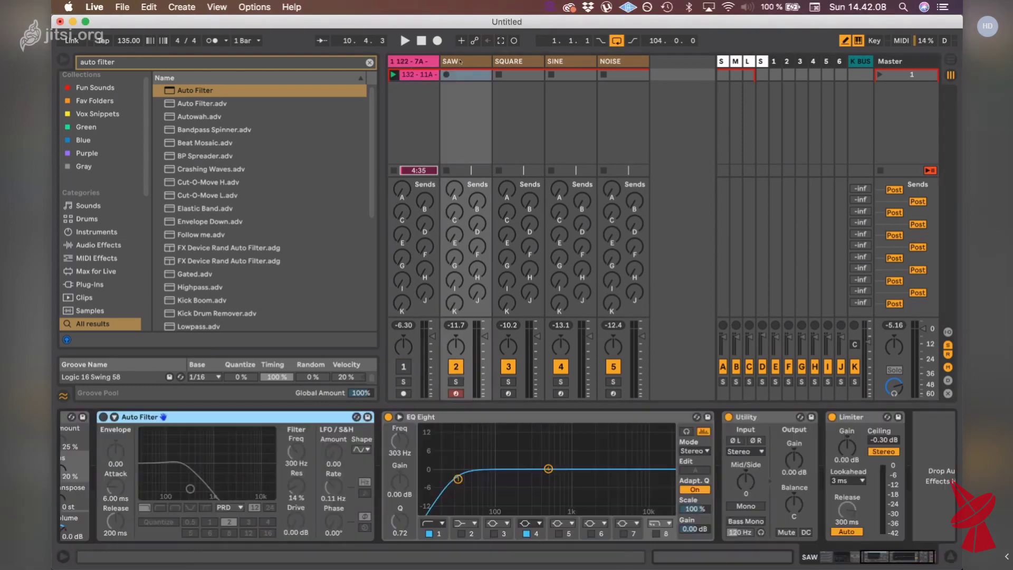
left_click_drag(892, 557, 851, 559)
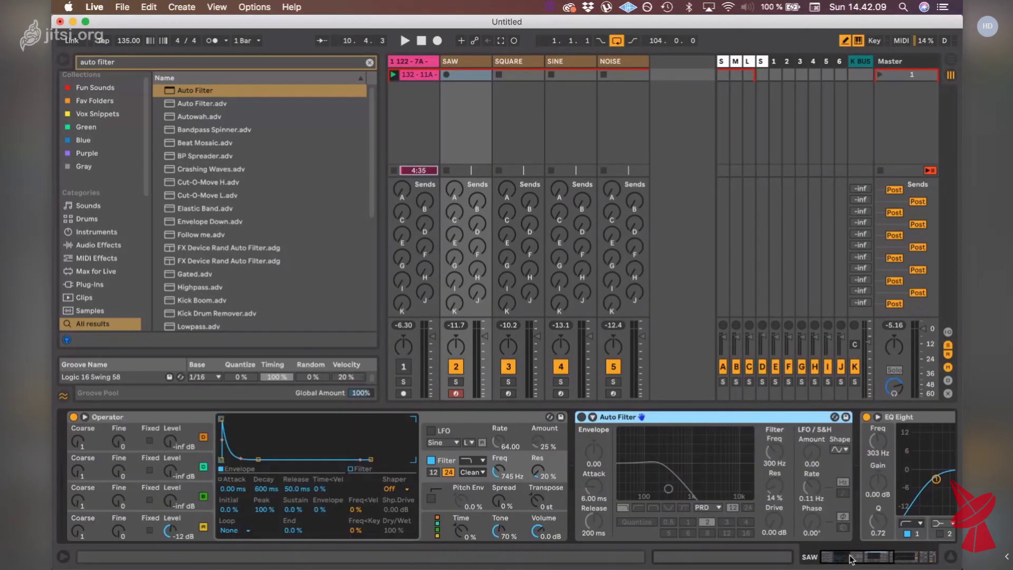
left_click_drag(501, 474, 503, 474)
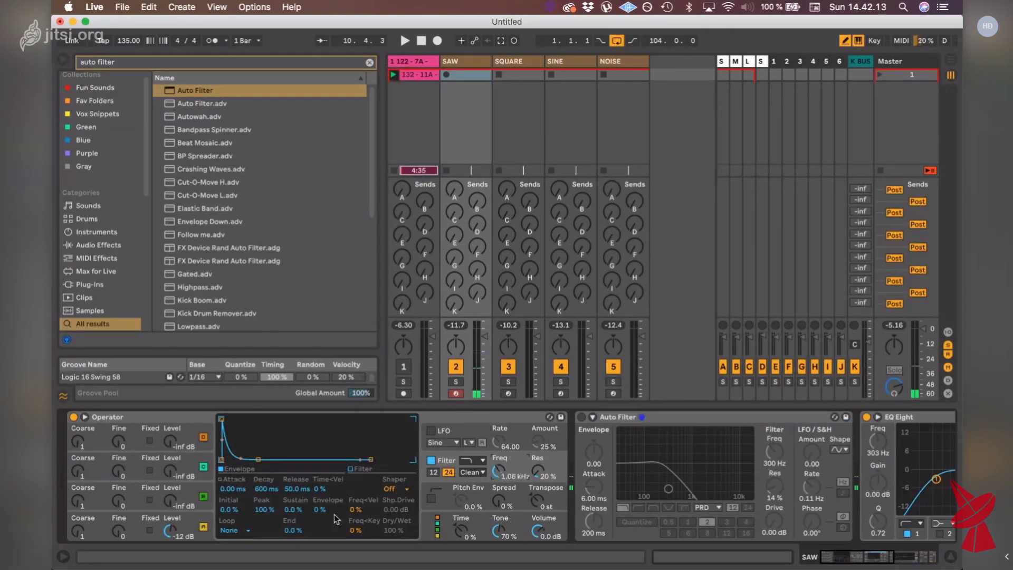
left_click(184, 522)
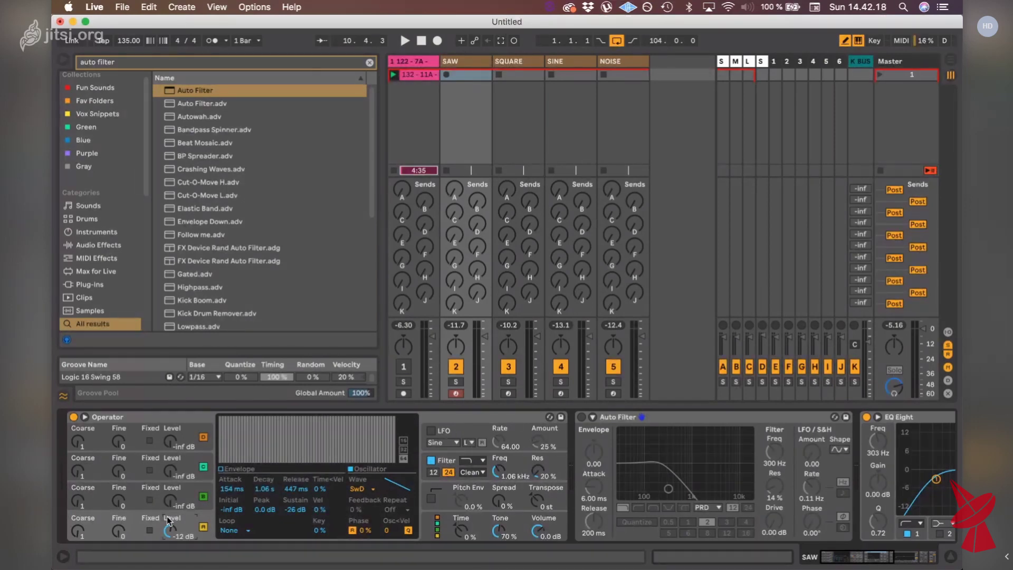
left_click(250, 482)
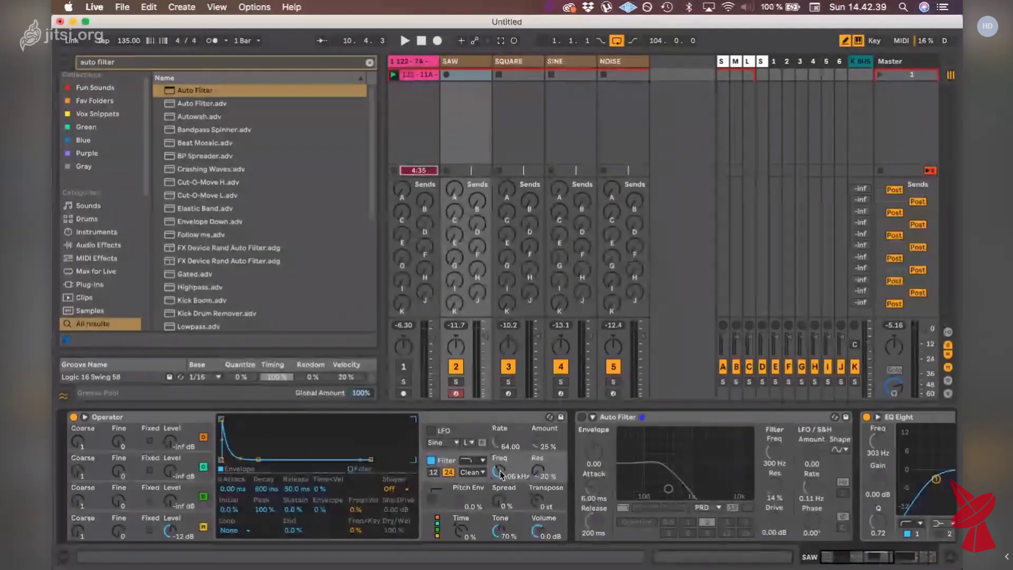
- Sweep Operator's filter frequency down to the low end of its range and back up to about 608 Hz
left_click_drag(500, 469, 500, 480)
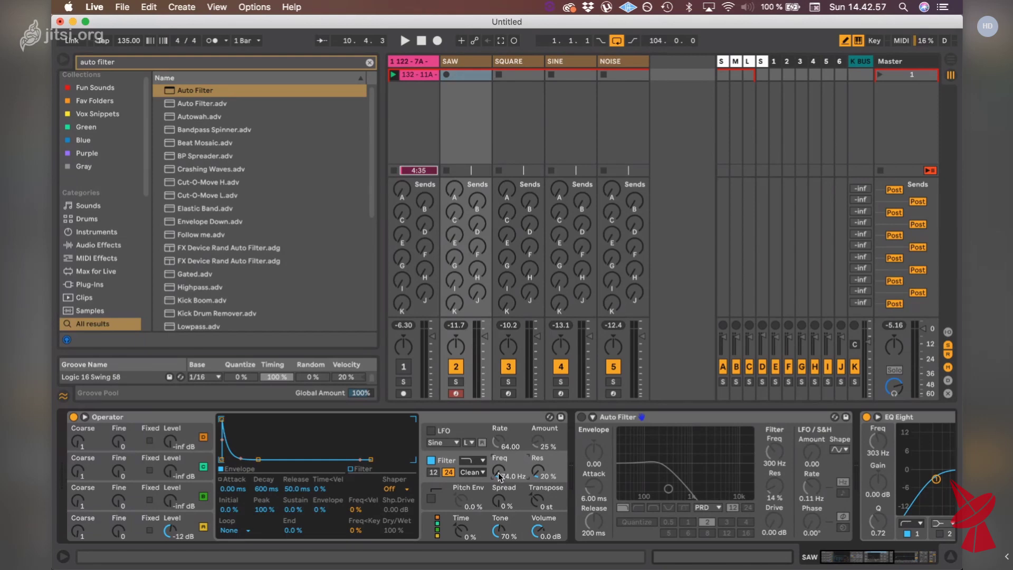
scroll(498, 476, "up", 10)
scroll(498, 479, "up", 1)
right_click(501, 478)
left_click(501, 482)
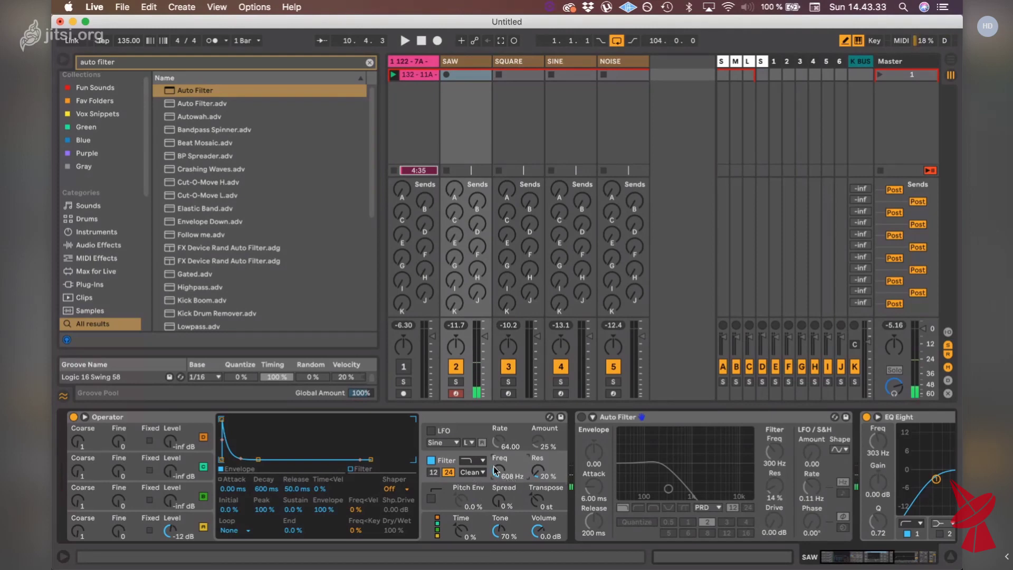
- Set Operator's filter frequency to 600 Hz and the filter's envelope amount to 100 %
left_click(238, 490)
left_click(267, 510)
left_click_drag(499, 470, 495, 473)
double_click(495, 472)
left_click(293, 511)
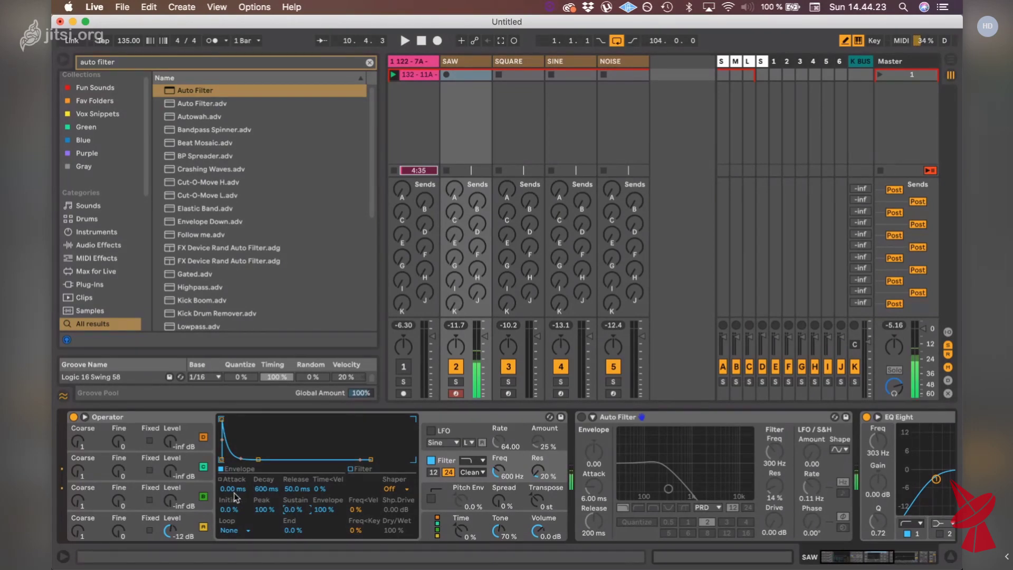
- Lower Operator's filter frequency to about 334 Hz, then reset it to 600 Hz and show the filter envelope
mouse_move(499, 476)
left_mouse_down()
mouse_move(513, 468)
mouse_move(500, 476)
left_mouse_up()
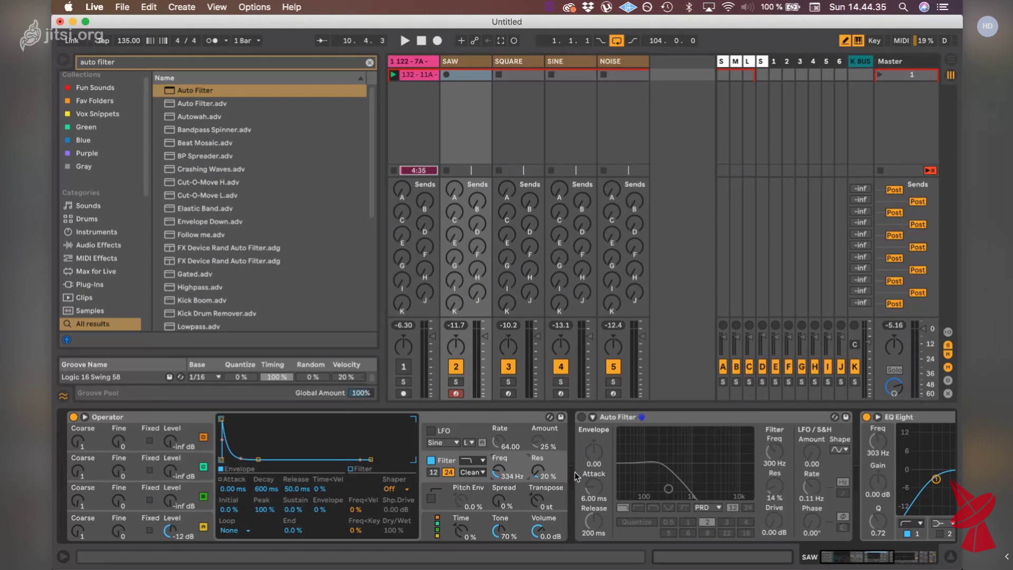
type("600")
key("Return")
left_click(199, 520)
left_click(456, 460)
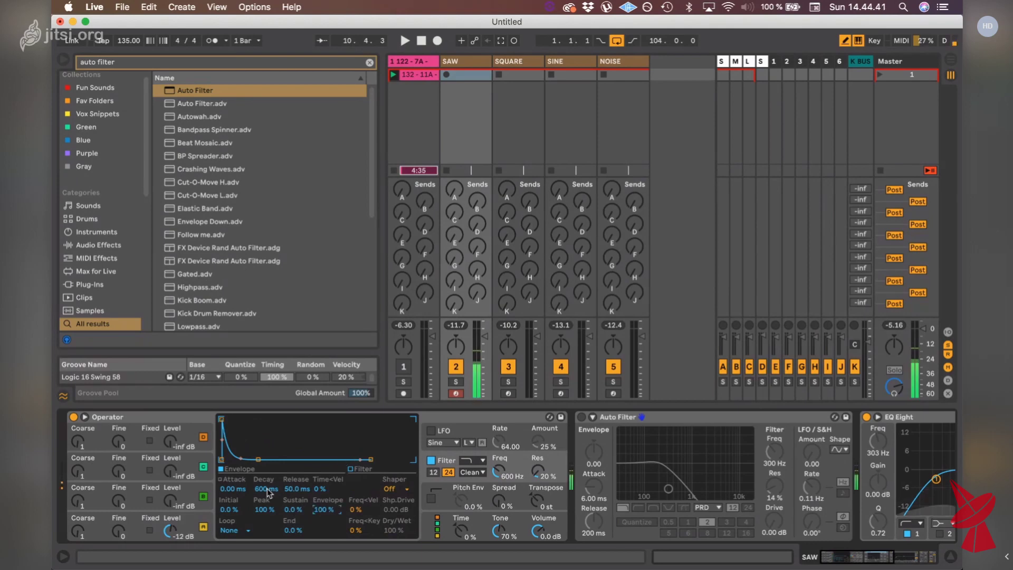
- Lengthen the filter envelope's decay to about 2.29 s, check oscillator A's envelope, then shorten the filter decay to about 447 ms
left_click_drag(267, 489, 269, 491)
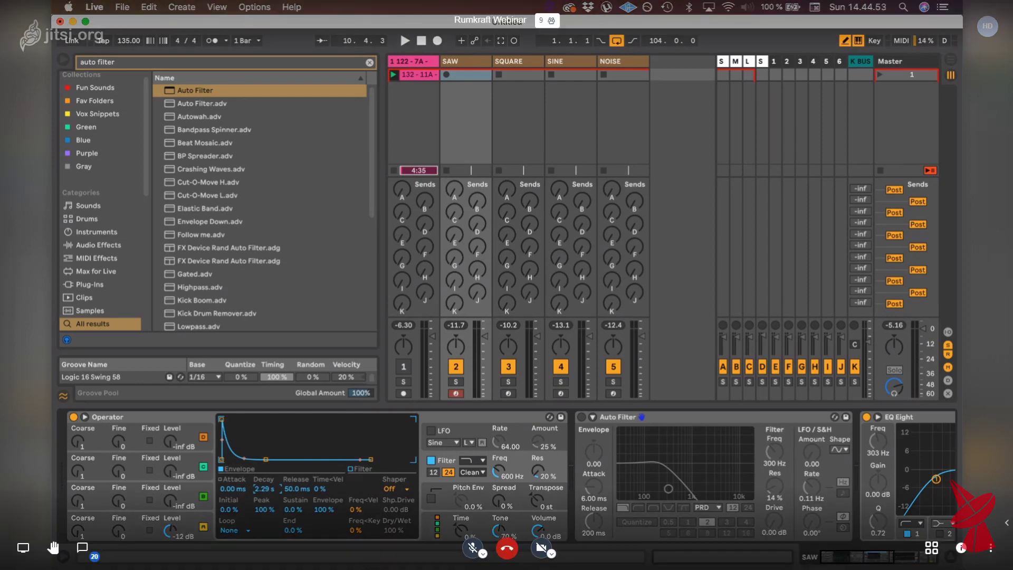
left_click(191, 528)
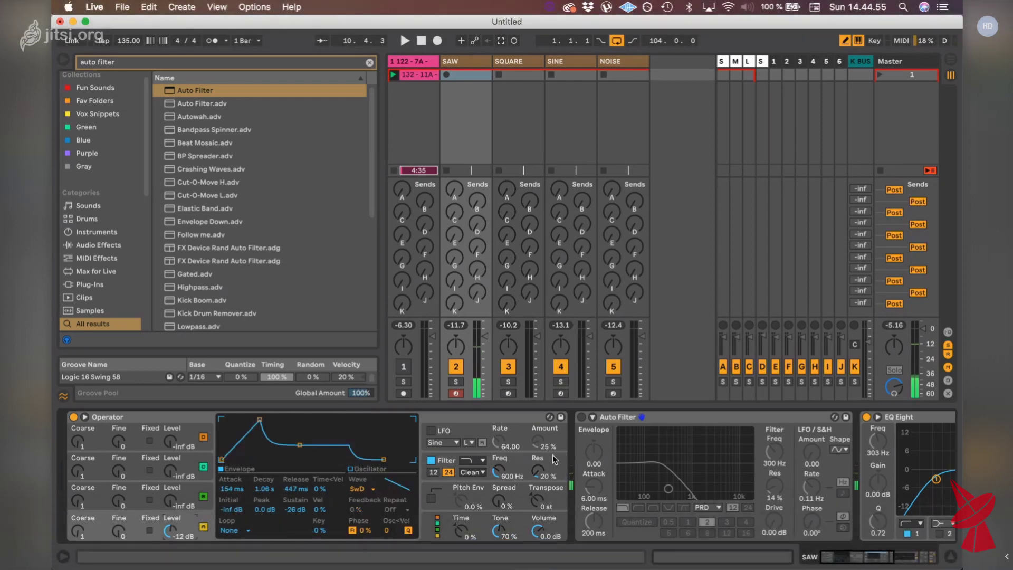
left_click(511, 460)
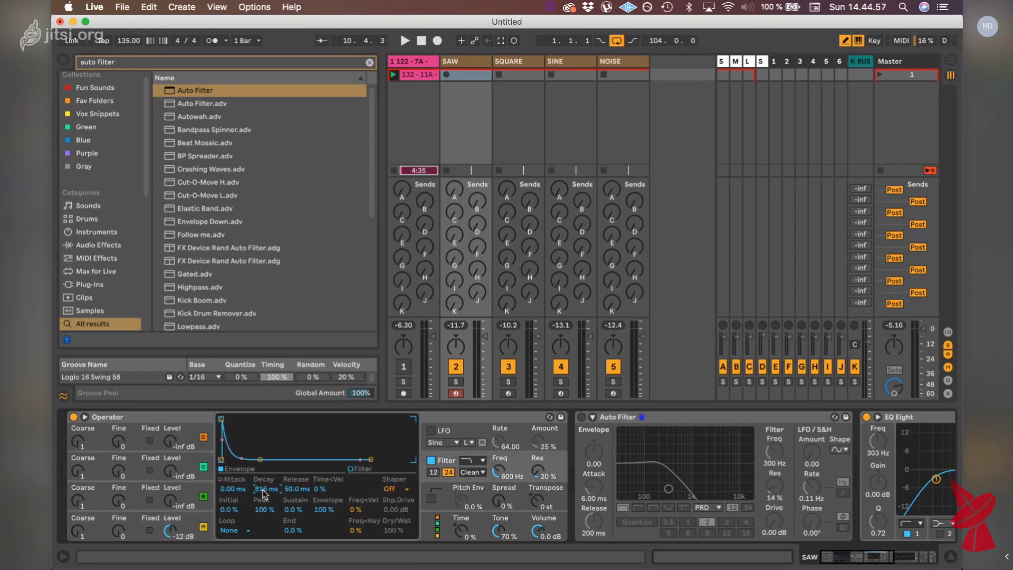
scroll(262, 493, "down", 5)
scroll(262, 493, "down", 10)
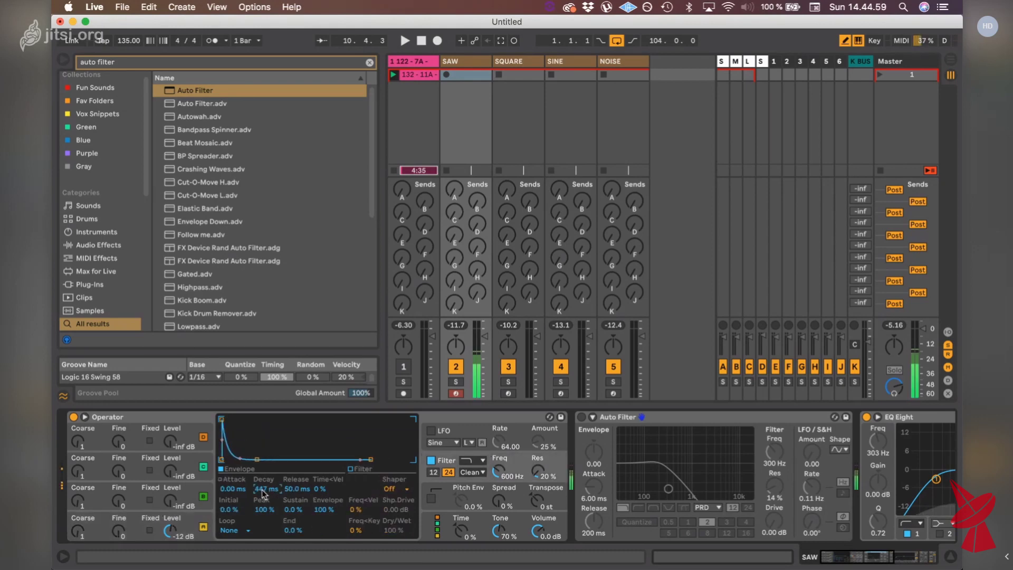
- Lengthen the filter envelope's decay to about 2.10 s and lower Operator's filter frequency to about 105 Hz
scroll(263, 492, "up", 15)
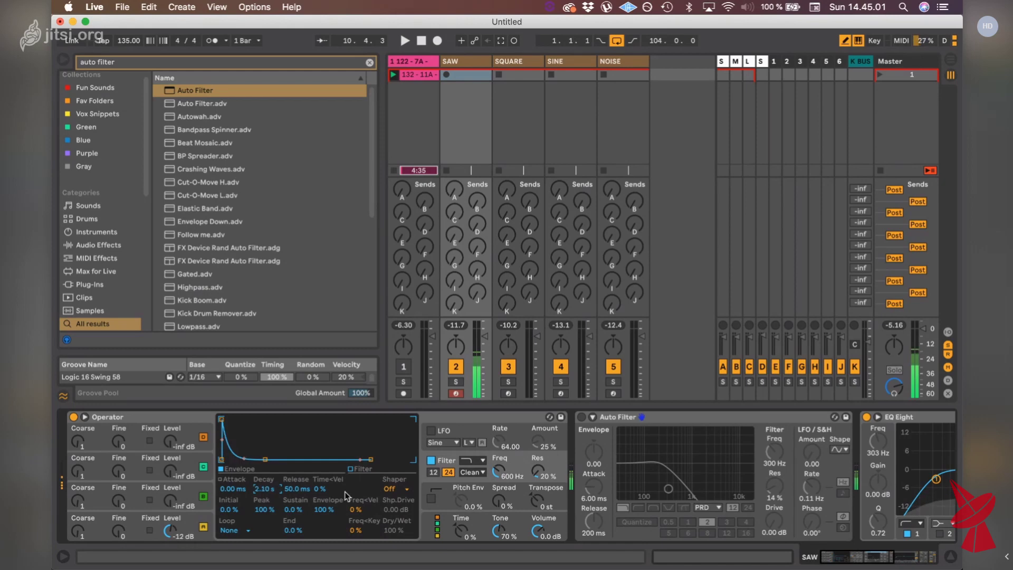
scroll(498, 471, "down", 2)
scroll(498, 471, "down", 5)
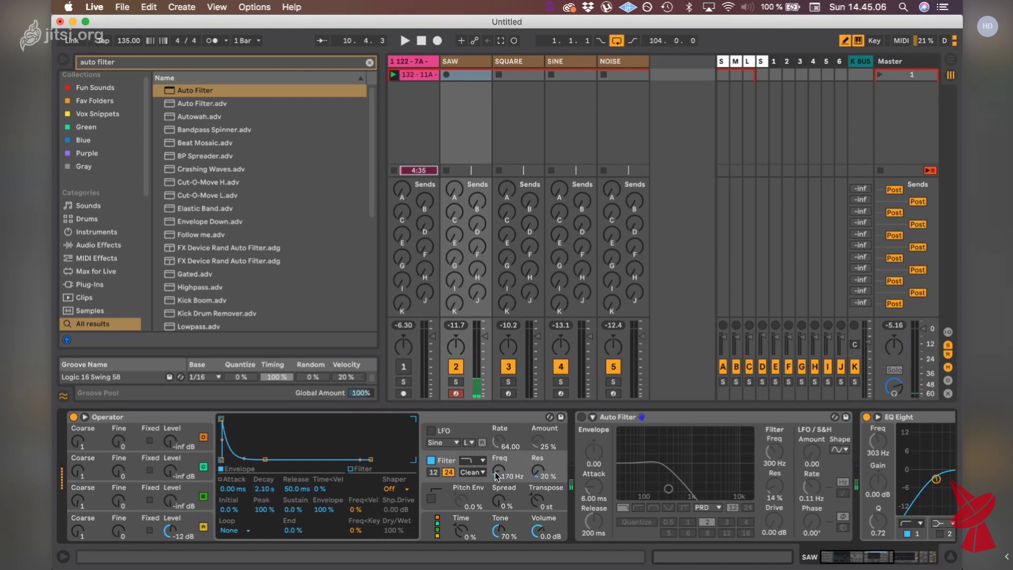
scroll(500, 473, "down", 3)
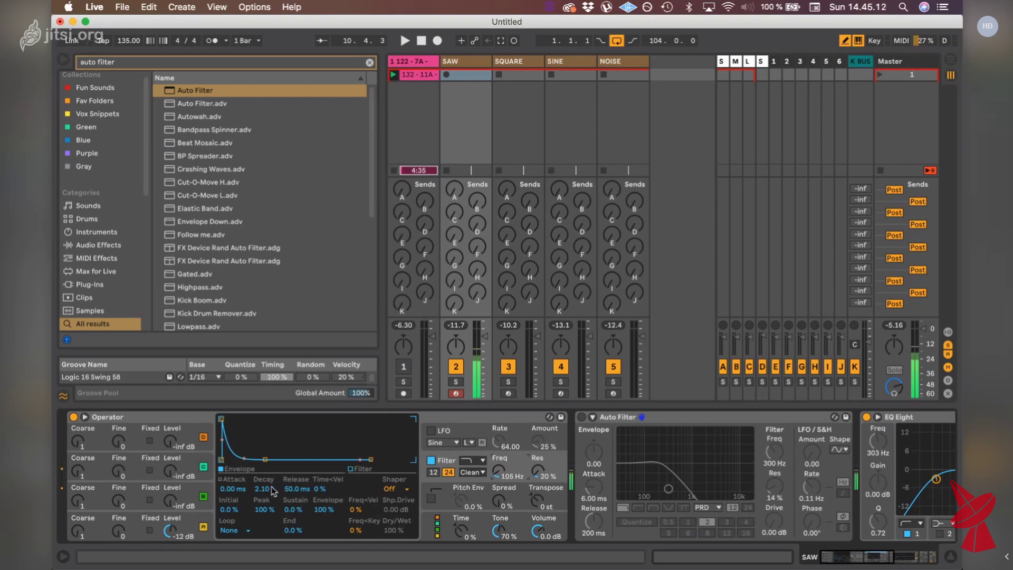
- Shorten the filter envelope's decay to about 410 ms and set its attack to about 49.2 ms after trying longer attacks
scroll(271, 489, "down", 5)
scroll(272, 486, "down", 3)
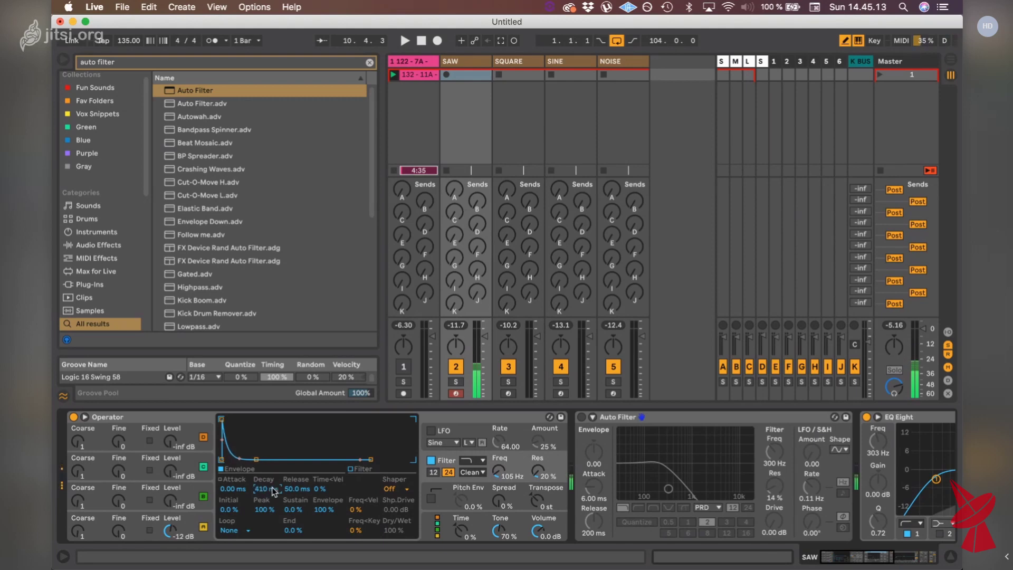
scroll(230, 493, "up", 6)
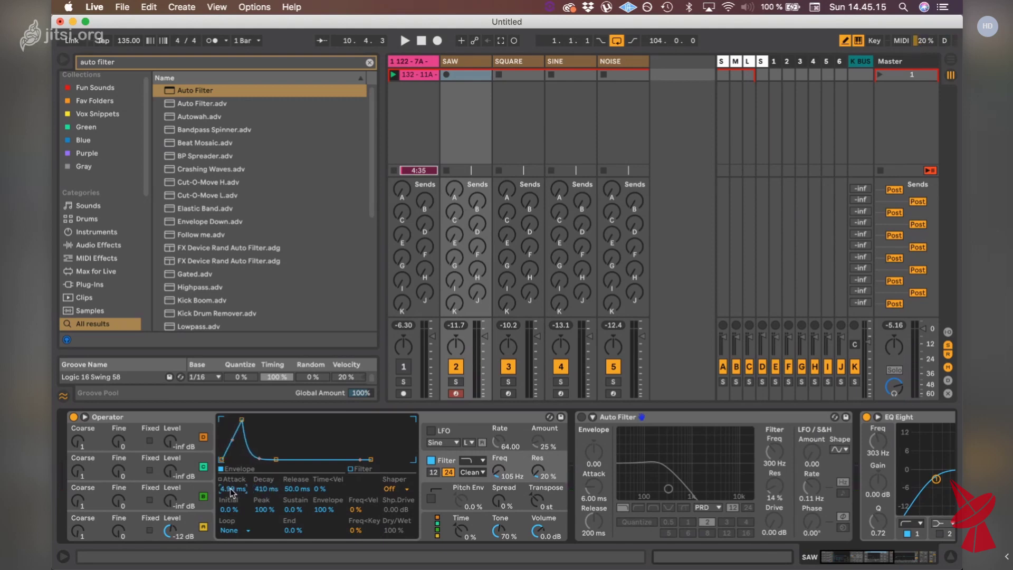
scroll(230, 492, "up", 3)
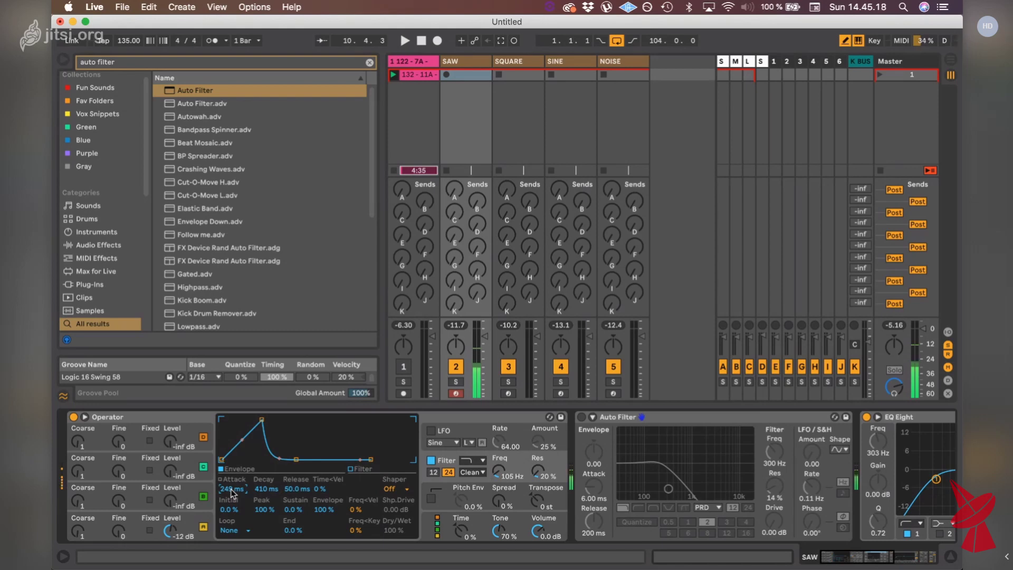
scroll(230, 492, "down", 4)
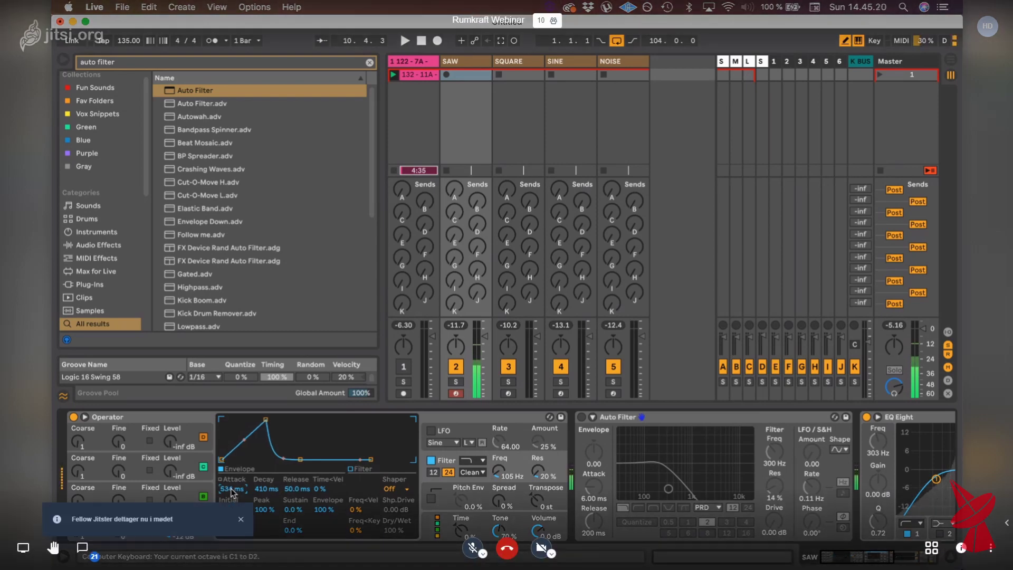
scroll(231, 493, "down", 2)
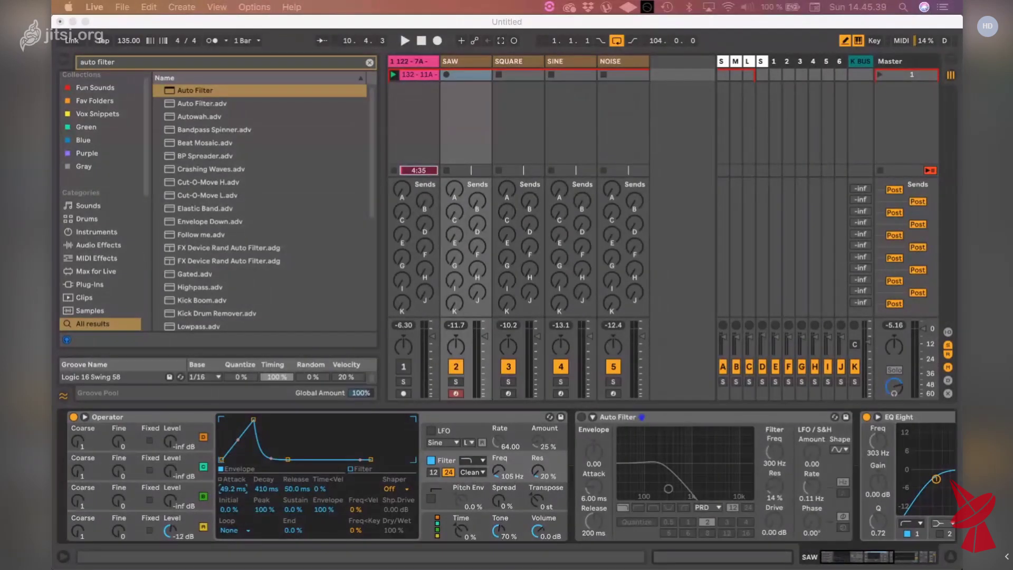
- Check the NOISE track's Operator, return to the SAW track, and compare oscillator A's envelope with the filter envelope
left_click(645, 163)
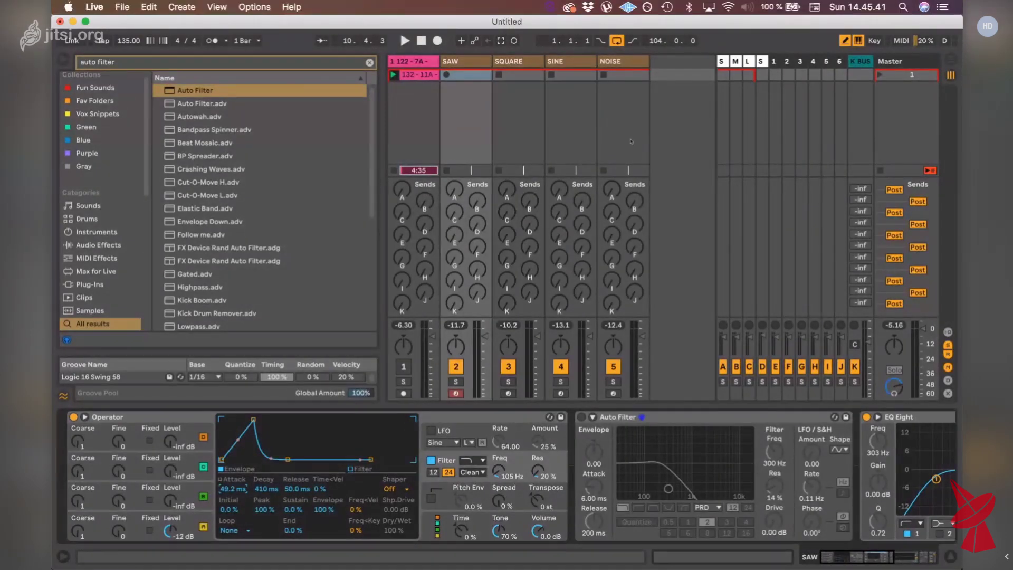
left_click(556, 117)
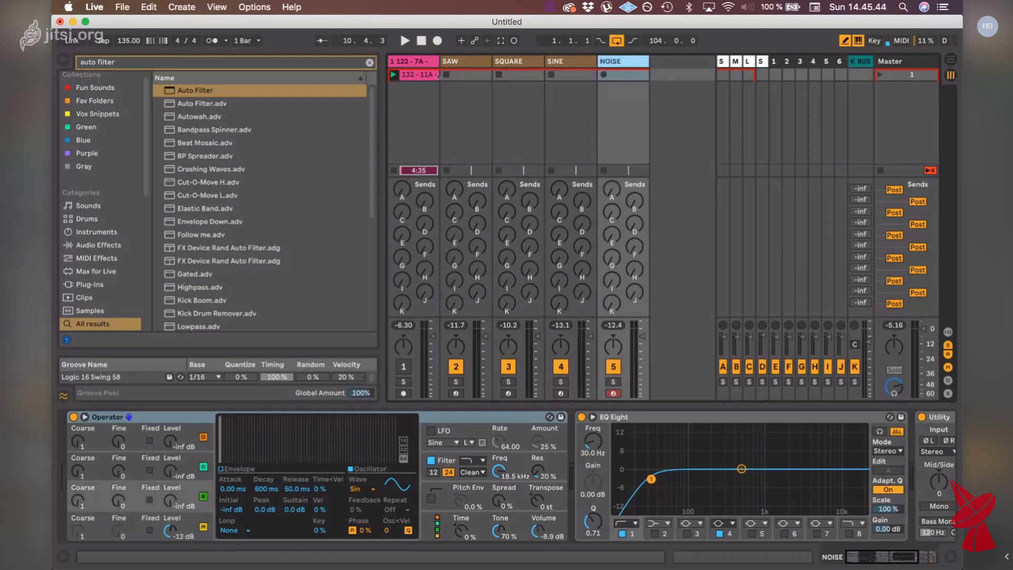
left_click(454, 61)
left_click(500, 471)
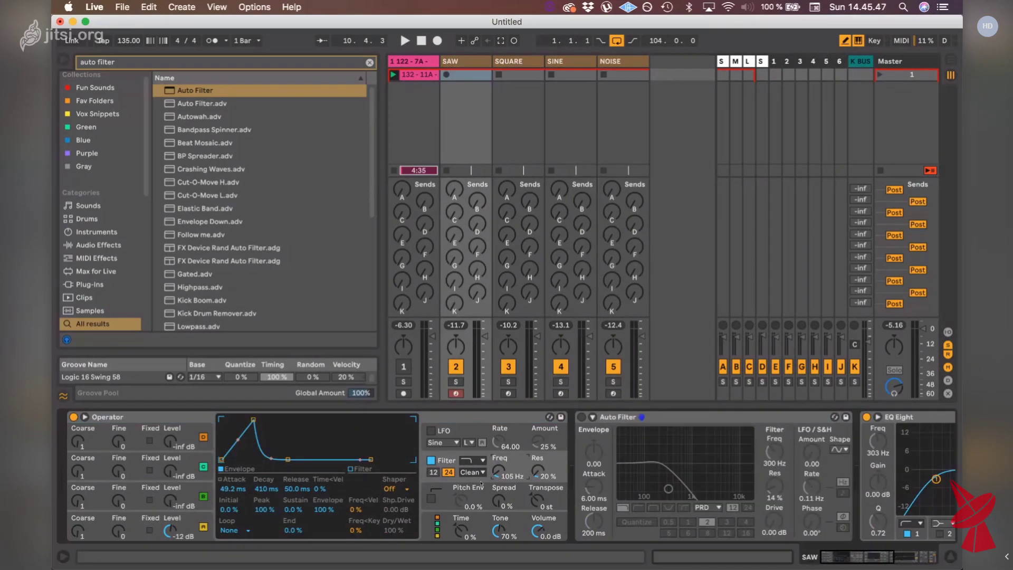
left_click(182, 521)
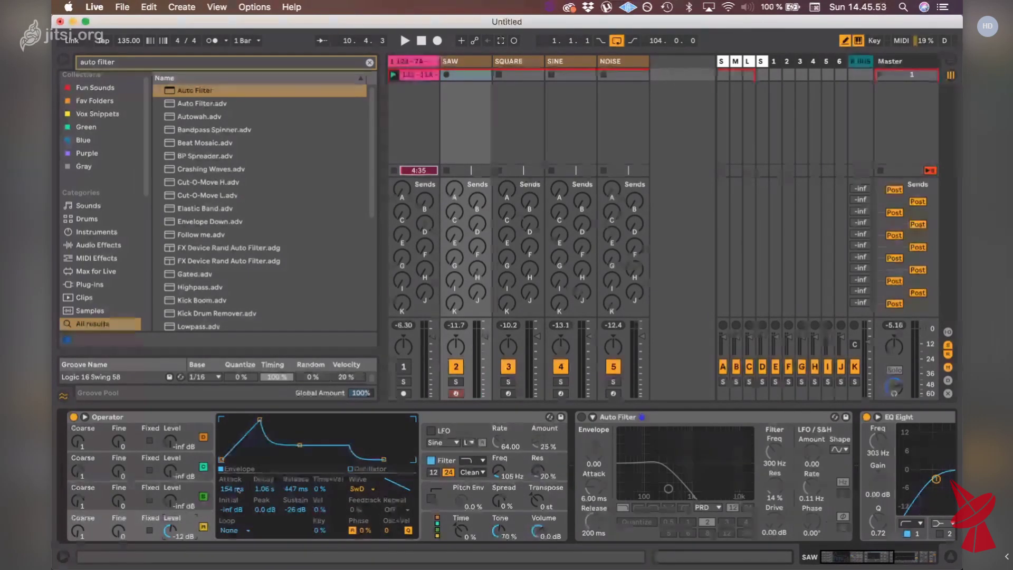
left_click(521, 465)
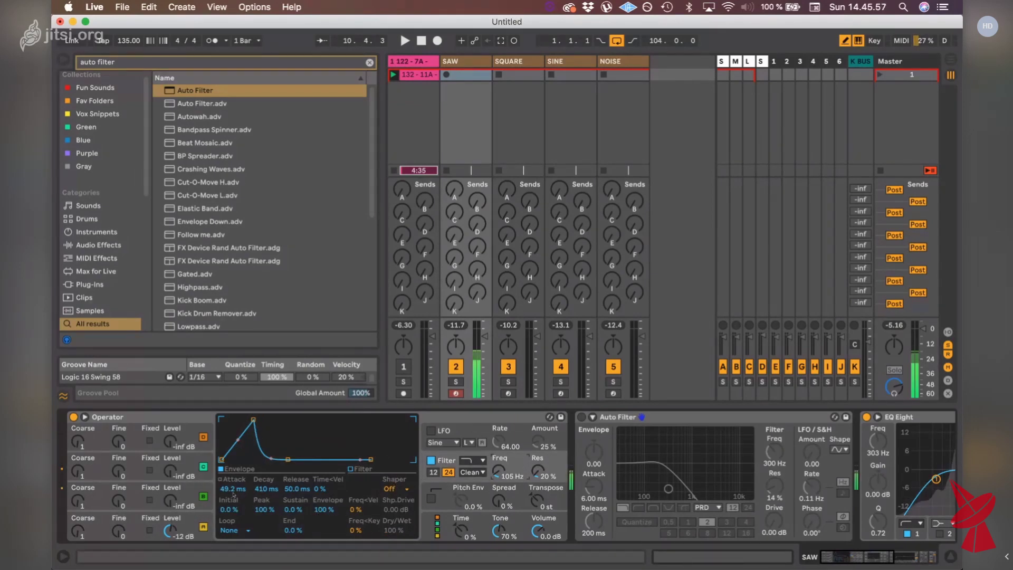
- Try a filter attack of about 485 ms, reset it to 0 ms, and raise the filter frequency to about 408 Hz
left_click_drag(231, 488, 235, 490)
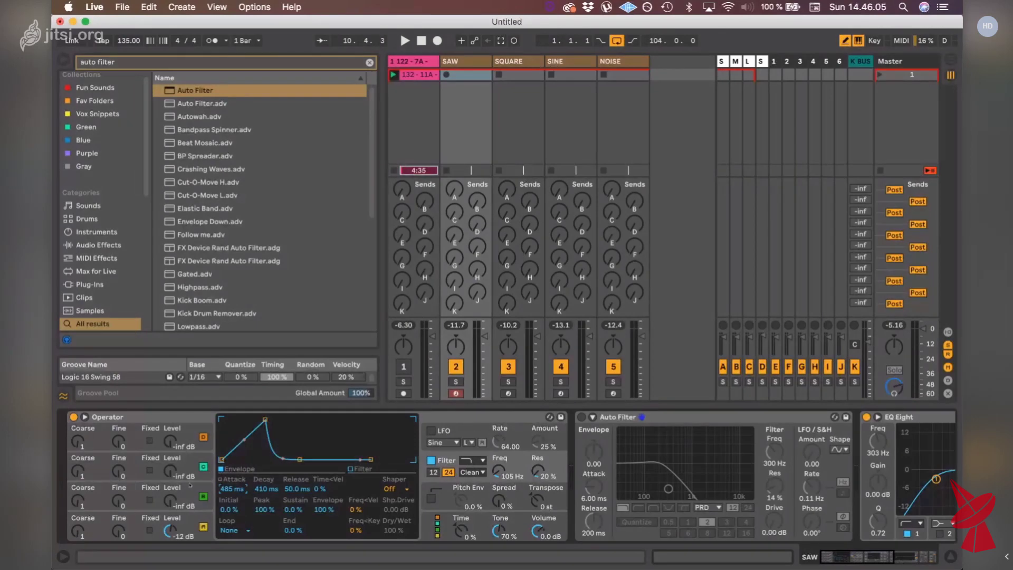
left_click_drag(231, 489, 231, 527)
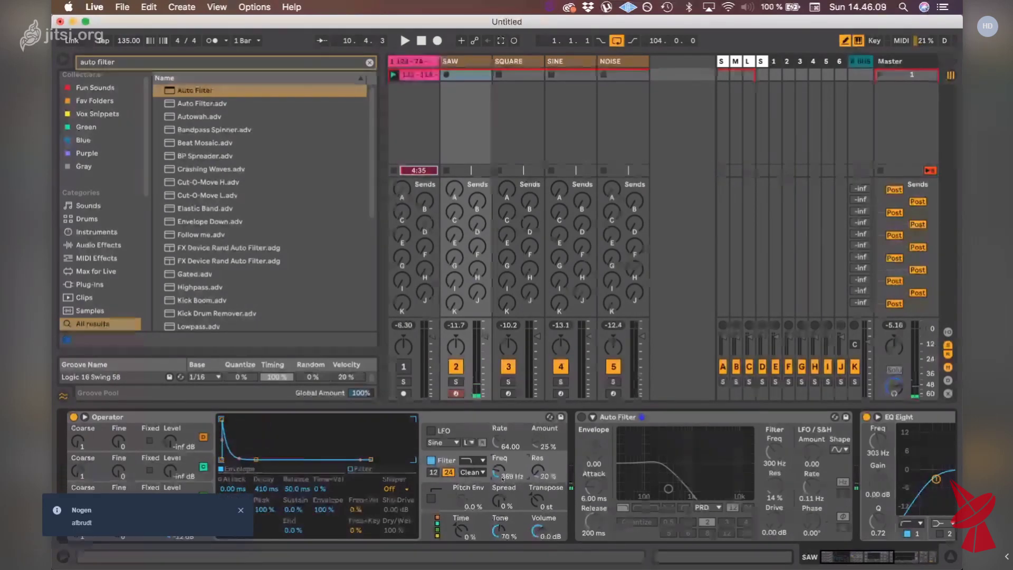
left_click_drag(503, 479, 503, 458)
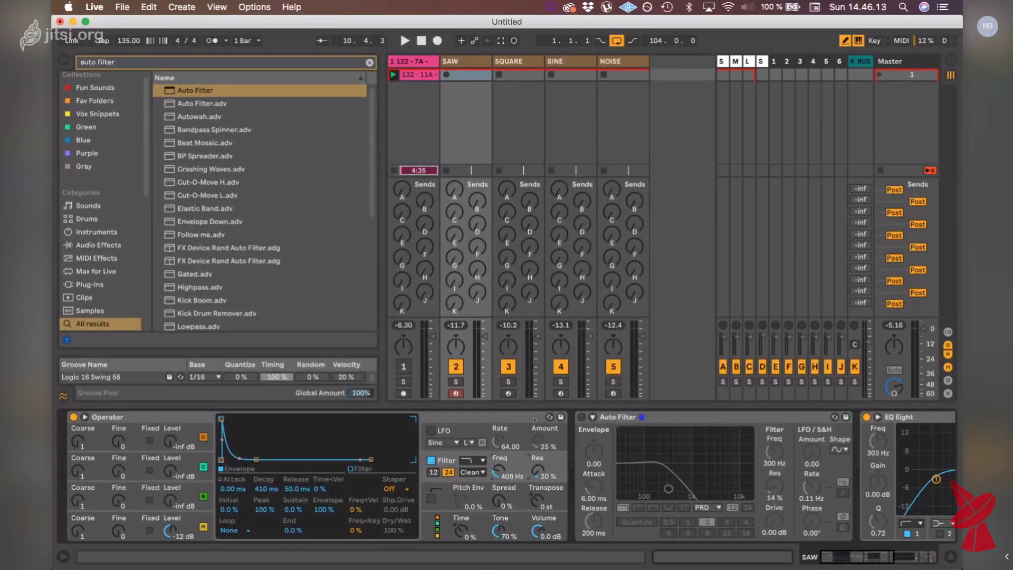
- Try a filter frequency of 100 Hz on the SAW track's Operator, and finish by setting it to 1 kHz
left_click_drag(508, 479, 508, 469)
type("100")
key("Return")
type("1")
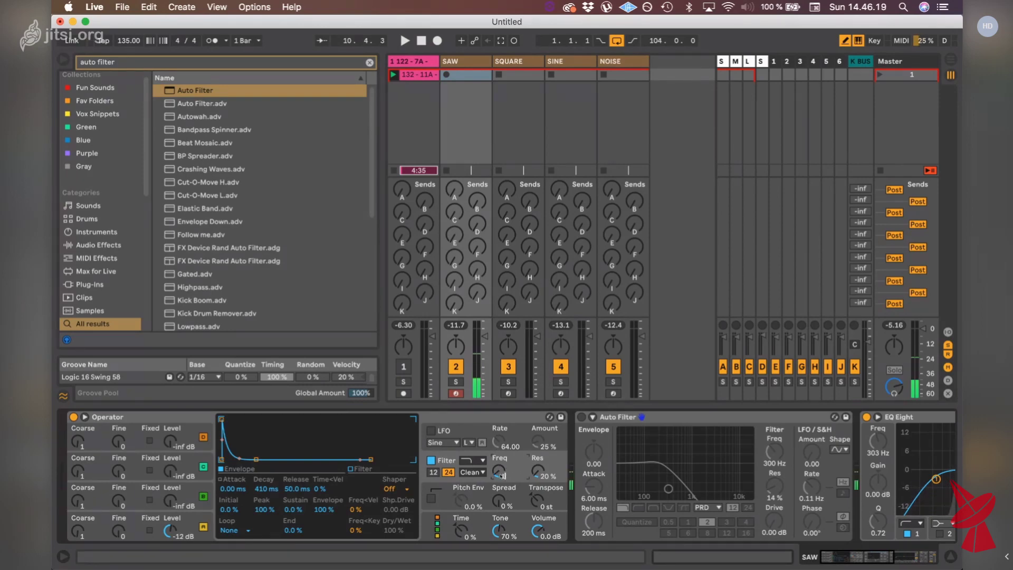
type("000")
key("Return")
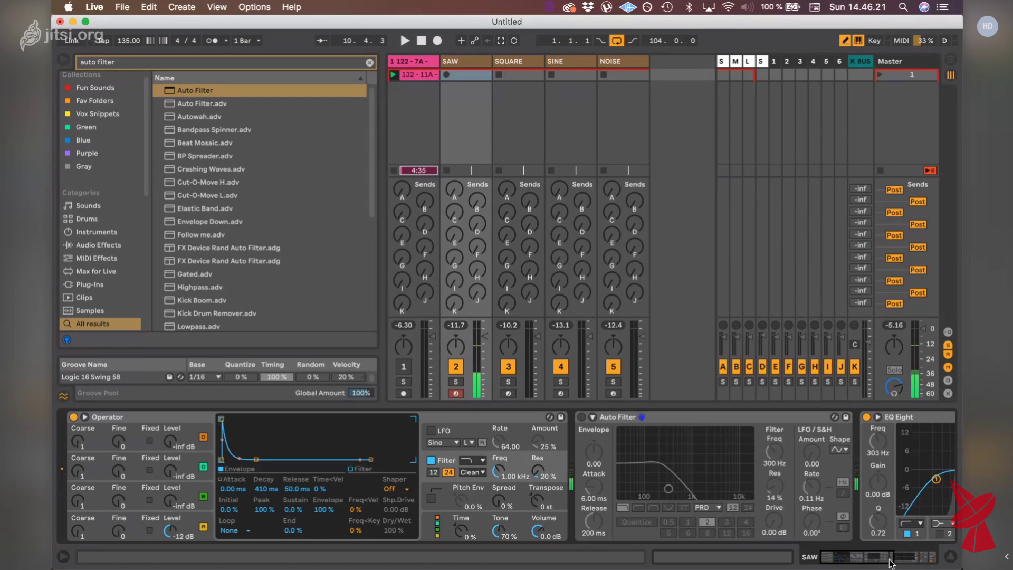
- Play a note while viewing its spectrum in the SAW track's EQ Eight, and return to the Operator device
left_click_drag(889, 563, 863, 564)
left_click(918, 558)
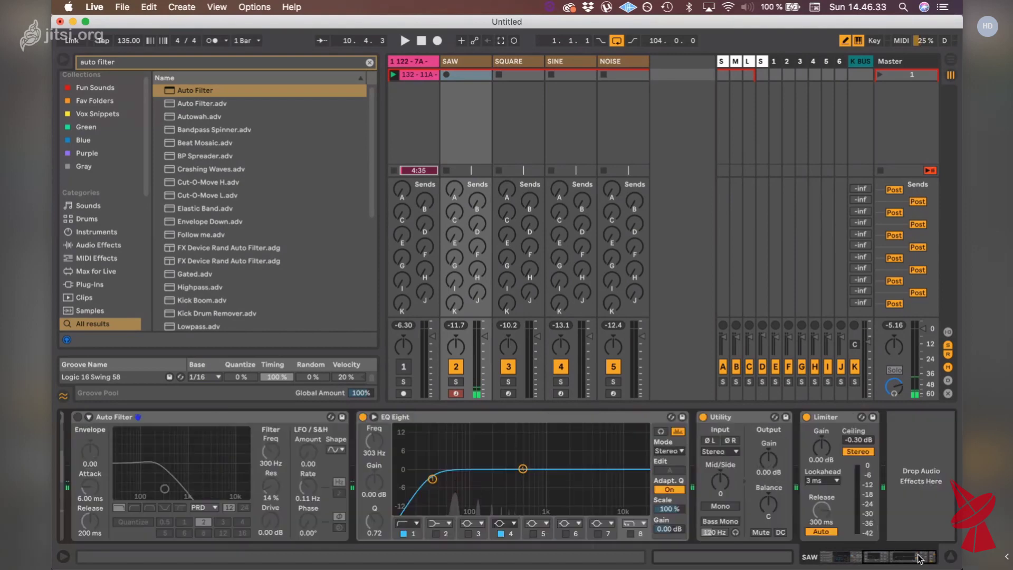
left_click_drag(918, 558, 902, 558)
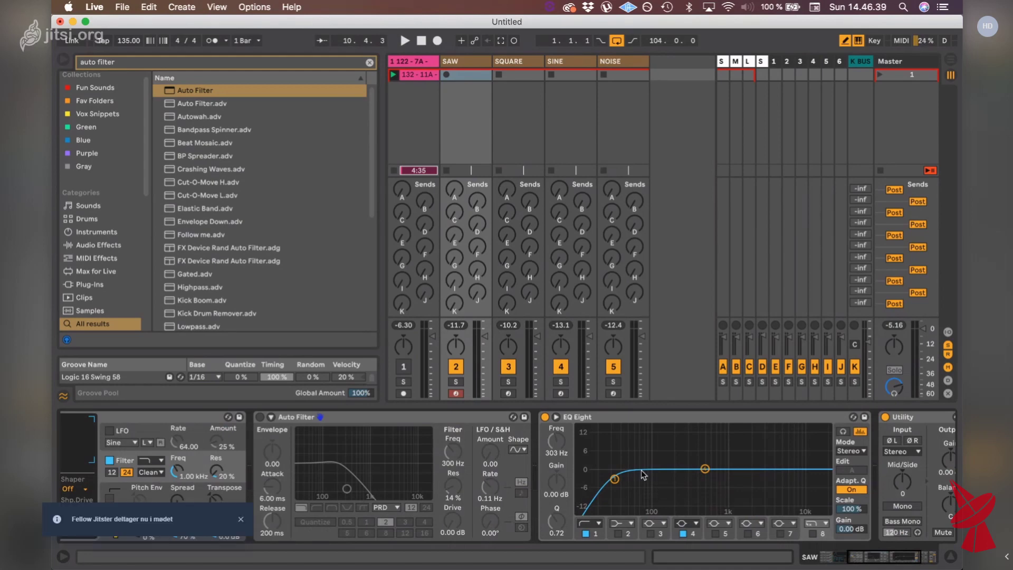
key("a")
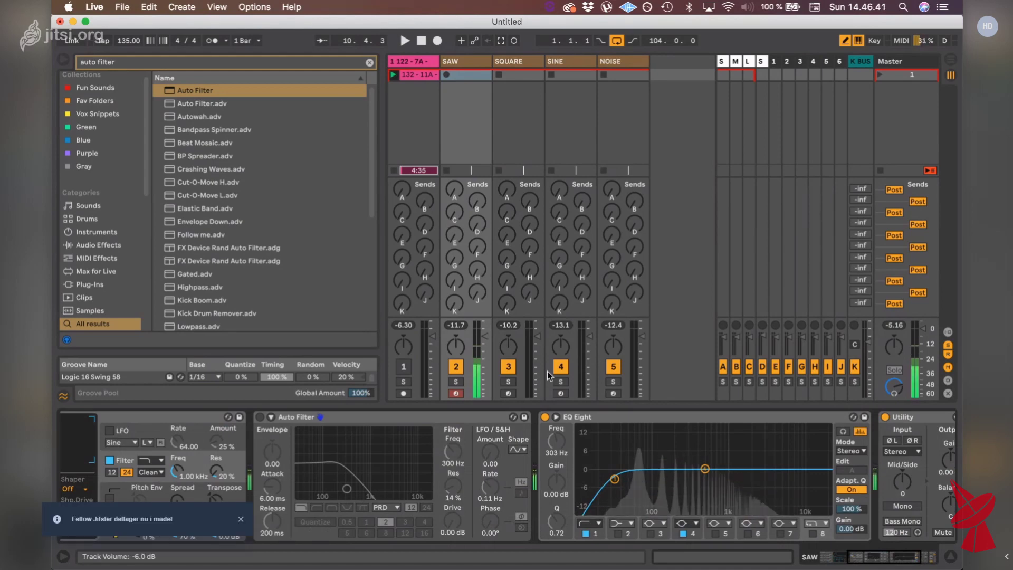
left_click_drag(902, 557, 866, 557)
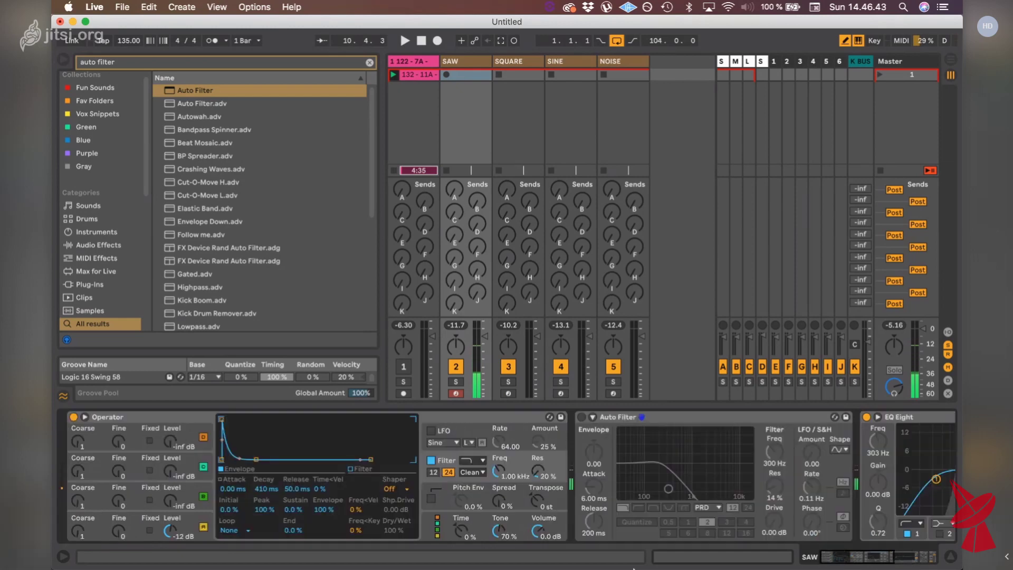
- Compare the SAW Operator's filter envelope with oscillator A's envelope, ending on oscillator A's settings
left_click(507, 520)
left_click(516, 469)
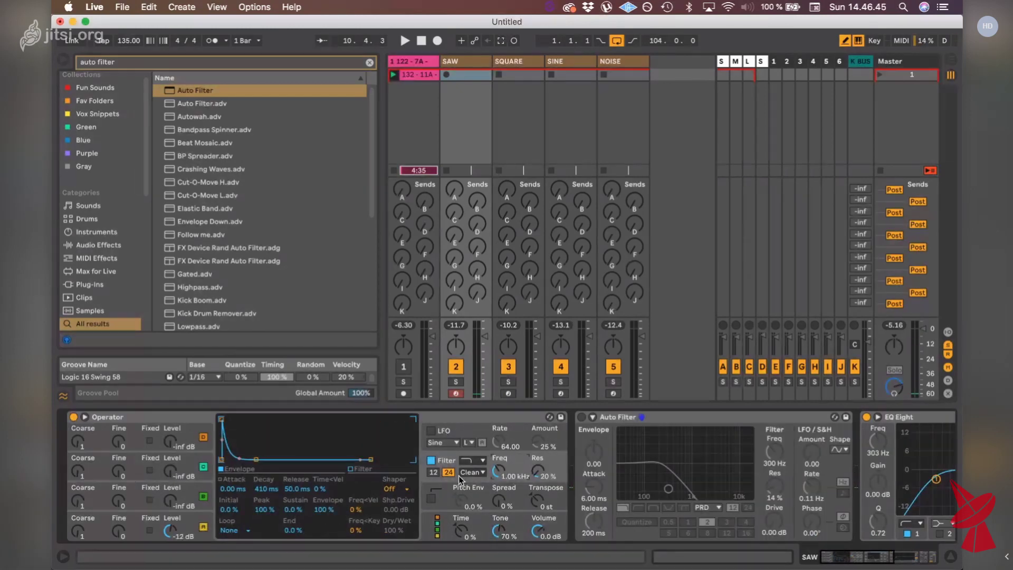
left_click(174, 521)
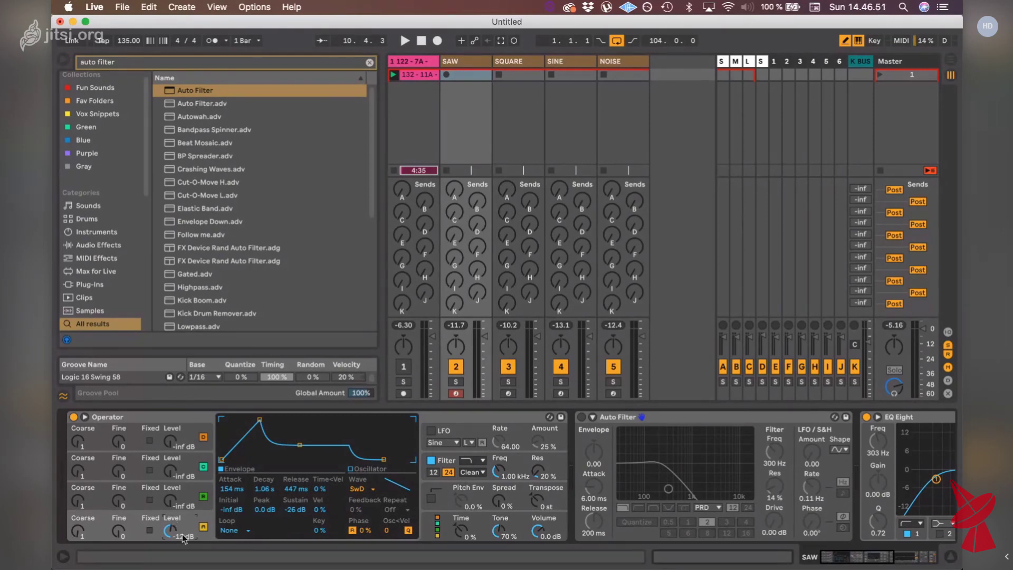
left_click(506, 472)
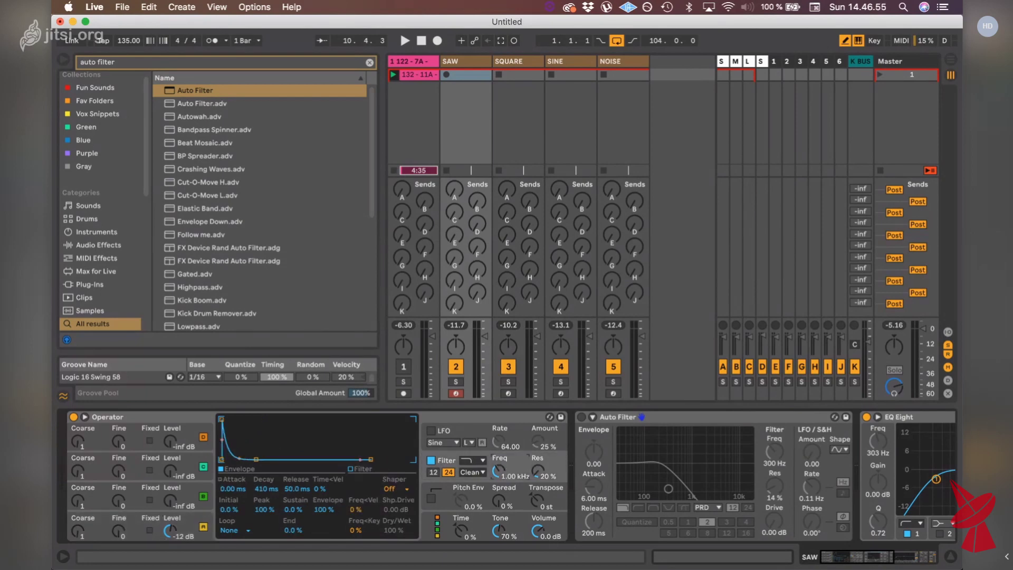
left_click(177, 534)
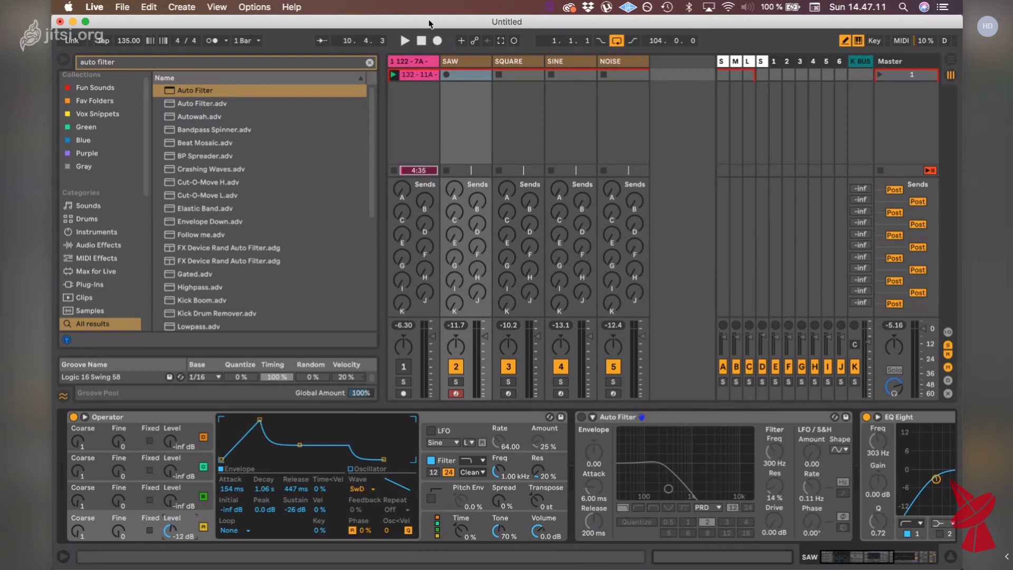
- Compare the Operator devices of the SAW and NOISE tracks, ending on the SAW track
left_click(448, 62)
left_click(622, 62)
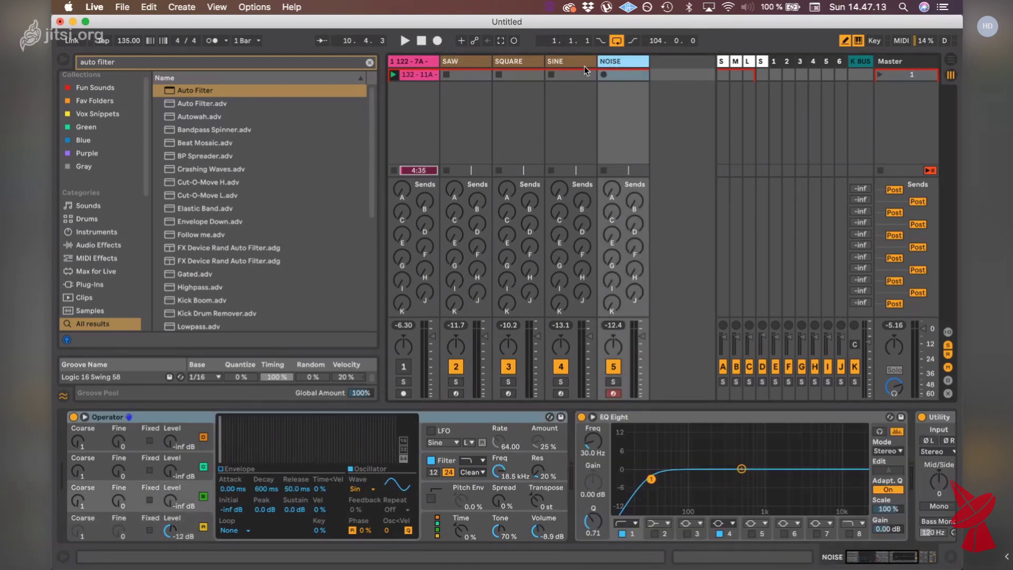
left_click(461, 62)
left_click(629, 61)
left_click(464, 60)
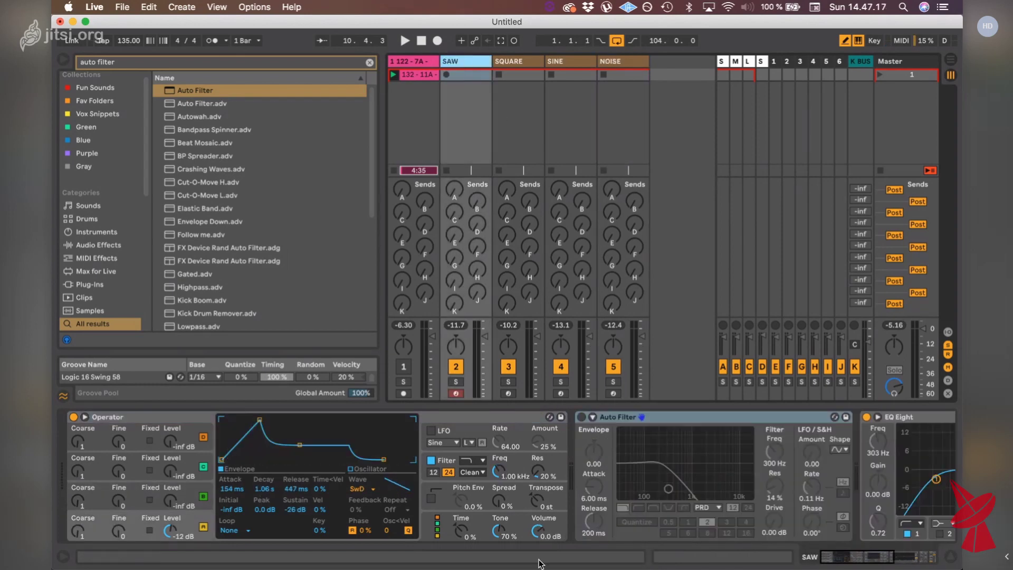
- Change Operator's algorithm to the one with all four oscillators in parallel, and show oscillator A's settings again
left_click(505, 534)
left_click(394, 428)
left_click(169, 520)
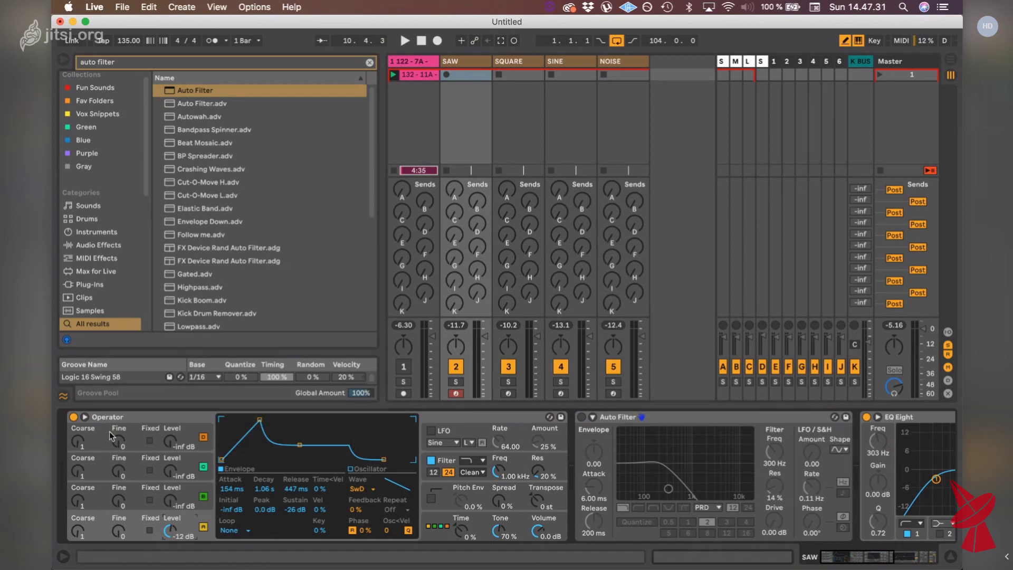
- Set oscillator B's waveform to Noise White and play notes to audition the SAW track
left_click(178, 489)
left_click(360, 486)
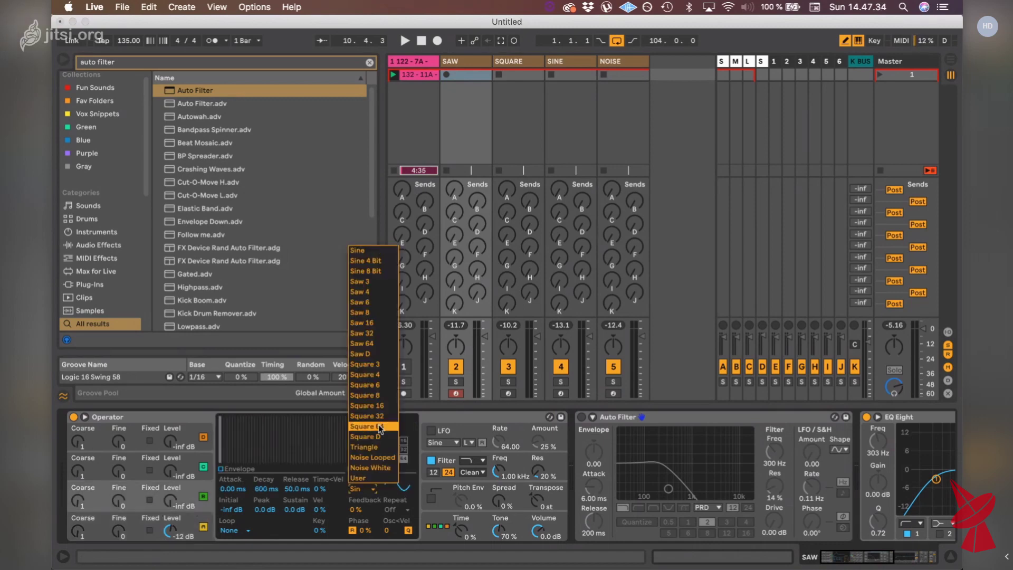
left_click(376, 467)
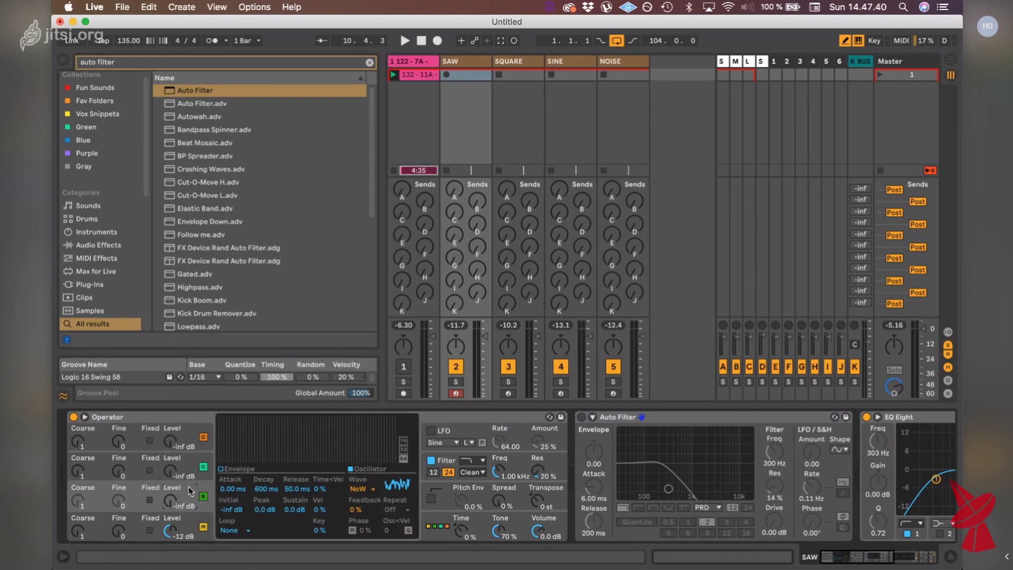
key("a")
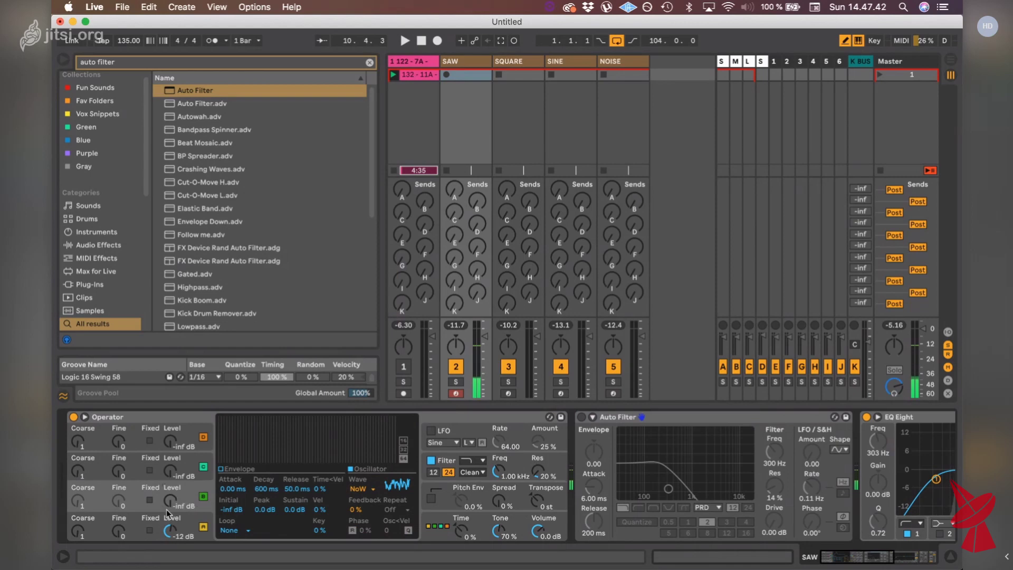
key("a")
- Raise oscillator B's level to about -19 dB, audition the noise, and settle the level at about -25 dB
left_click_drag(175, 502, 175, 481)
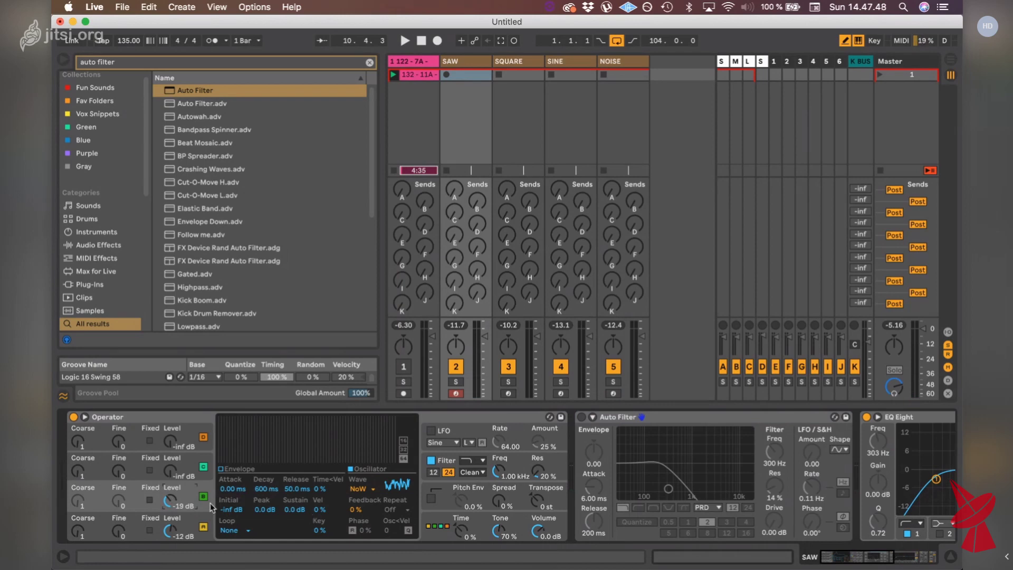
key("a")
left_click_drag(174, 496, 174, 501)
- Try adjusting Operator's filter envelope amount, play a note to audition it, and show oscillator B's settings
left_click(510, 466)
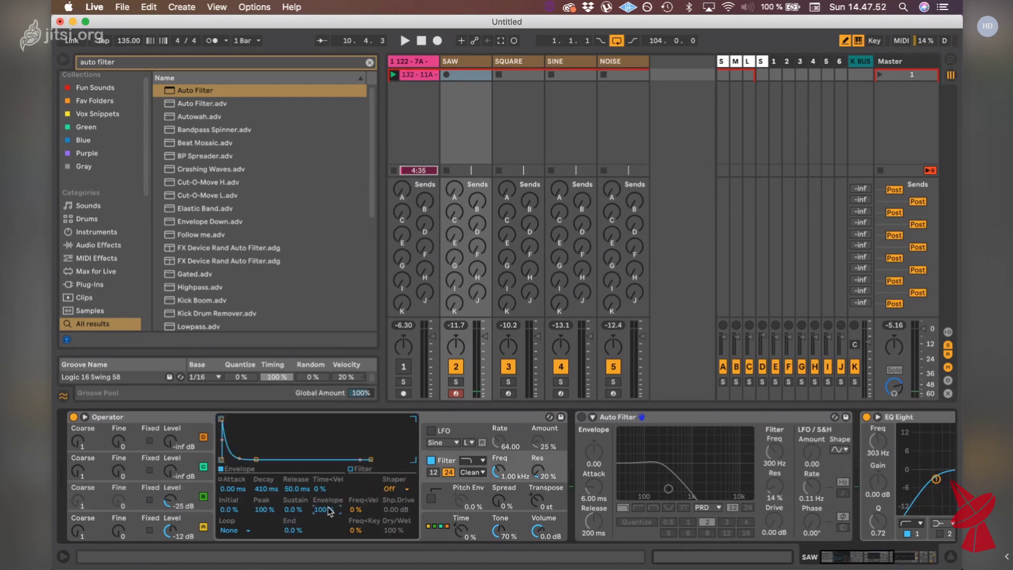
left_click_drag(329, 511, 329, 516)
key("a")
left_click(210, 500)
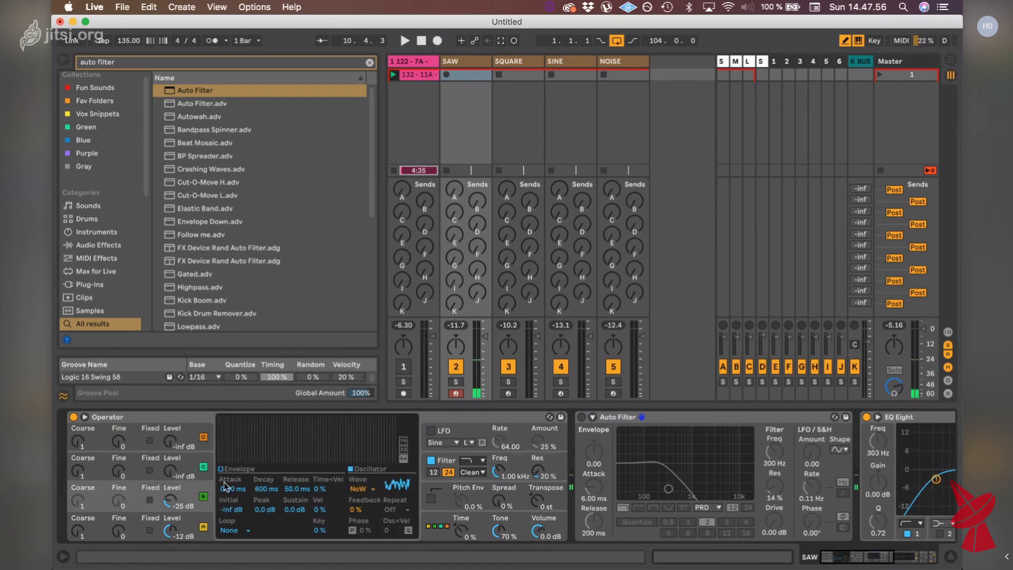
- Lengthen oscillator B's envelope attack to 710 ms, audition the fading noise, and lower oscillator B's level to about -33 dB
left_click_drag(228, 491, 231, 485)
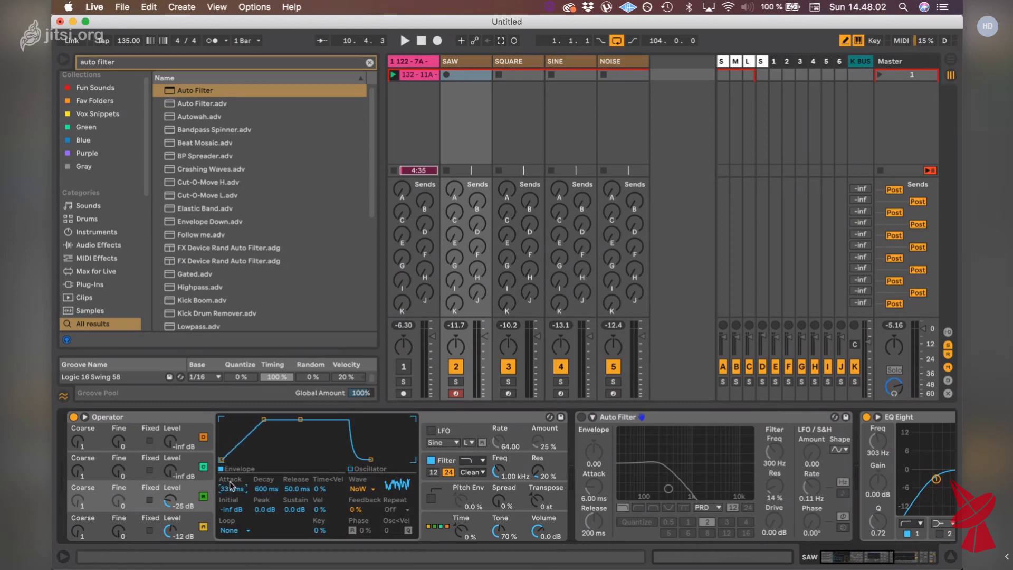
left_click_drag(231, 485, 240, 496)
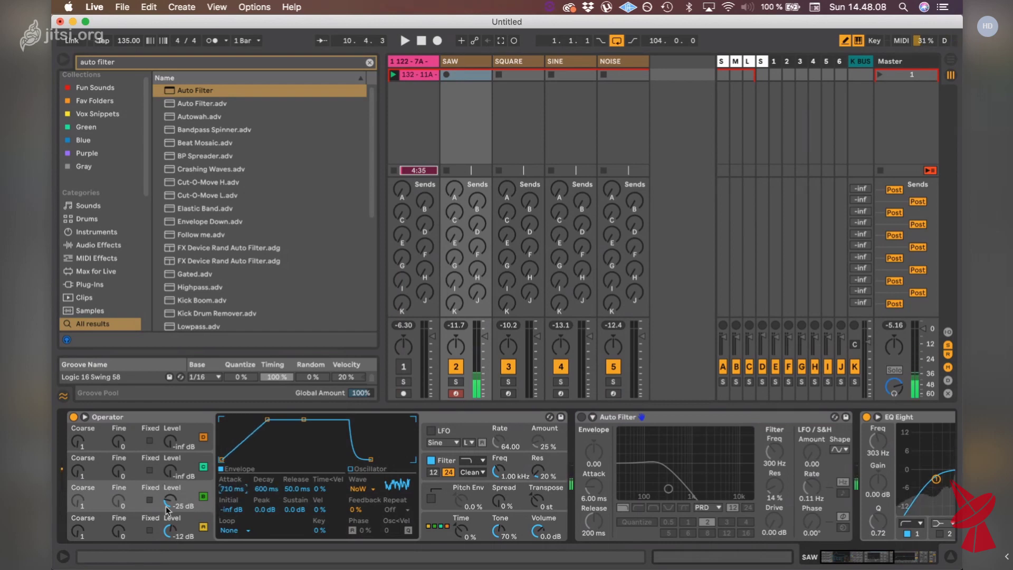
left_click_drag(168, 505, 169, 507)
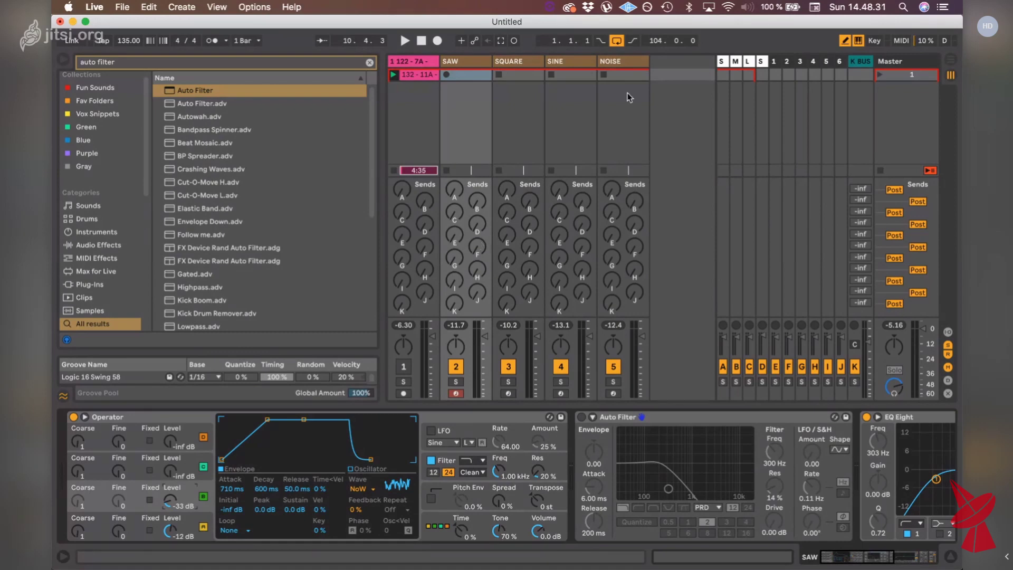
- Compare the Operator devices on the NOISE, SAW, SQUARE and SINE tracks, ending on the SAW track
left_click(612, 62)
left_click(462, 72)
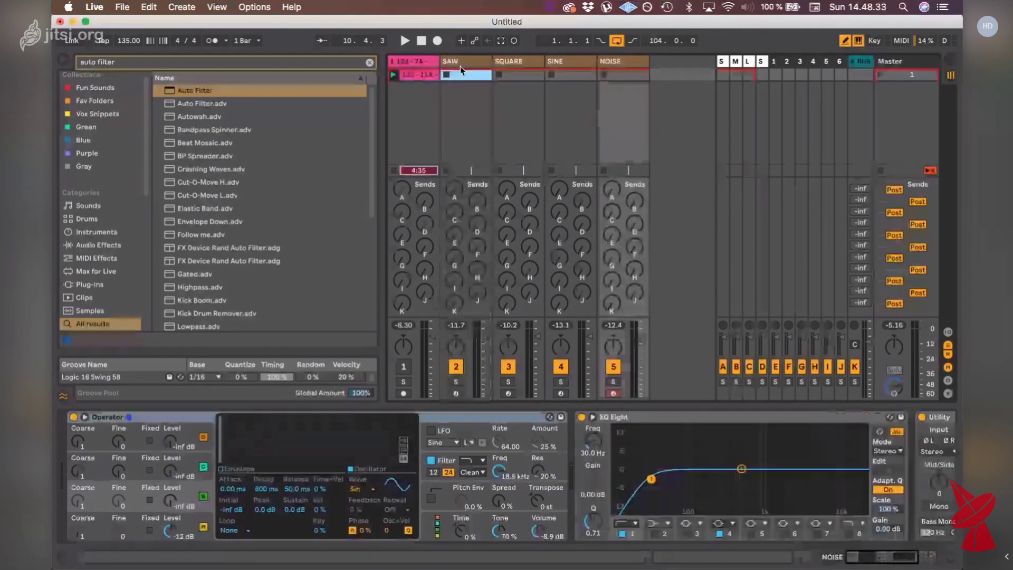
left_click(458, 63)
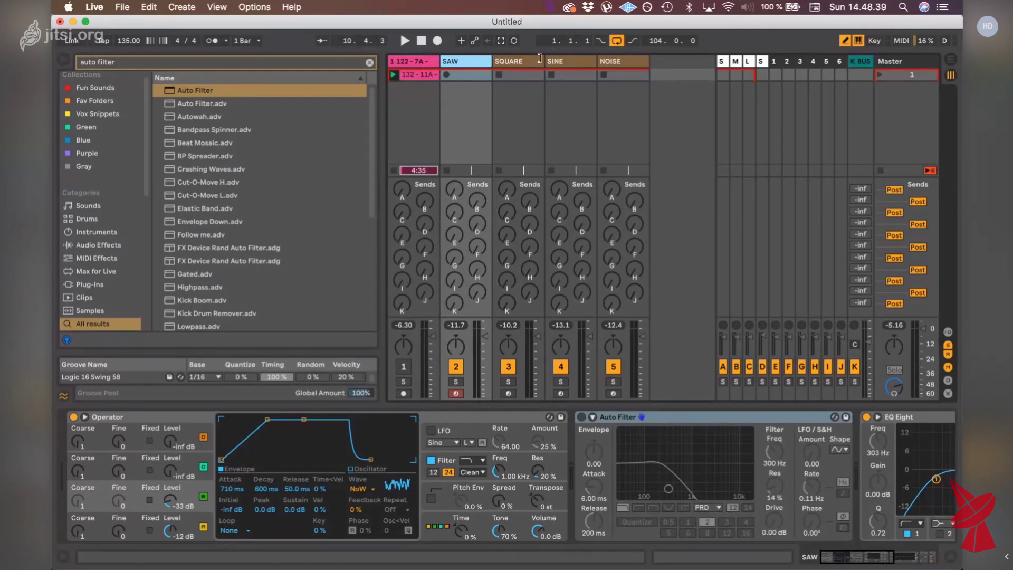
left_click(608, 63)
left_click(468, 61)
left_click(612, 61)
left_click(464, 61)
left_click(514, 61)
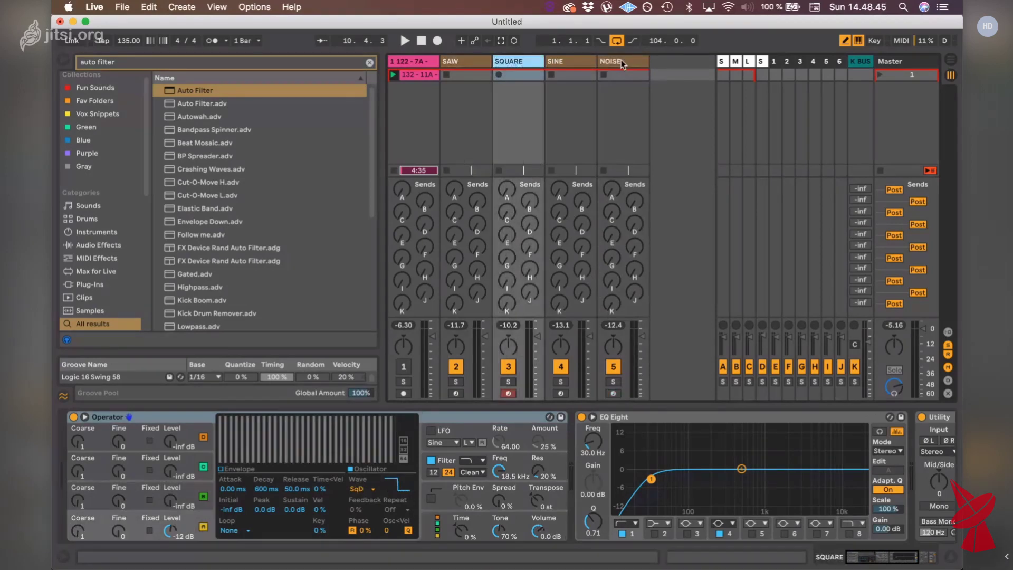
left_click(561, 63)
left_click(516, 65)
left_click(462, 62)
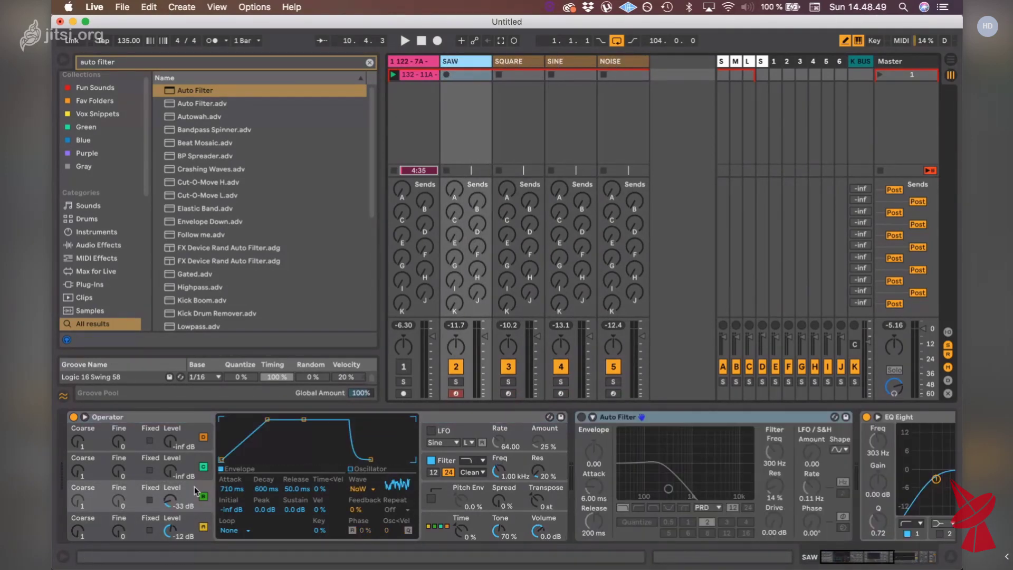
- Review the settings of oscillator A, the filter and the LFO in the SAW track's Operator
left_click(195, 490)
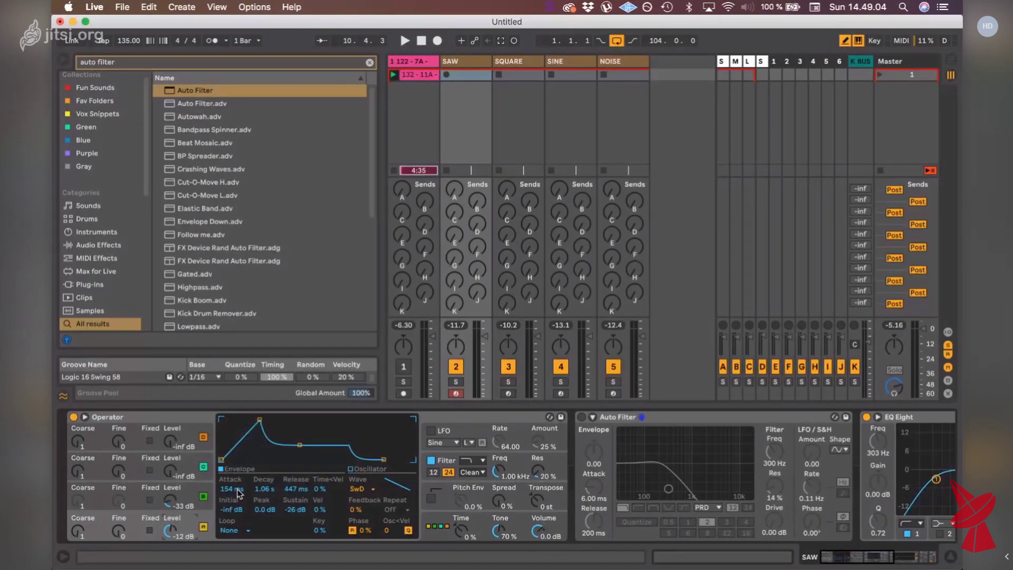
left_click(471, 472)
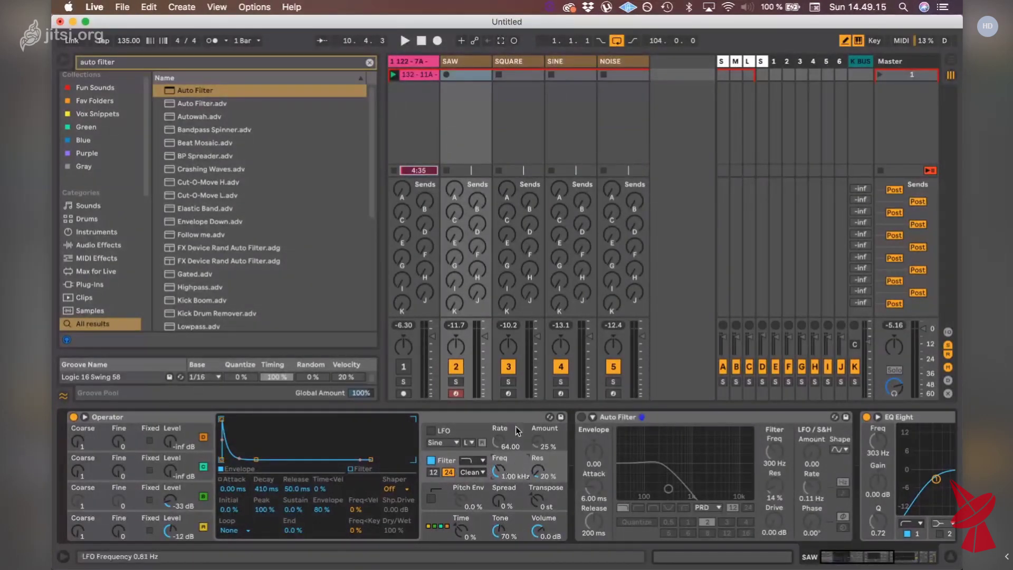
left_click(474, 447)
left_click(489, 457)
left_click(482, 424)
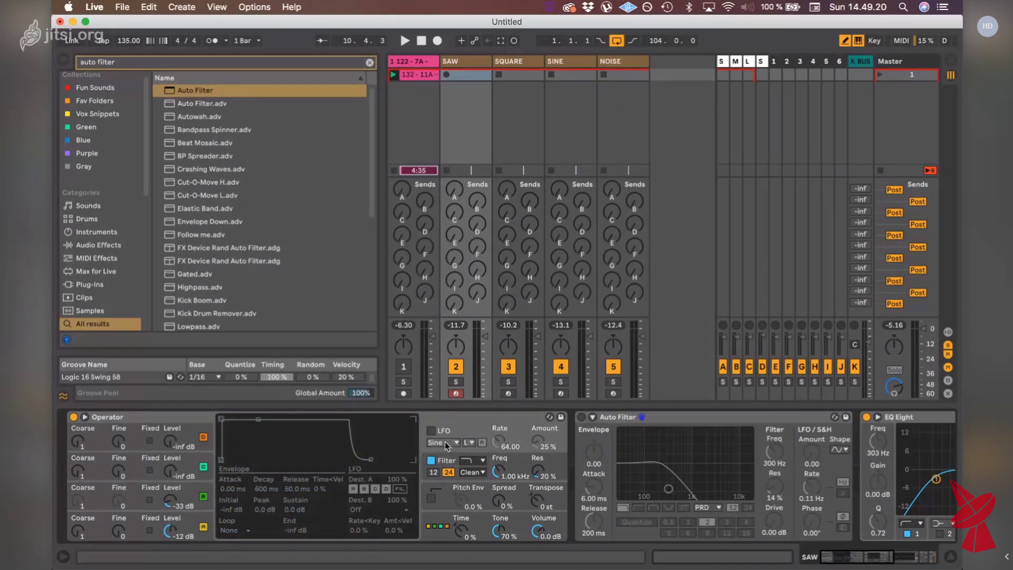
left_click(492, 464)
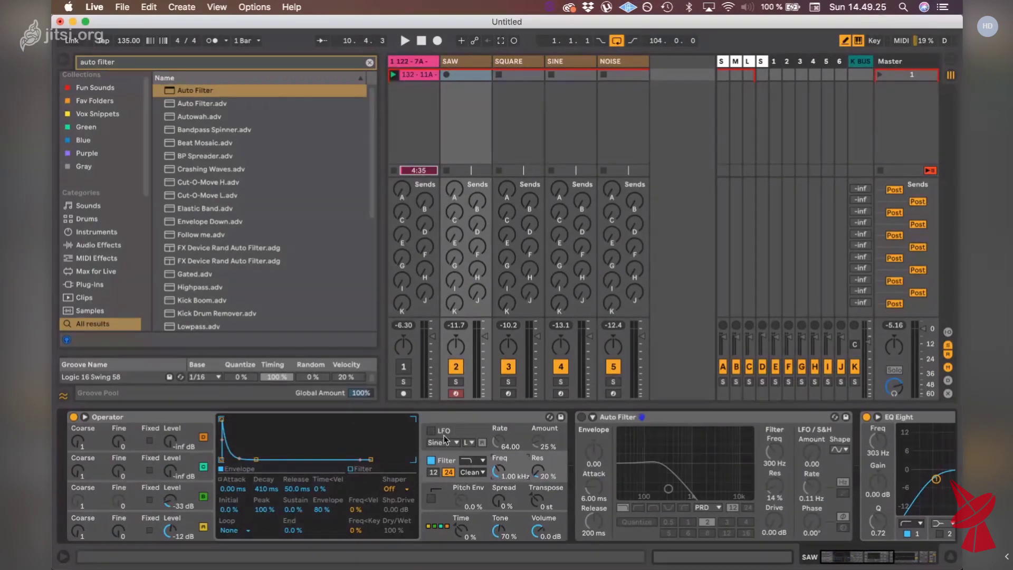
left_click(442, 417)
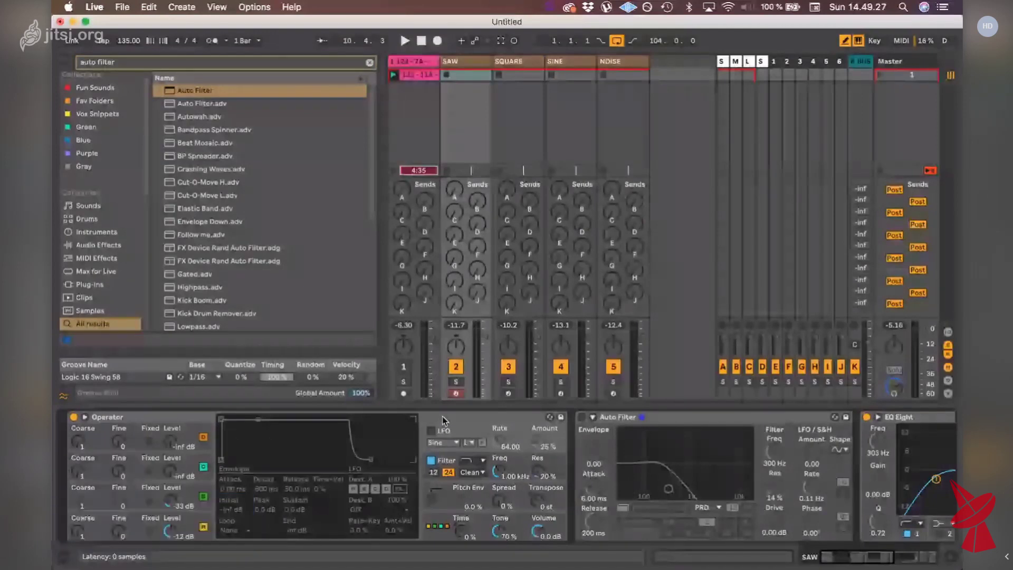
- Sweep Operator's filter frequency up and settle it at 208 Hz, and enable the LFO with an amount of 100%
left_click_drag(497, 473, 496, 443)
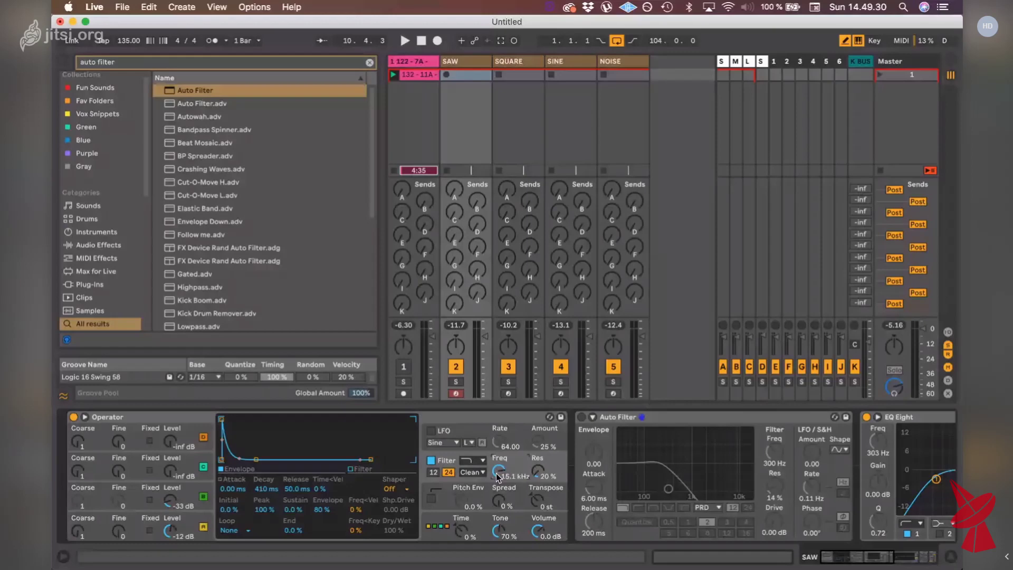
left_click_drag(496, 473, 496, 507)
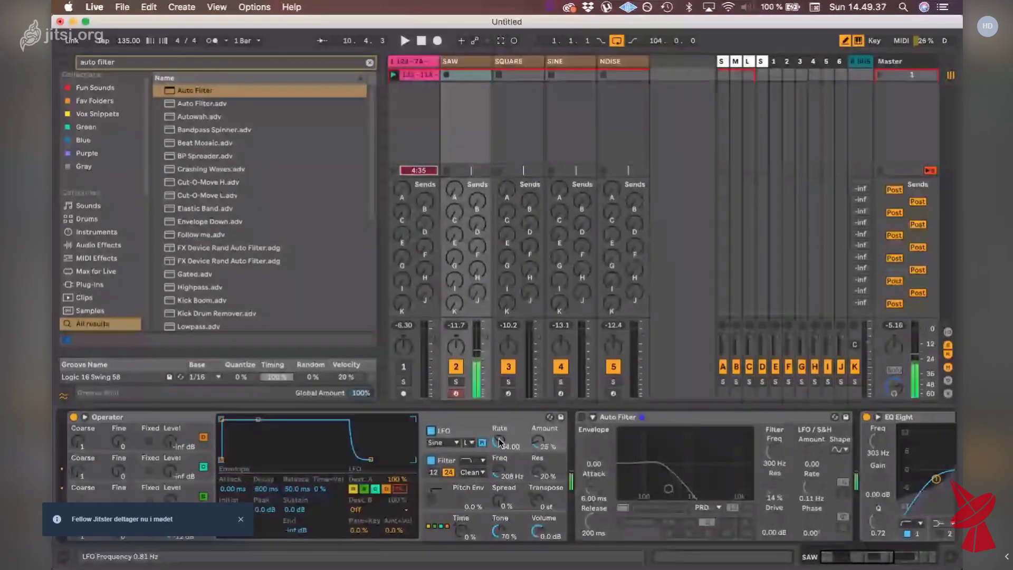
left_click(431, 430)
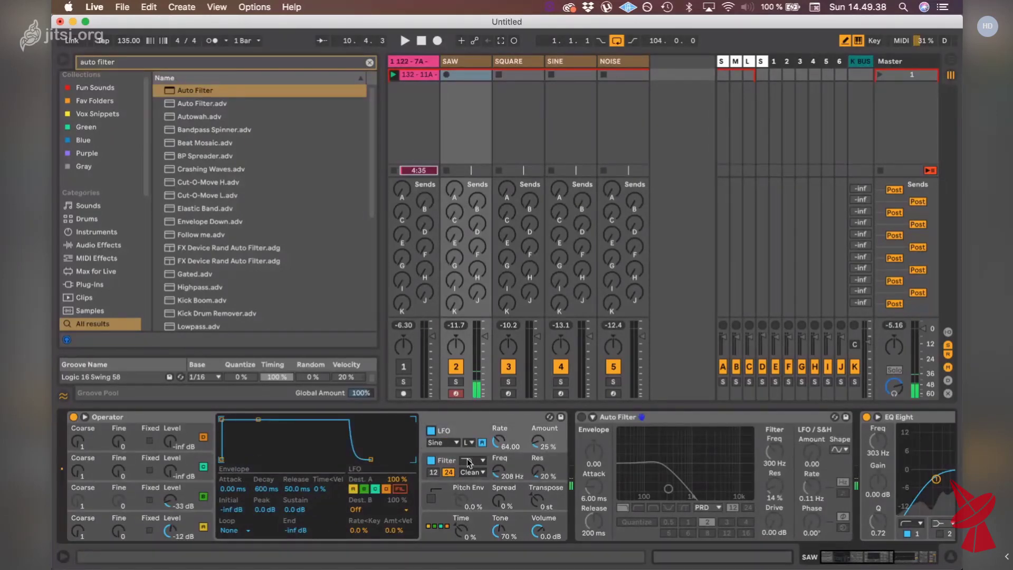
left_click_drag(538, 442, 538, 411)
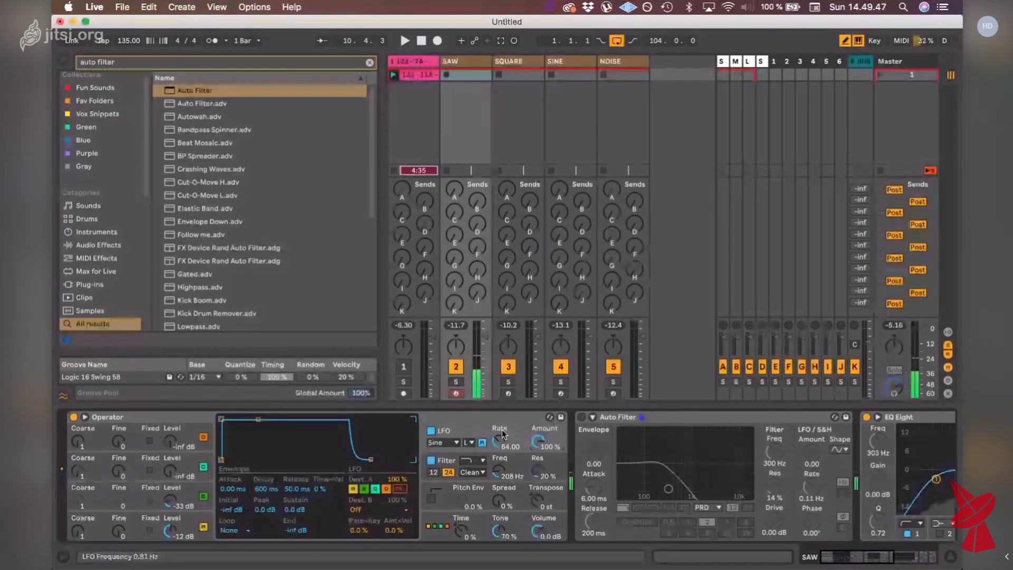
- Remove oscillators A, B, C and D from the LFO's first set of modulation destinations
left_click(364, 489)
left_click(353, 489)
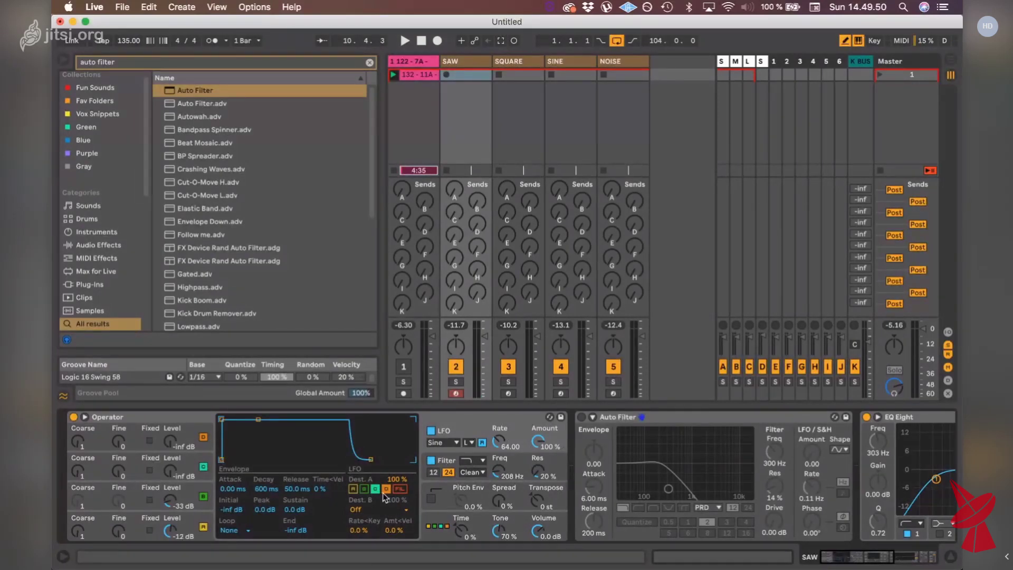
left_click(387, 489)
left_click(375, 489)
- Enable Operator's pitch envelope with an amount of 100% and adjust its peak, settling at +12 st
left_click(461, 493)
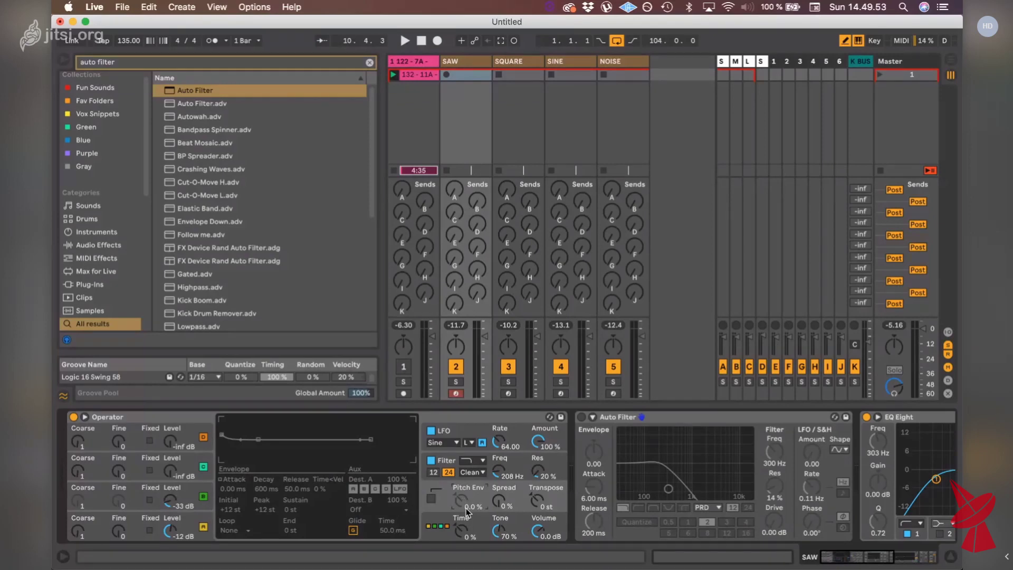
left_click(431, 499)
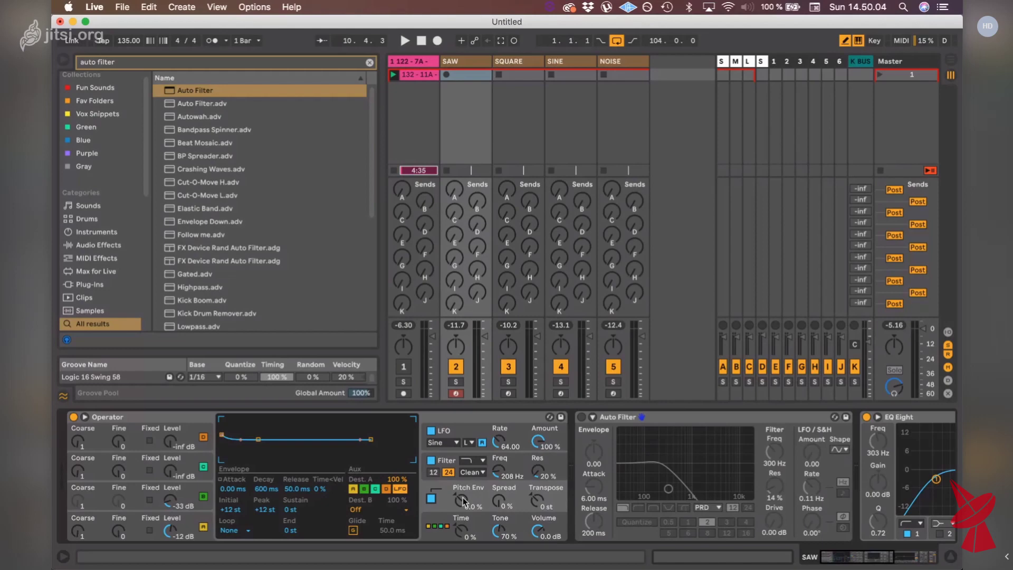
left_click_drag(465, 500, 467, 502)
left_click_drag(222, 435, 222, 437)
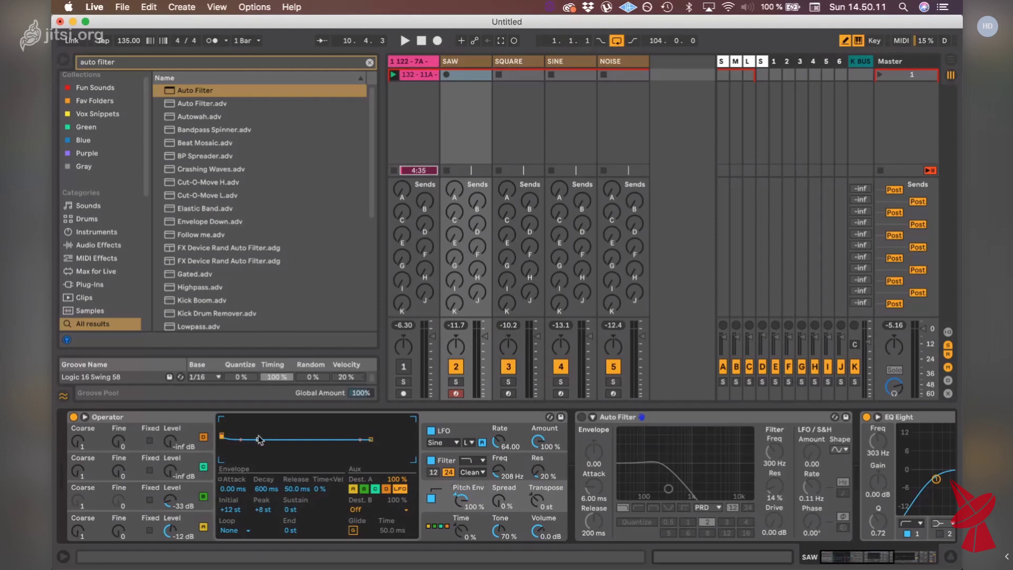
right_click(243, 471)
left_click(220, 432)
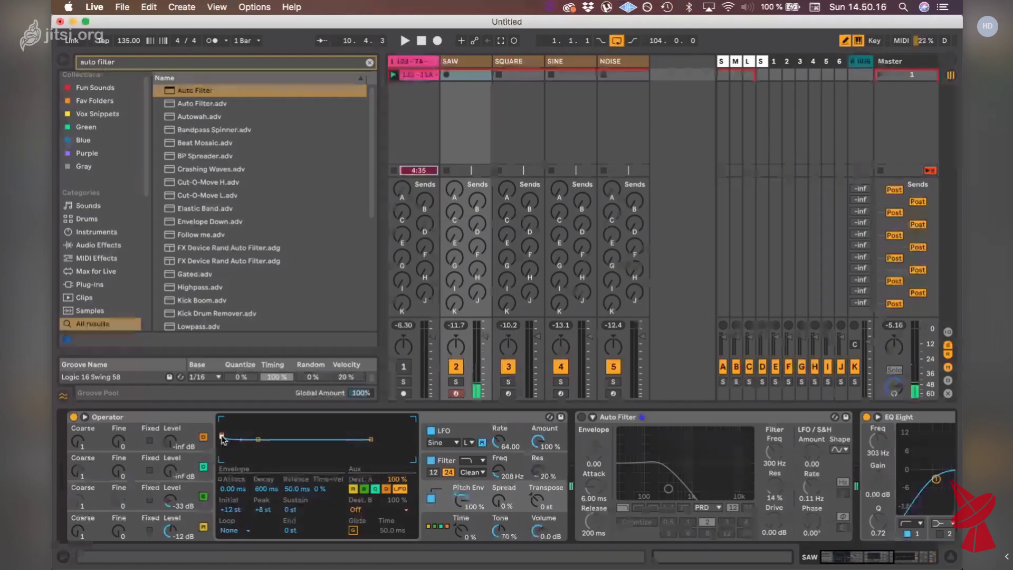
left_click_drag(262, 510, 262, 504)
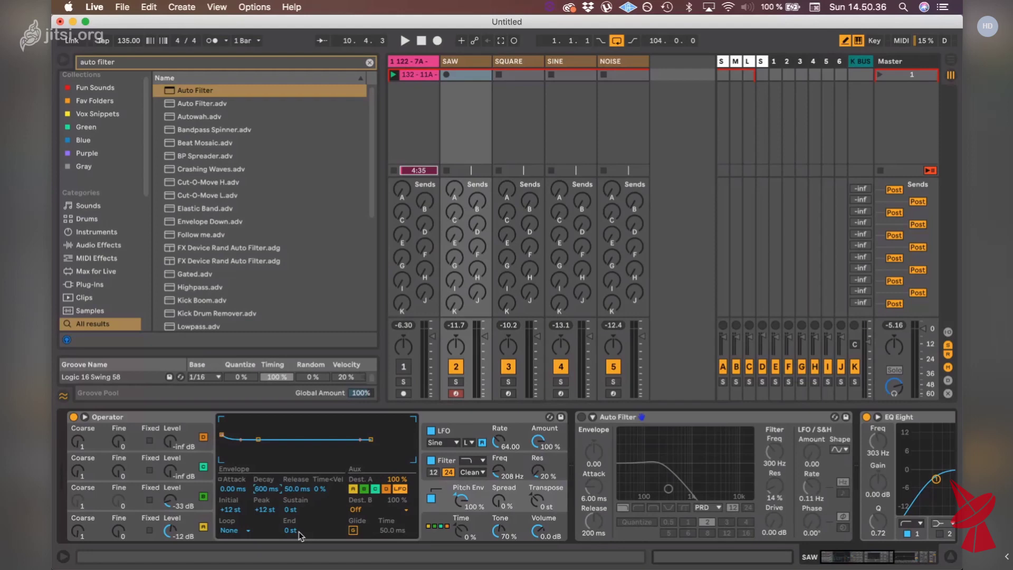
- Set the pitch envelope's initial level to 0 st and its attack to 710 ms, and audition the pitch rise
left_click(230, 512)
key("Delete")
left_click_drag(231, 495, 232, 492)
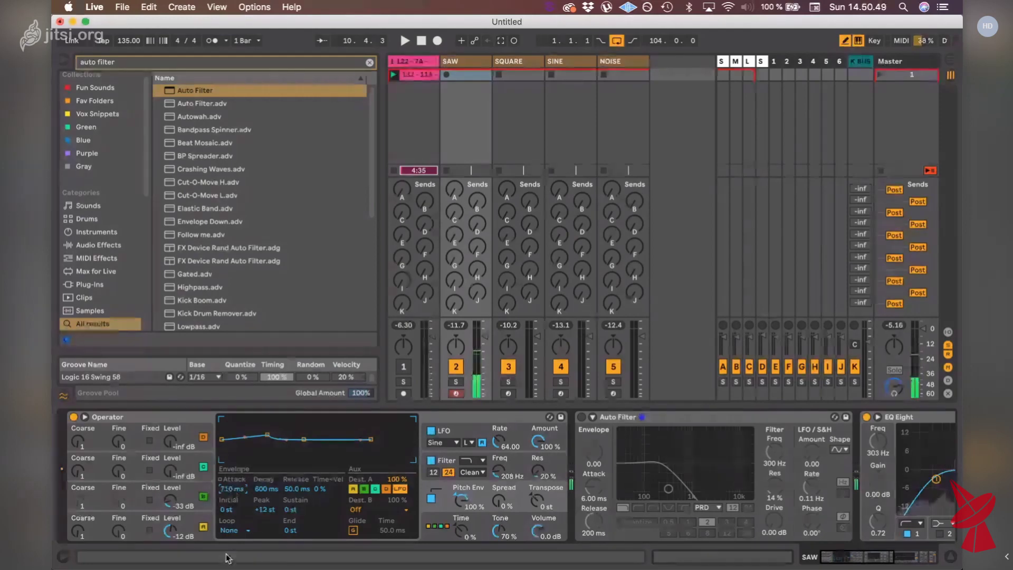
left_click_drag(232, 492, 231, 543)
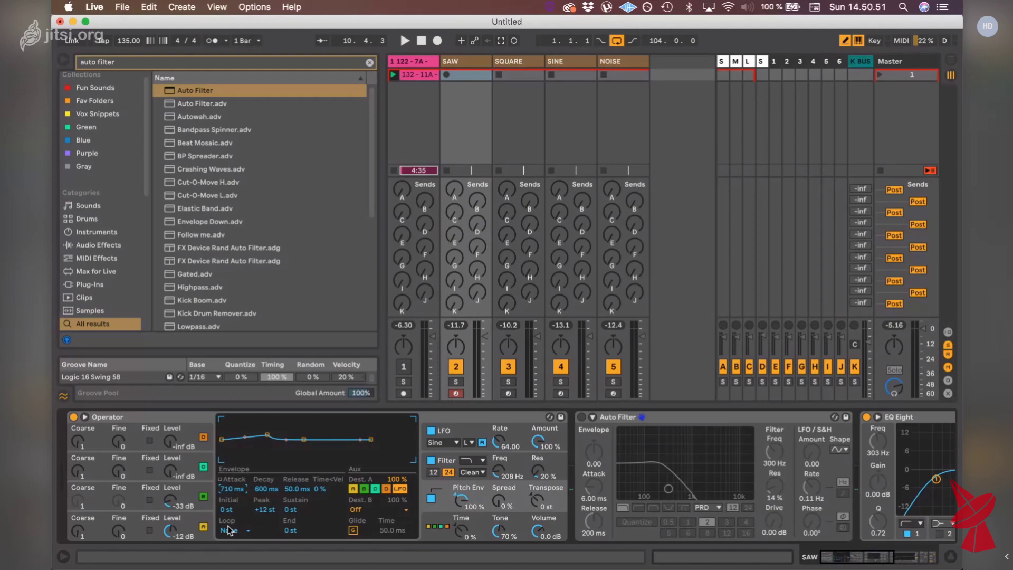
- Turn off Operator's pitch envelope and LFO on the SAW track
left_click(431, 498)
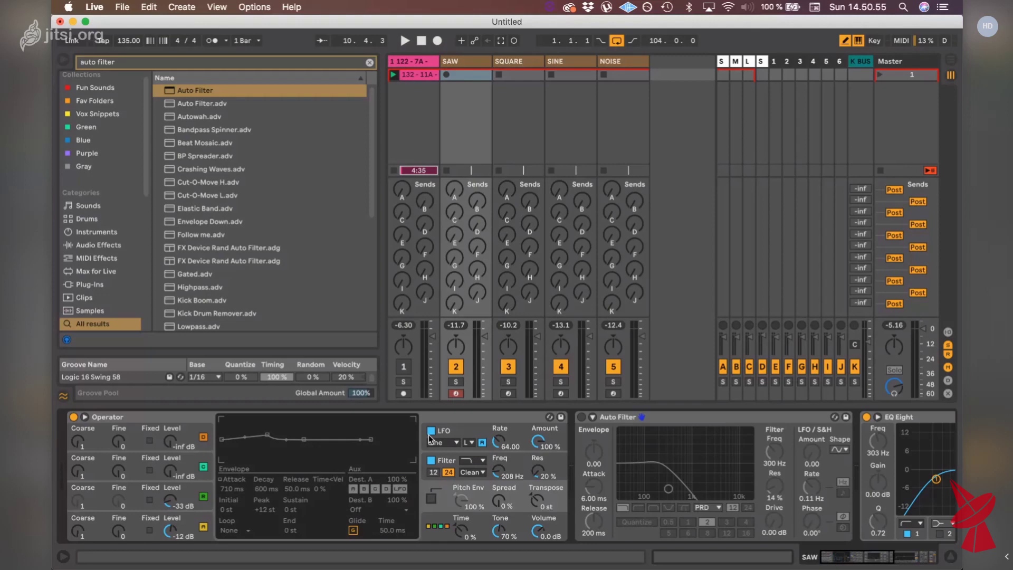
left_click(430, 432)
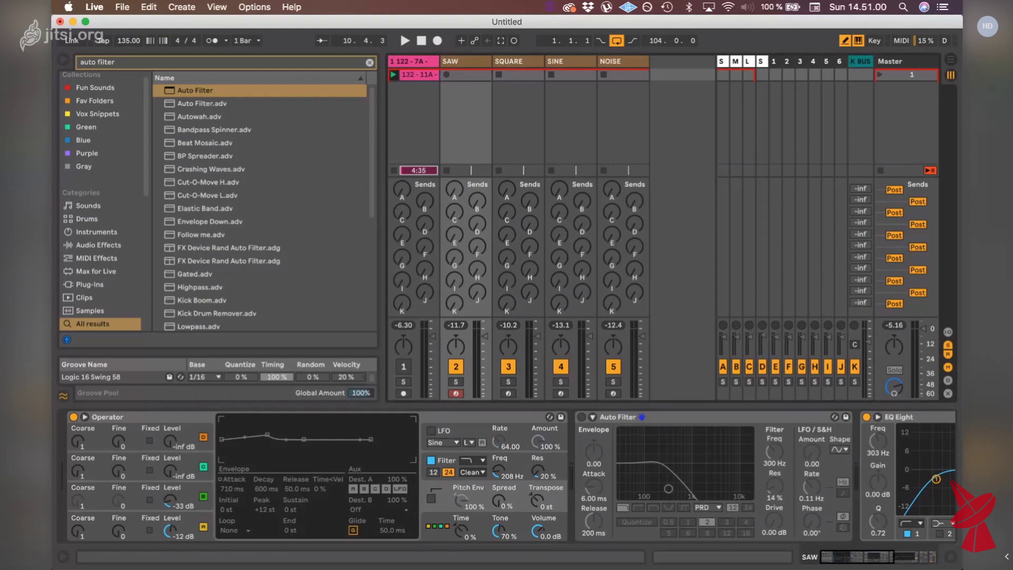